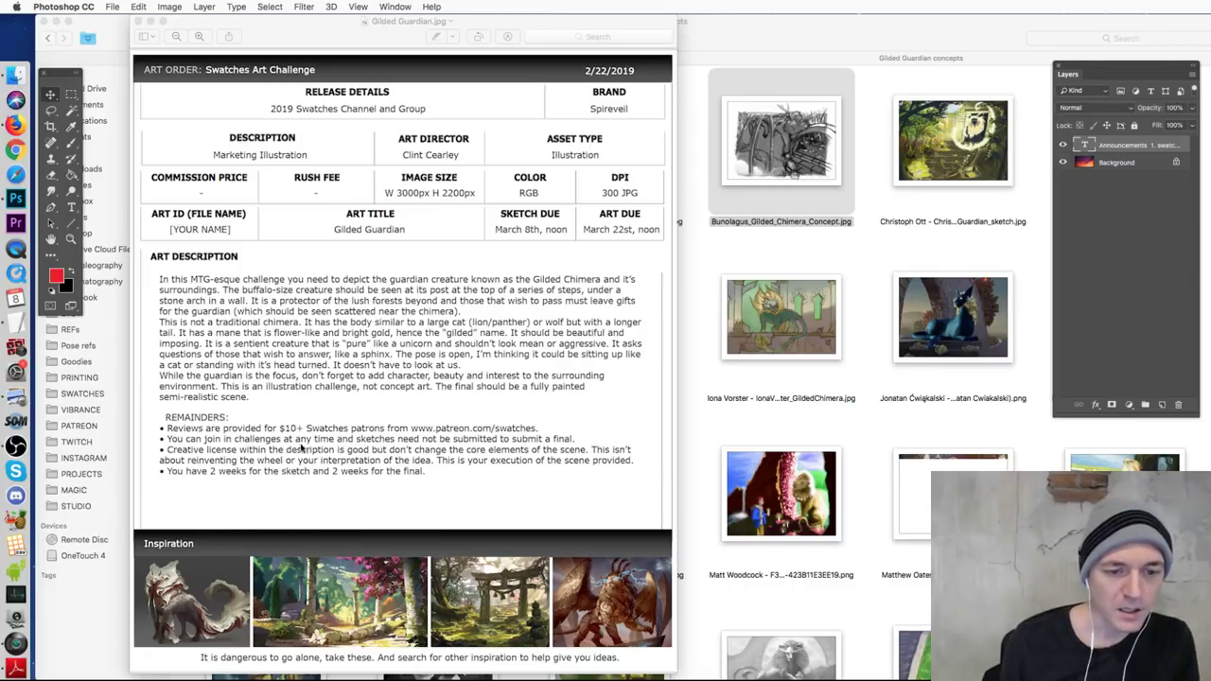
# - Close the art order brief, switch to Finder and browse the submissions in the Gilded Guardian concepts folder
pyautogui.click(139, 21)
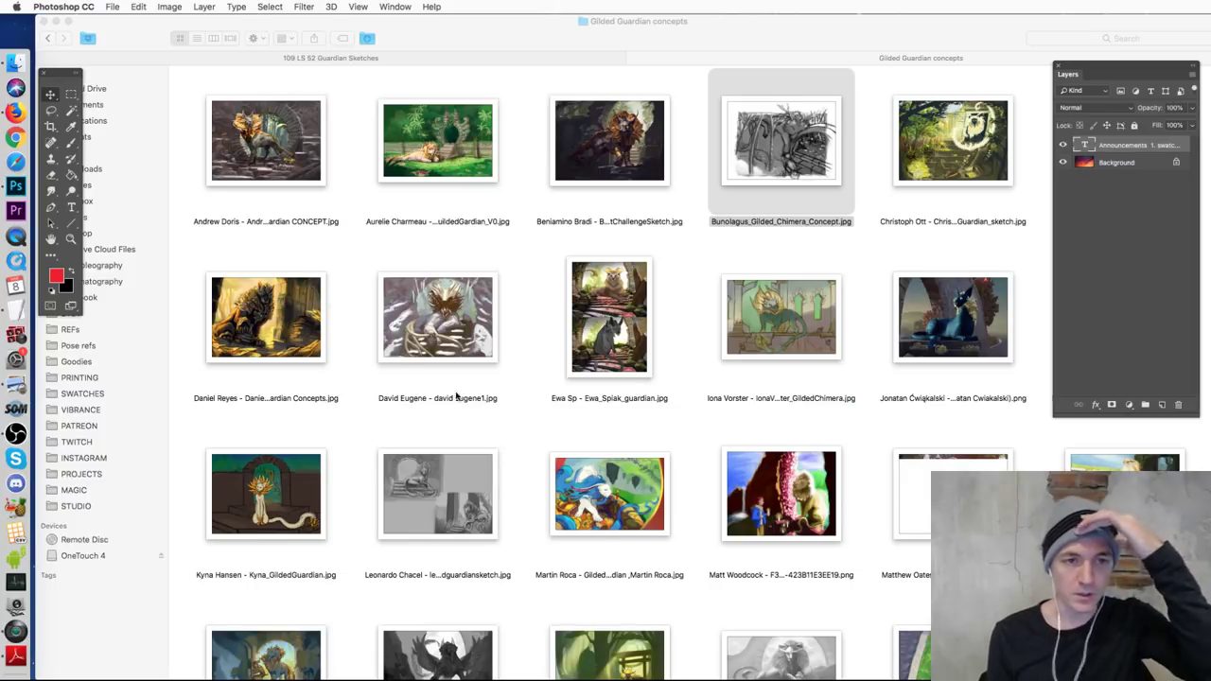
pyautogui.click(710, 446)
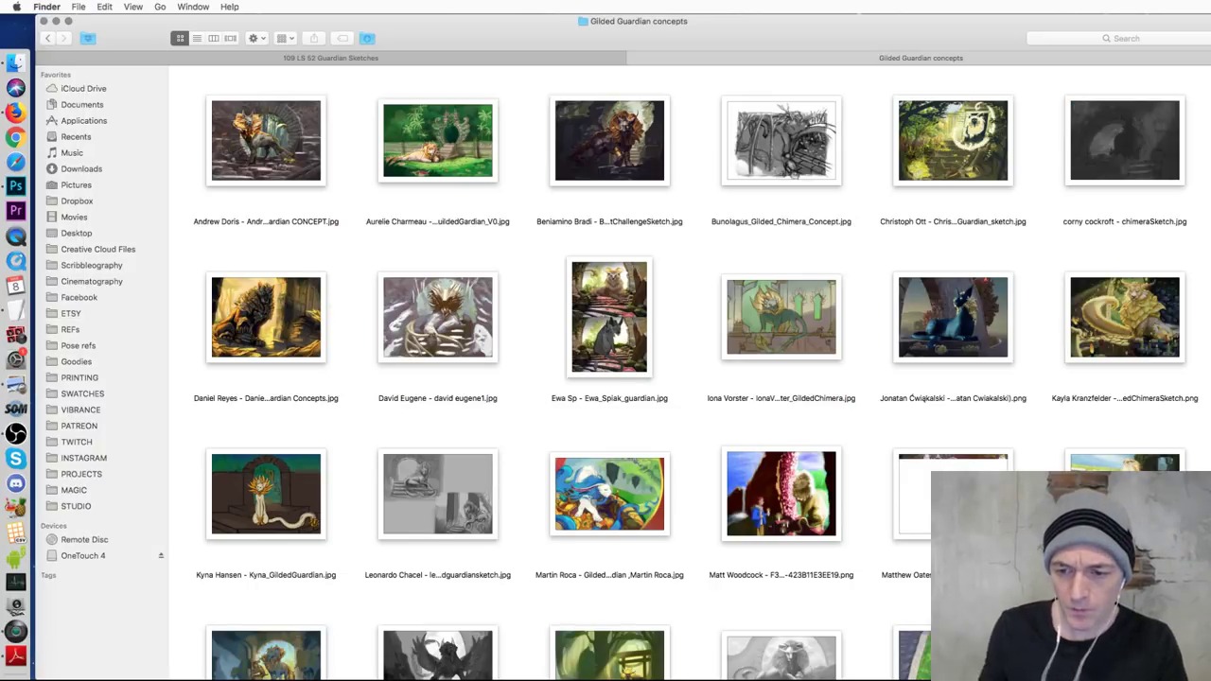
pyautogui.scroll(-3, 696, 372)
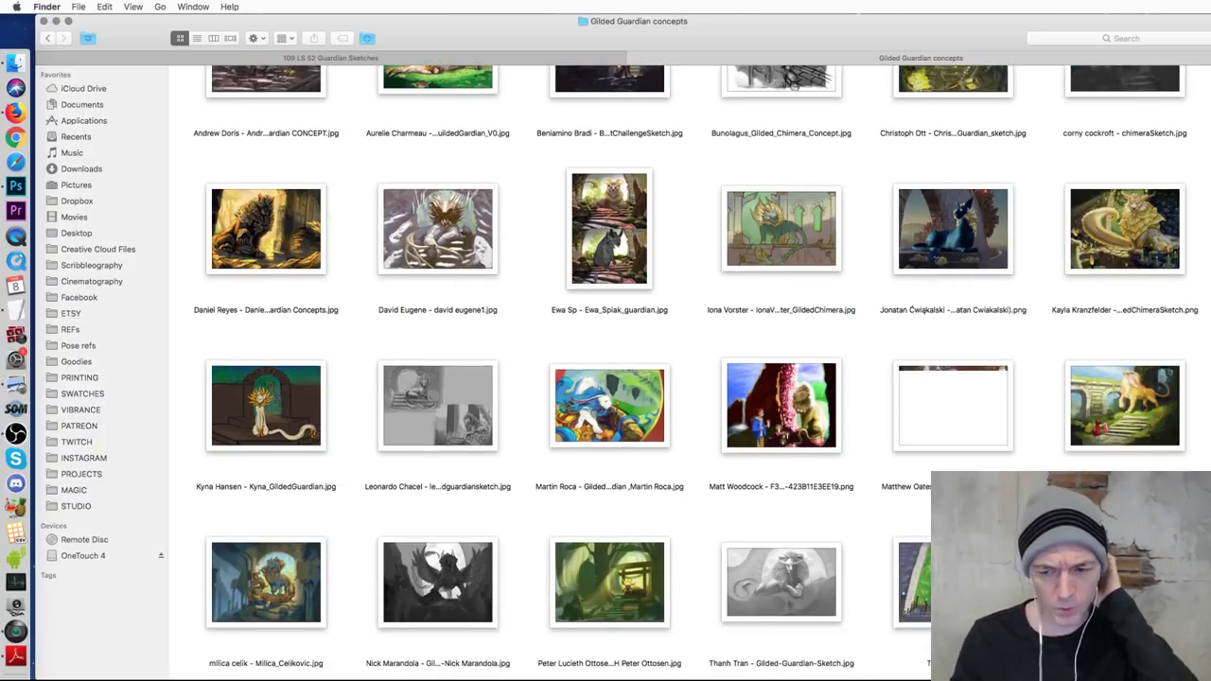
pyautogui.scroll(3, 696, 372)
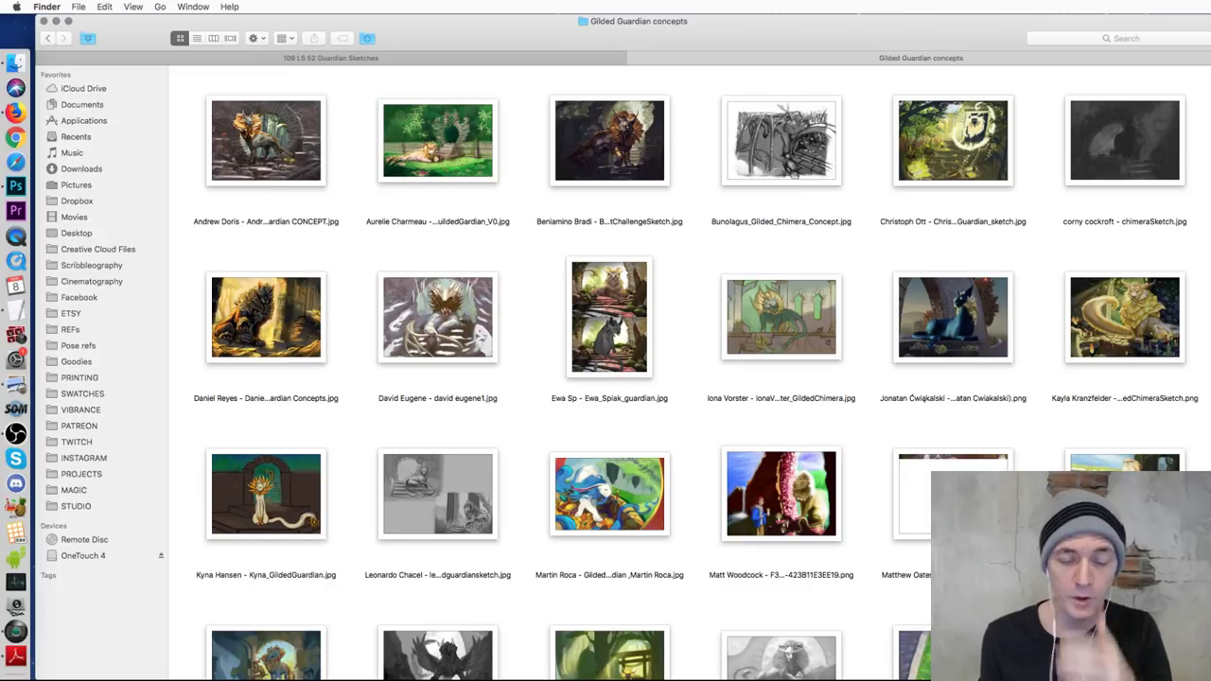
# - Open the first Gilded Guardian CONCEPT image in the folder with Photoshop
pyautogui.click(270, 162)
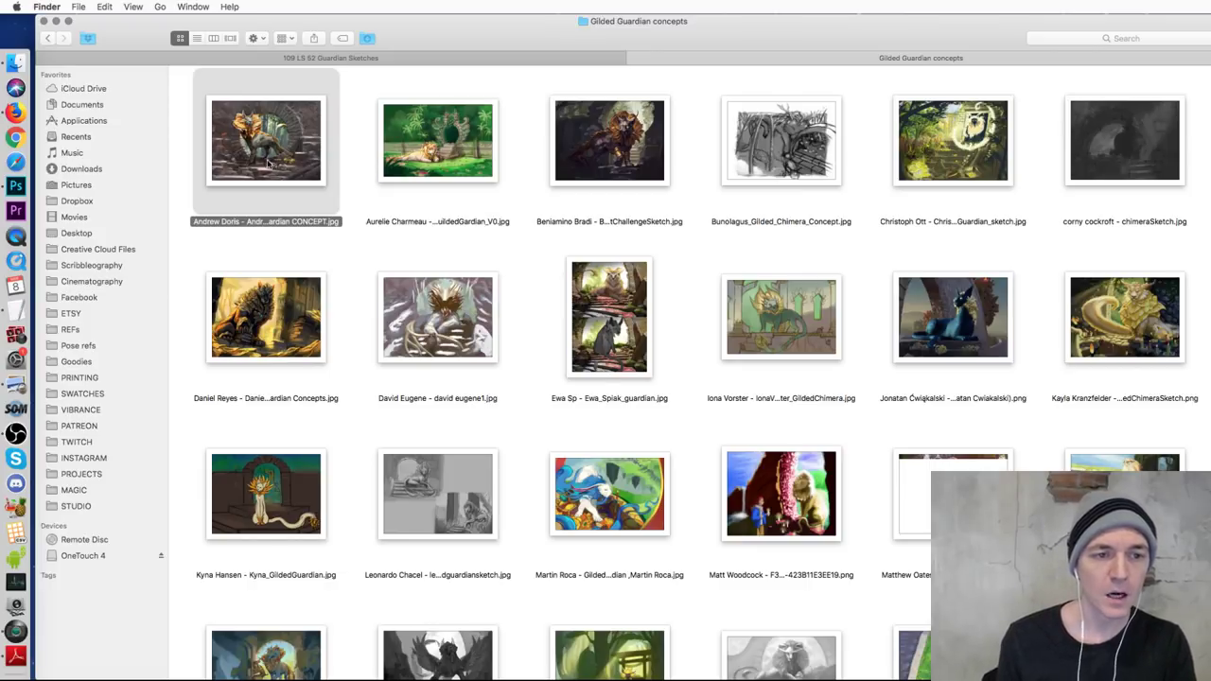
pyautogui.rightClick(268, 163)
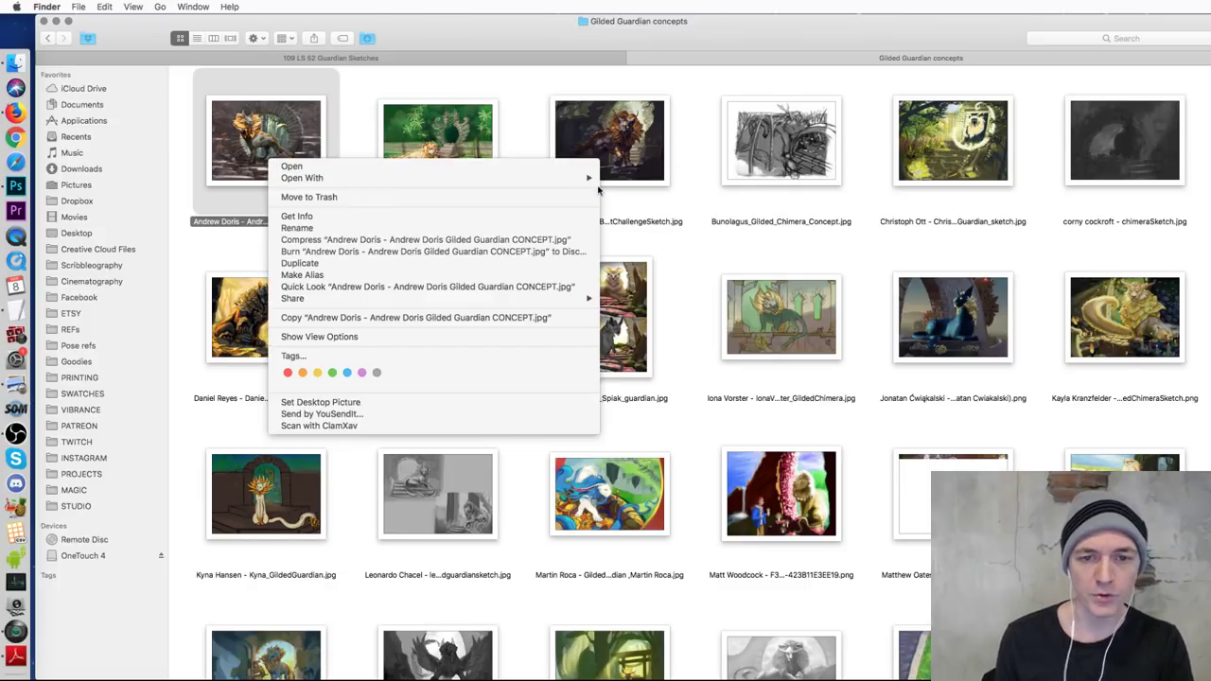
pyautogui.moveTo(592, 179)
pyautogui.click(631, 201)
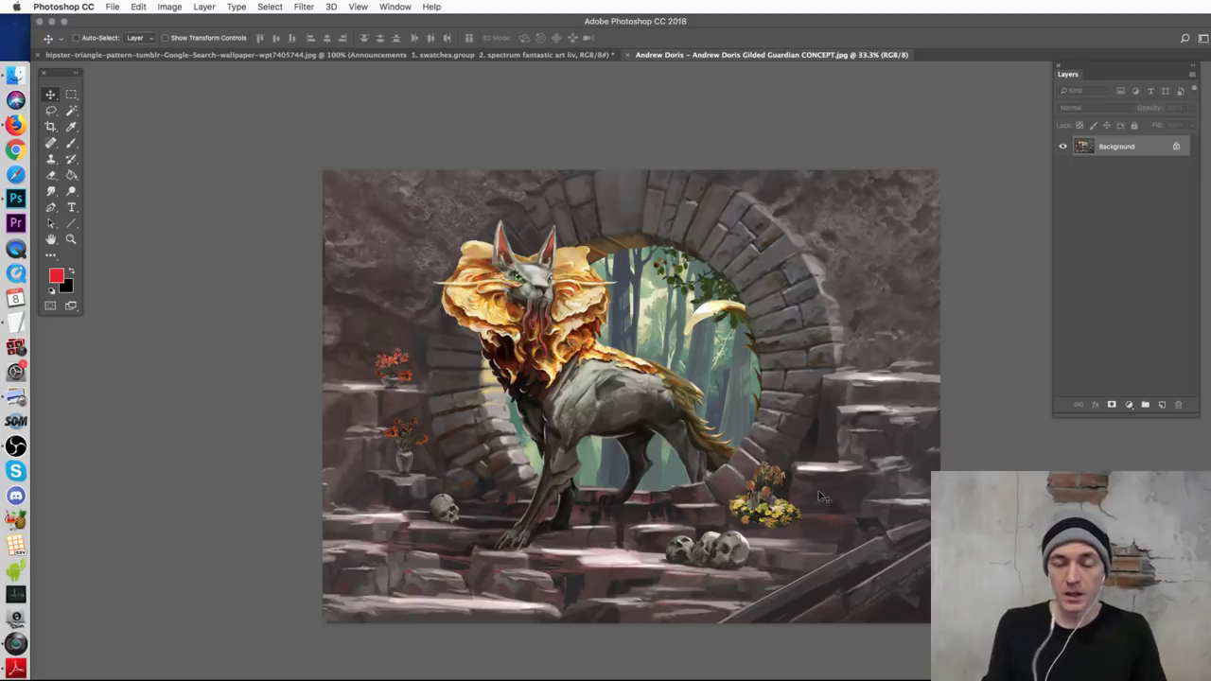
# - Add a new layer above the Background and set up a yellow hard round brush at 19 px
pyautogui.click(1163, 405)
pyautogui.click(71, 144)
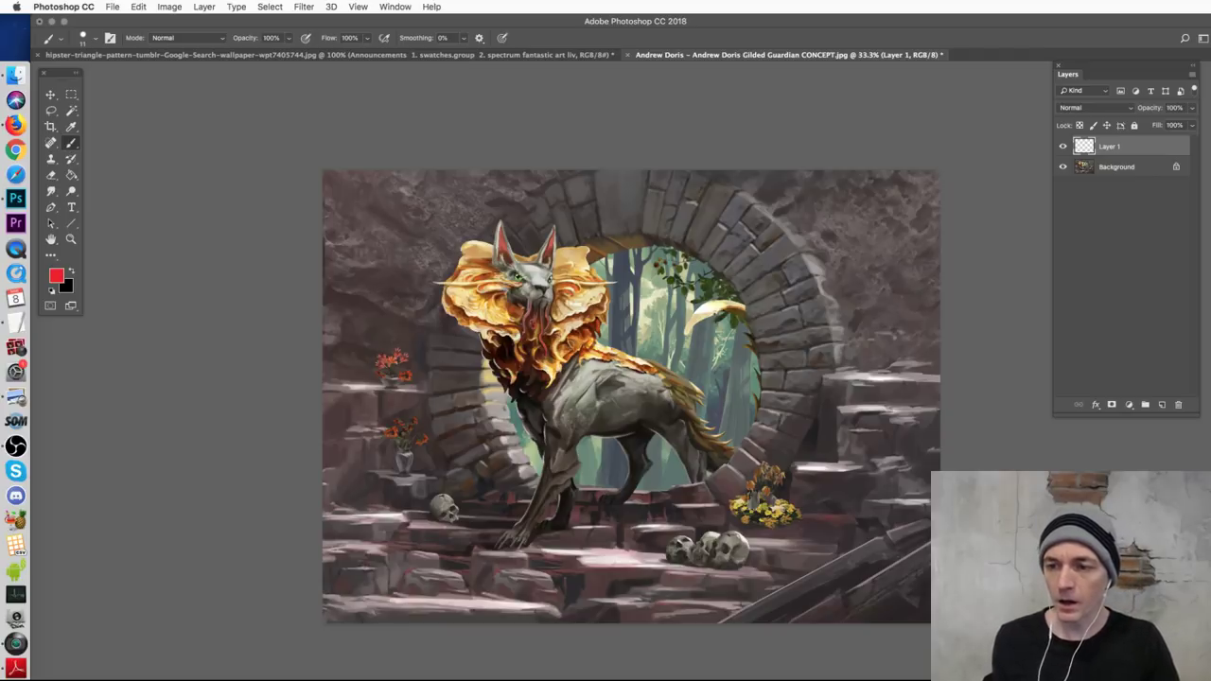
pyautogui.rightClick(843, 388)
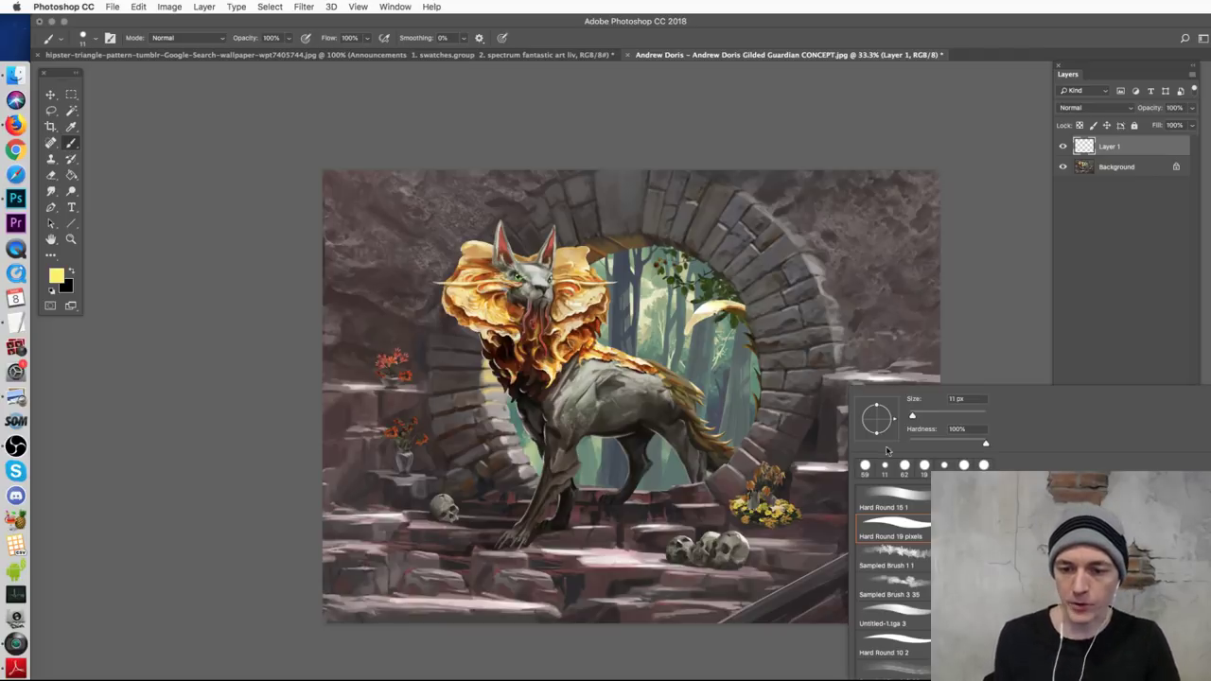
pyautogui.click(924, 464)
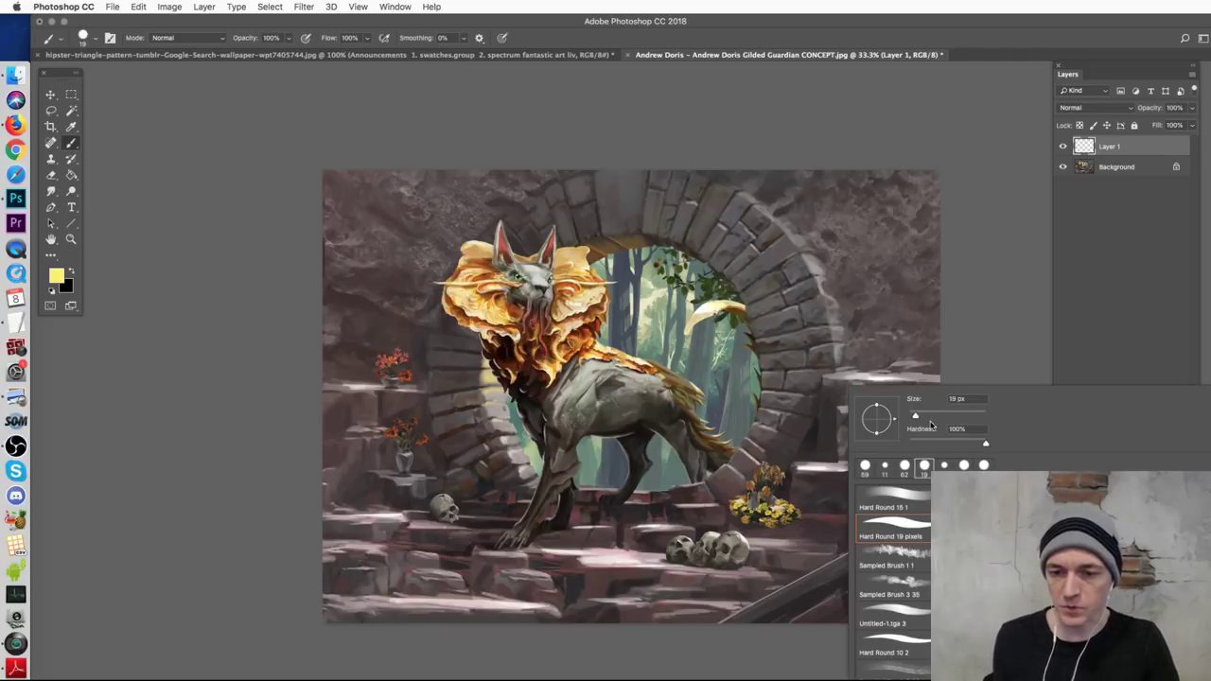
pyautogui.click(983, 324)
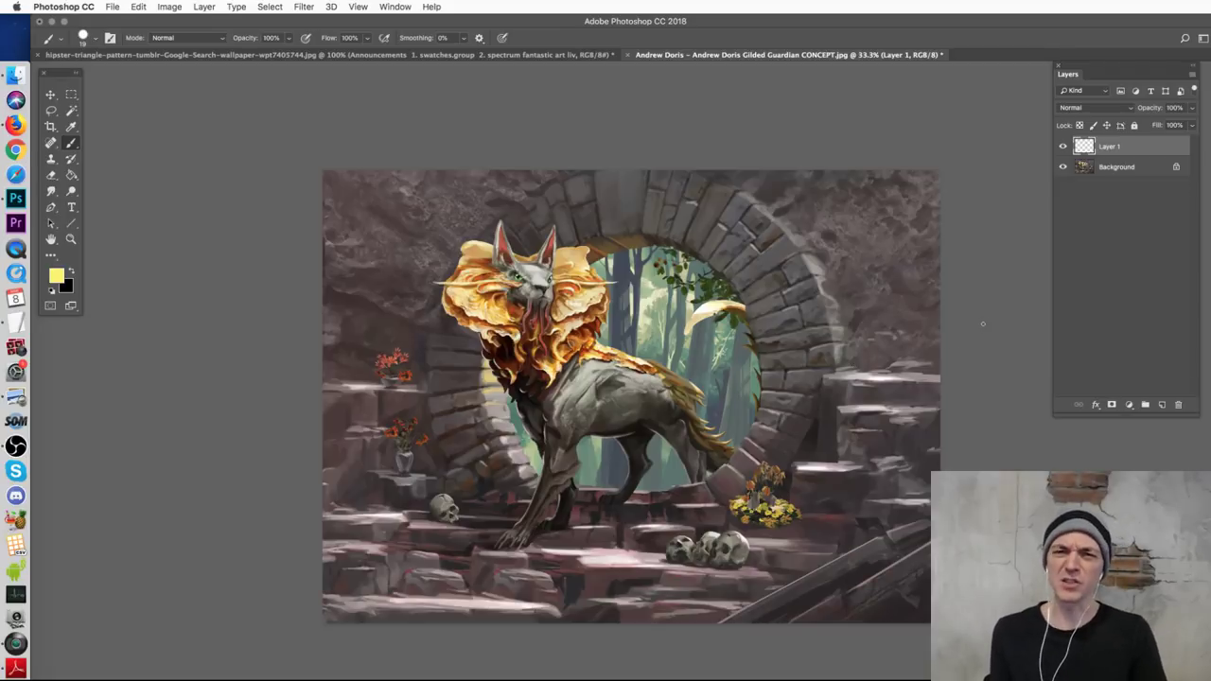
# - Sketch yellow curves marking the outer wall areas around the creature and stone arch, and undo the strokes
pyautogui.moveTo(897, 192)
pyautogui.mouseDown()
pyautogui.moveTo(806, 174)
pyautogui.moveTo(862, 437)
pyautogui.moveTo(698, 600)
pyautogui.moveTo(931, 610)
pyautogui.mouseUp()
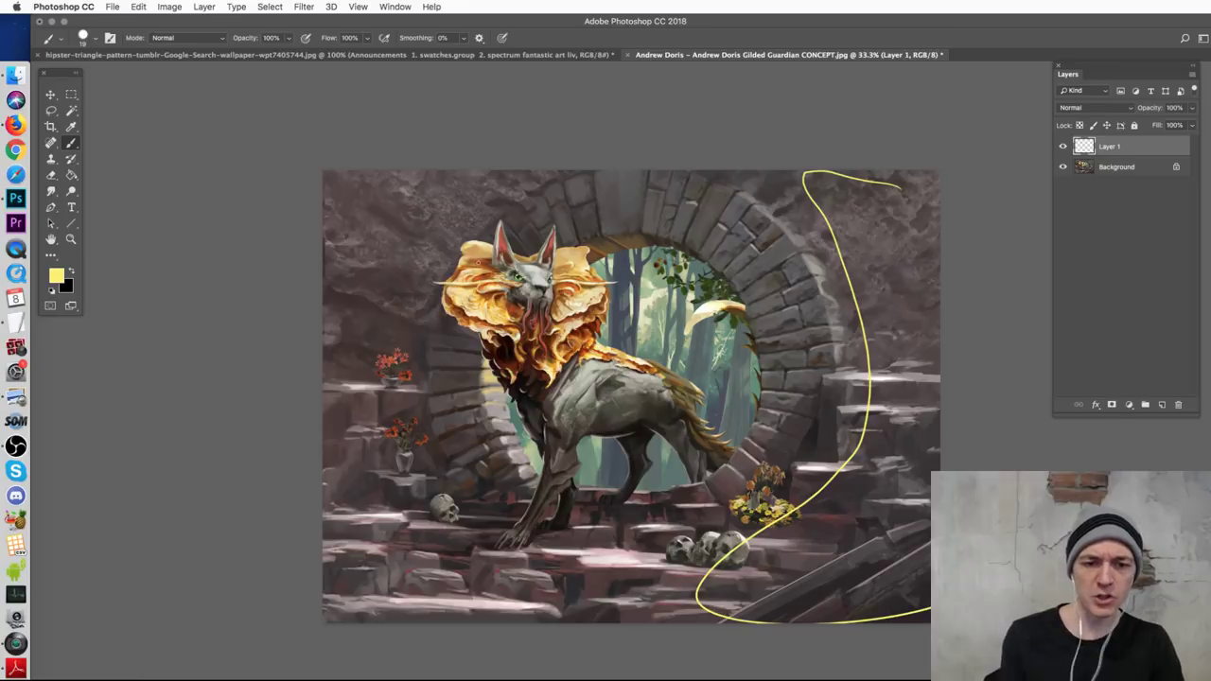
pyautogui.moveTo(533, 178)
pyautogui.mouseDown()
pyautogui.moveTo(429, 286)
pyautogui.moveTo(410, 350)
pyautogui.moveTo(501, 530)
pyautogui.moveTo(634, 573)
pyautogui.moveTo(526, 639)
pyautogui.mouseUp()
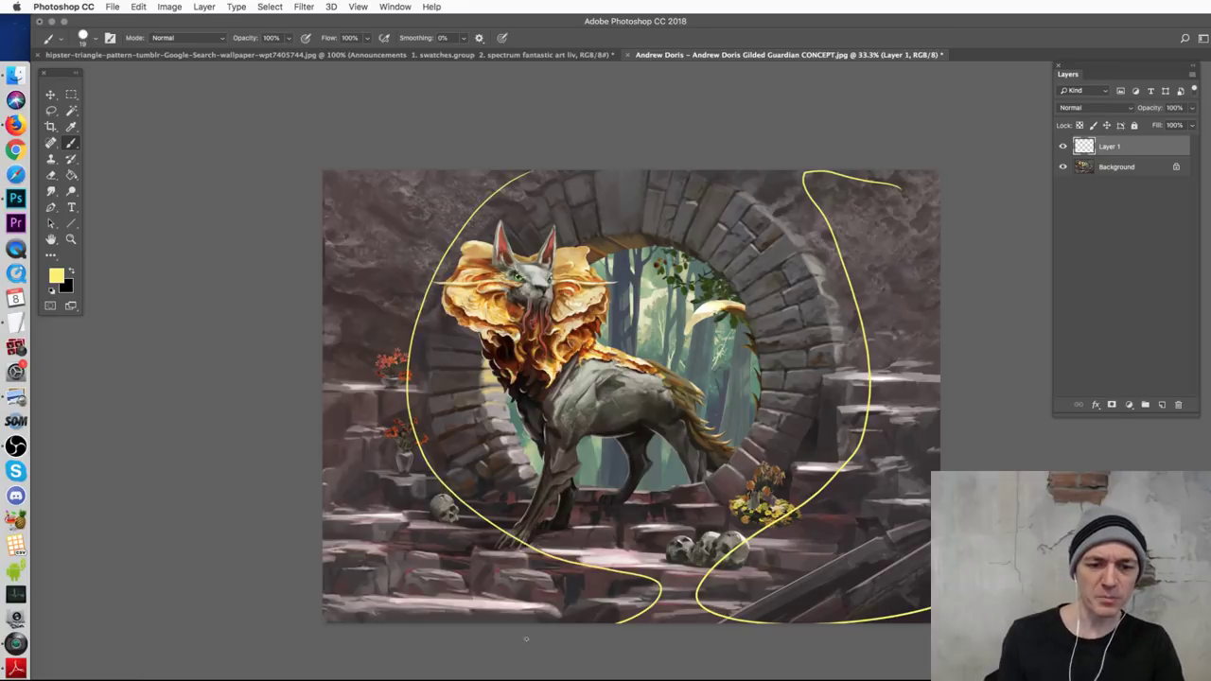
pyautogui.moveTo(323, 242)
pyautogui.mouseDown()
pyautogui.moveTo(350, 181)
pyautogui.moveTo(461, 184)
pyautogui.mouseUp()
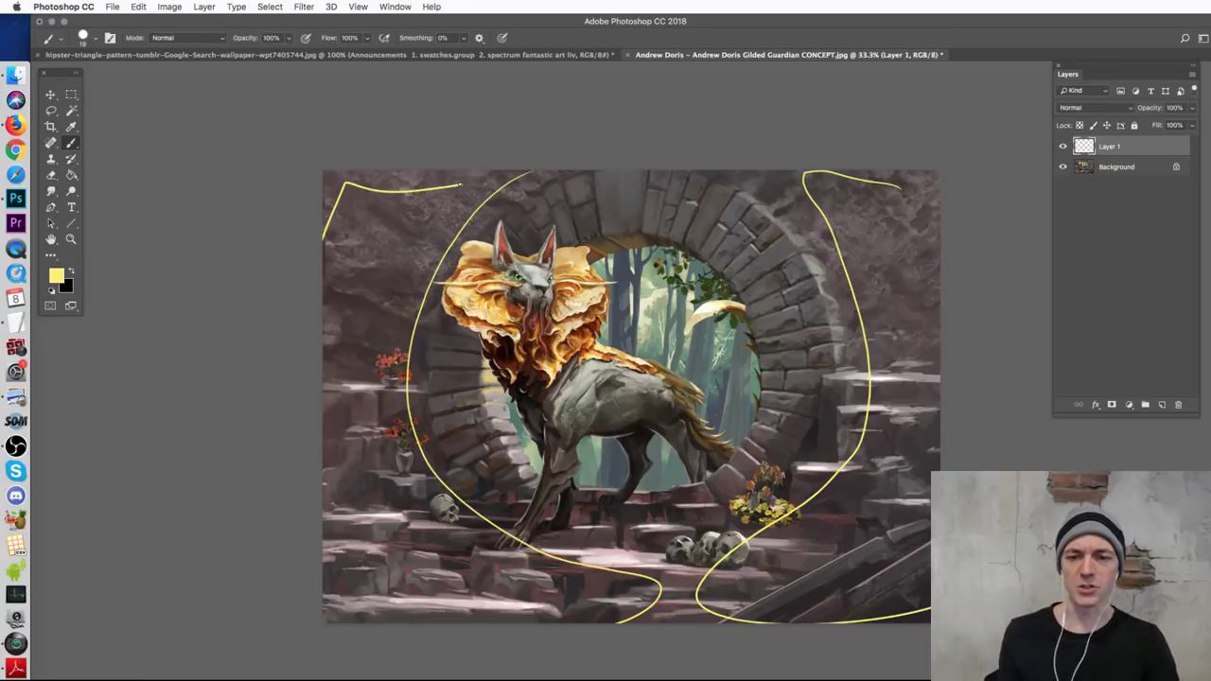
pyautogui.press('super+alt+z')
pyautogui.press('super+alt+z')
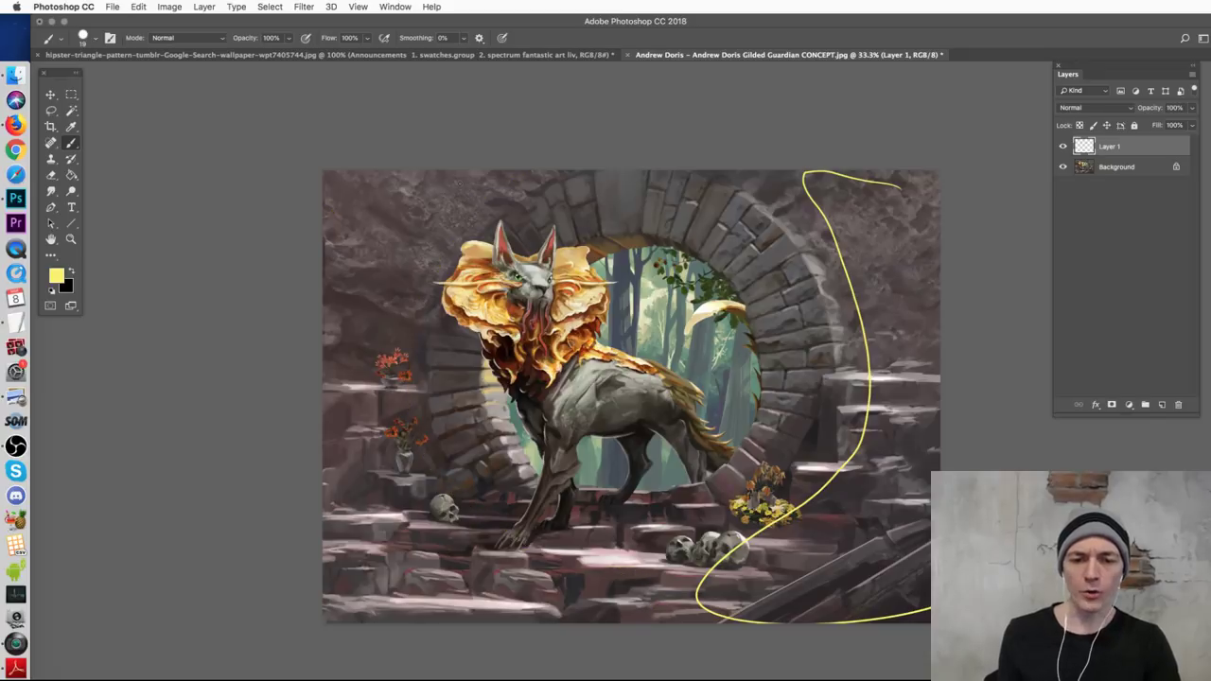
pyautogui.press('super+alt+z')
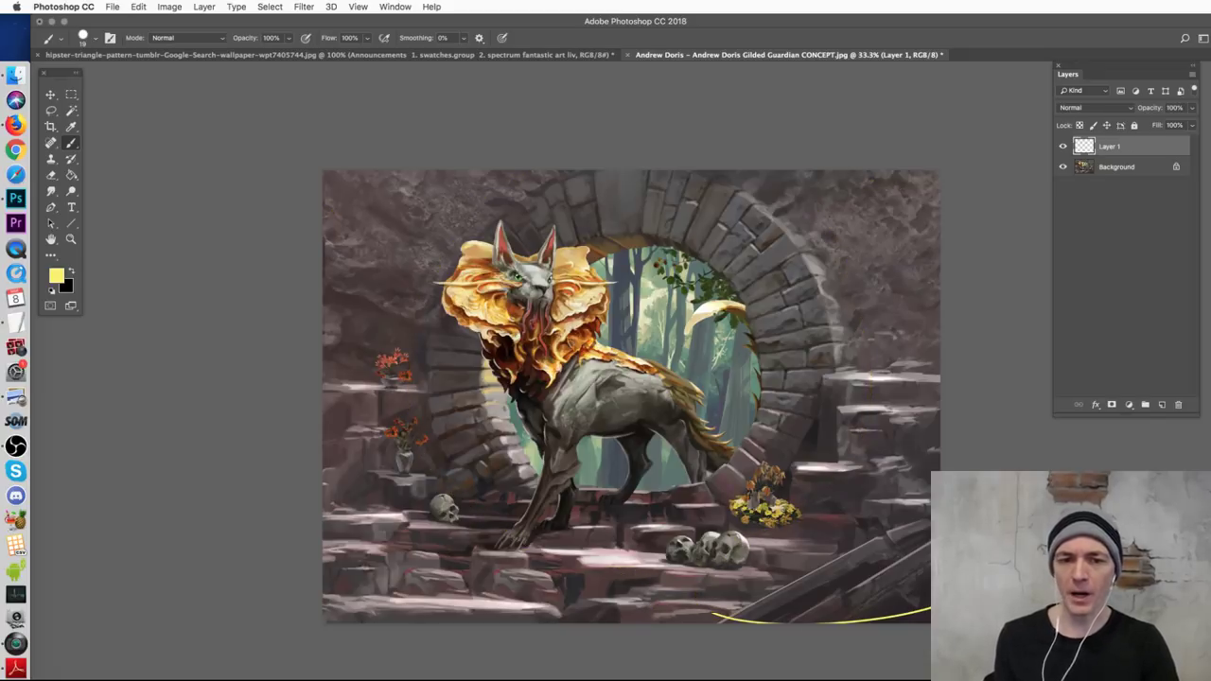
pyautogui.press('super+alt+z')
pyautogui.moveTo(654, 219)
pyautogui.mouseDown()
pyautogui.moveTo(518, 464)
pyautogui.moveTo(790, 414)
pyautogui.moveTo(495, 330)
pyautogui.mouseUp()
pyautogui.press('super+alt+z')
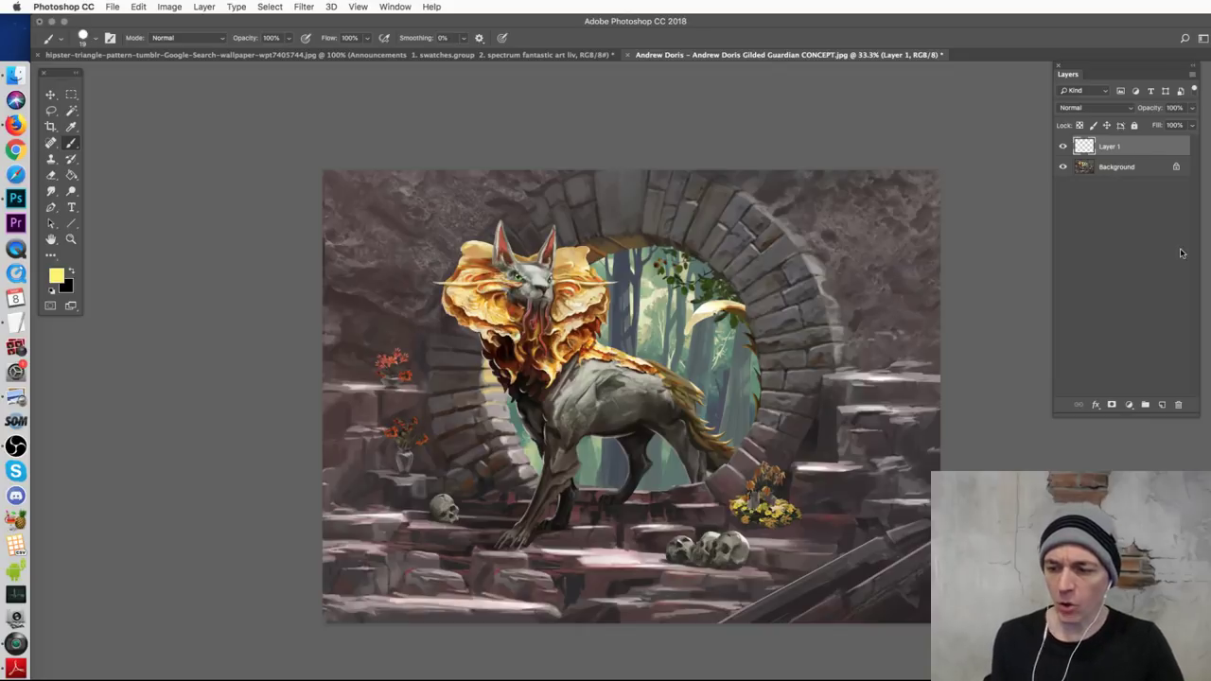
# - Duplicate the Background layer, scale the copy up to about 119% and reposition it so the creature fills more of the frame
pyautogui.moveTo(1118, 170); pyautogui.dragTo(1162, 405)
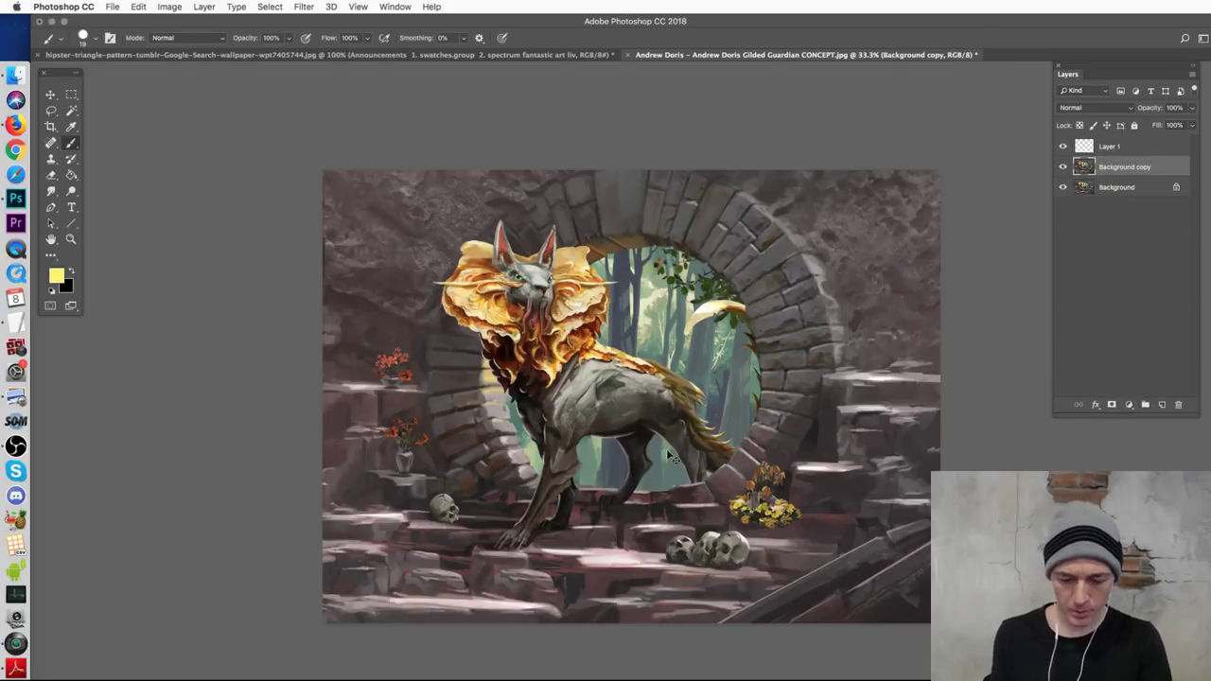
pyautogui.press('super+t')
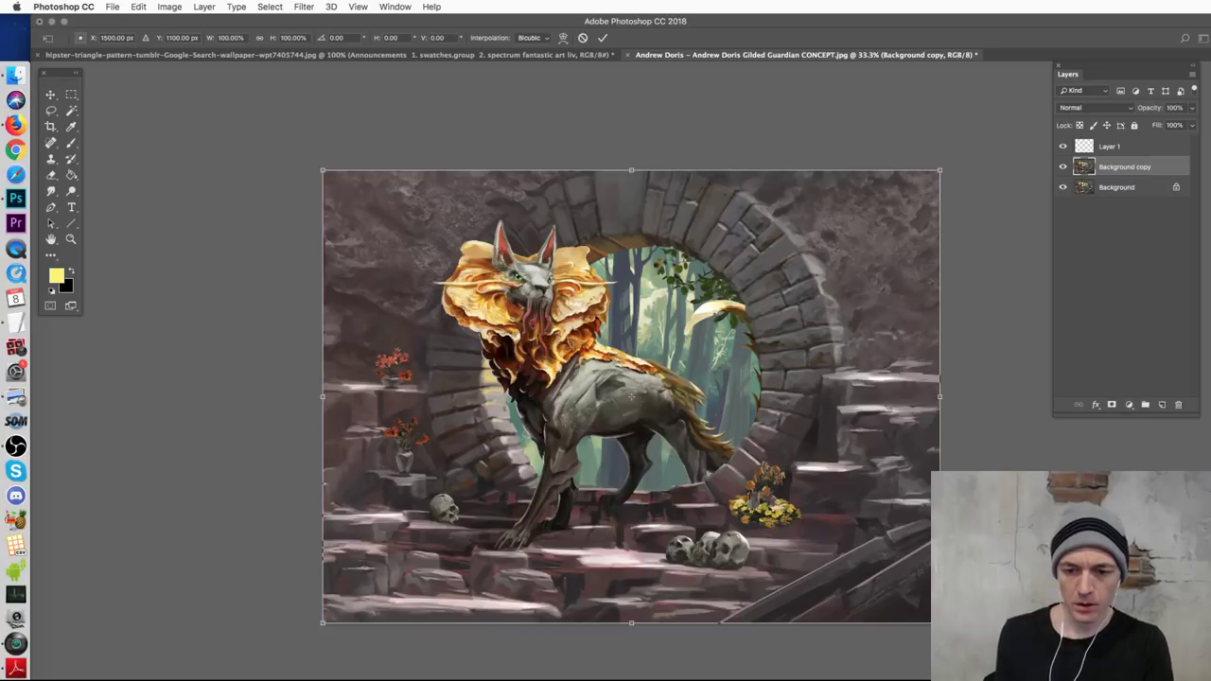
pyautogui.moveTo(939, 622); pyautogui.dragTo(1010, 674)
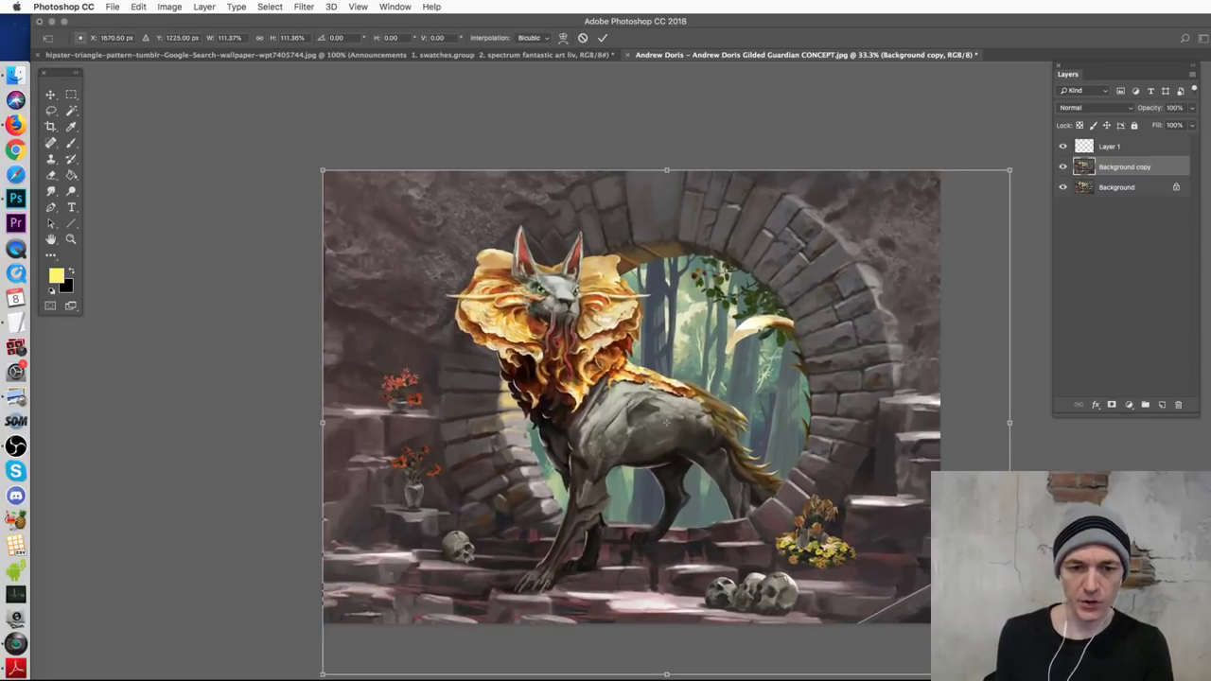
pyautogui.moveTo(323, 171); pyautogui.dragTo(259, 135)
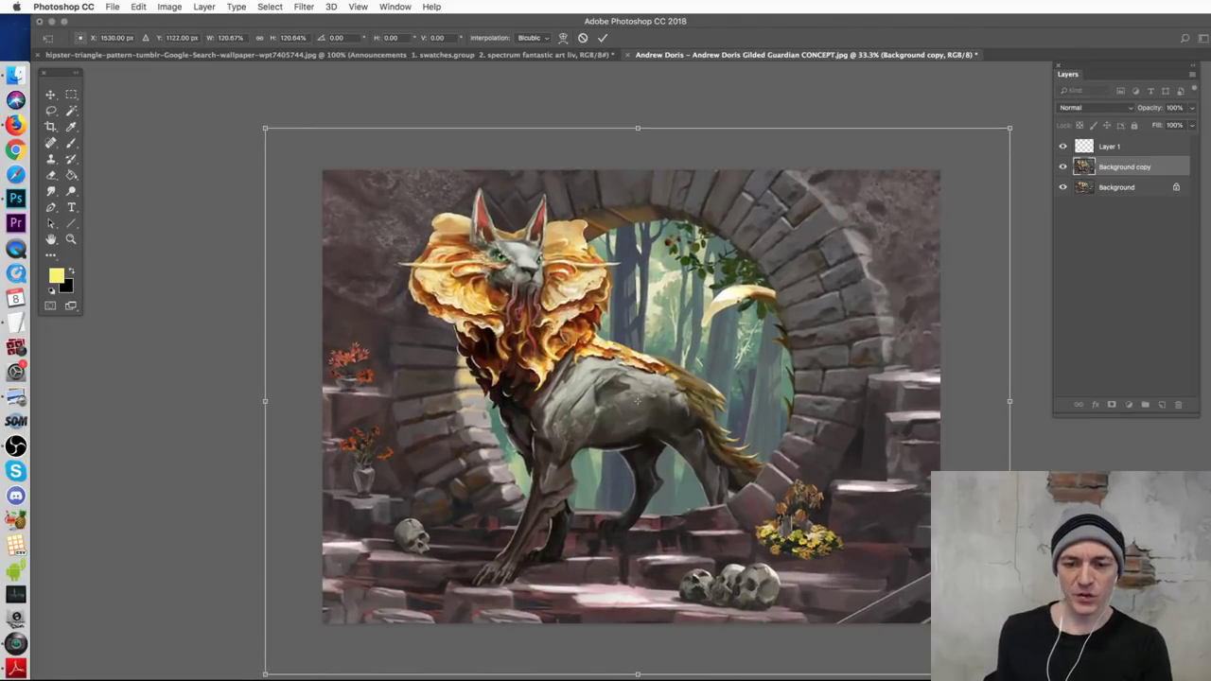
pyautogui.moveTo(1009, 673); pyautogui.dragTo(1015, 677)
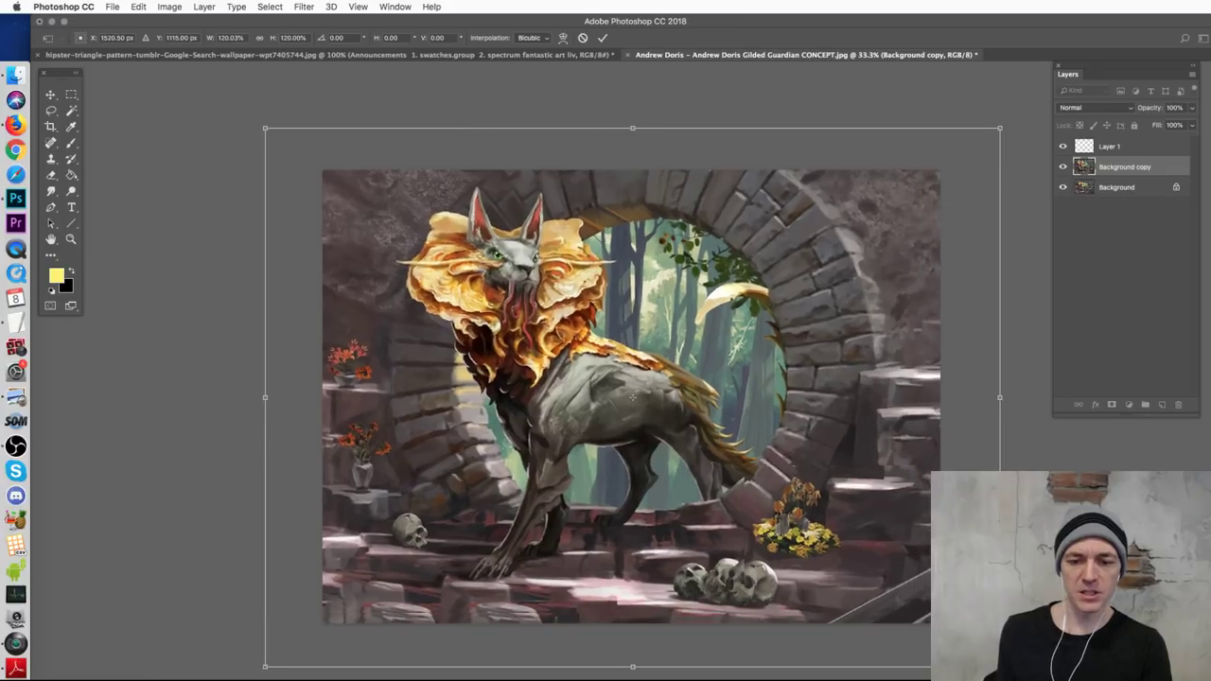
pyautogui.moveTo(786, 464); pyautogui.dragTo(780, 479)
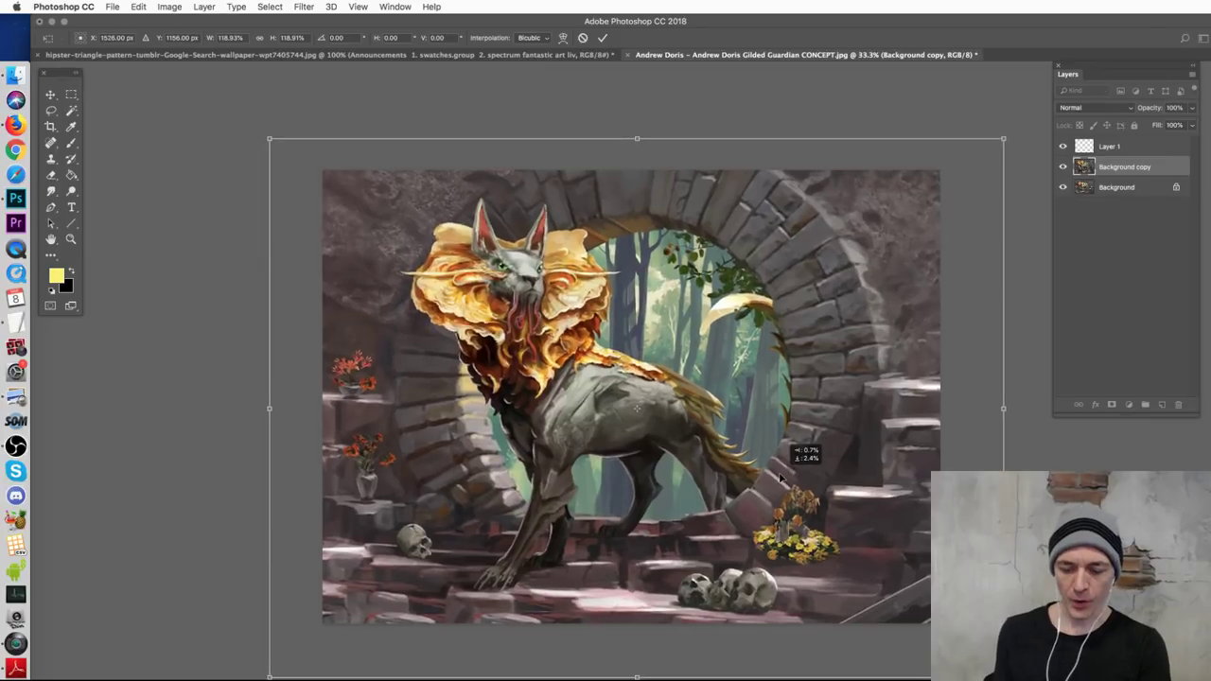
pyautogui.press('Return')
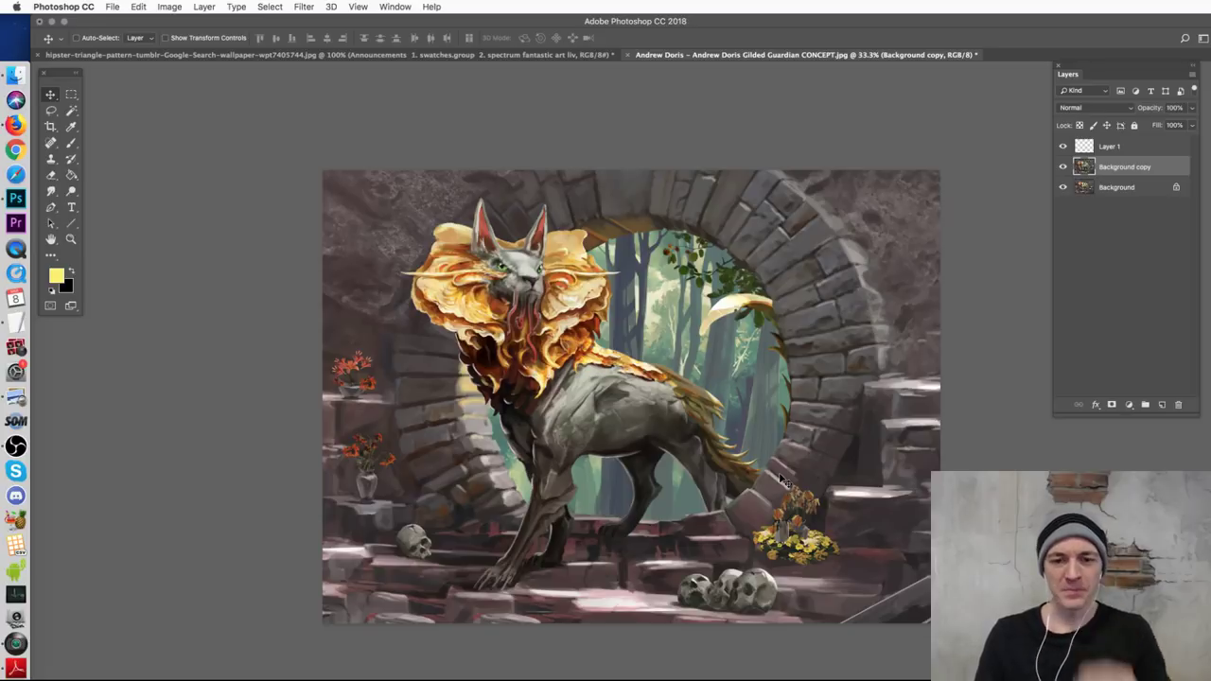
# - Toggle the enlarged copy's visibility to compare the tighter crop with the original, ending with the copy hidden
pyautogui.click(1063, 168)
pyautogui.click(1061, 169)
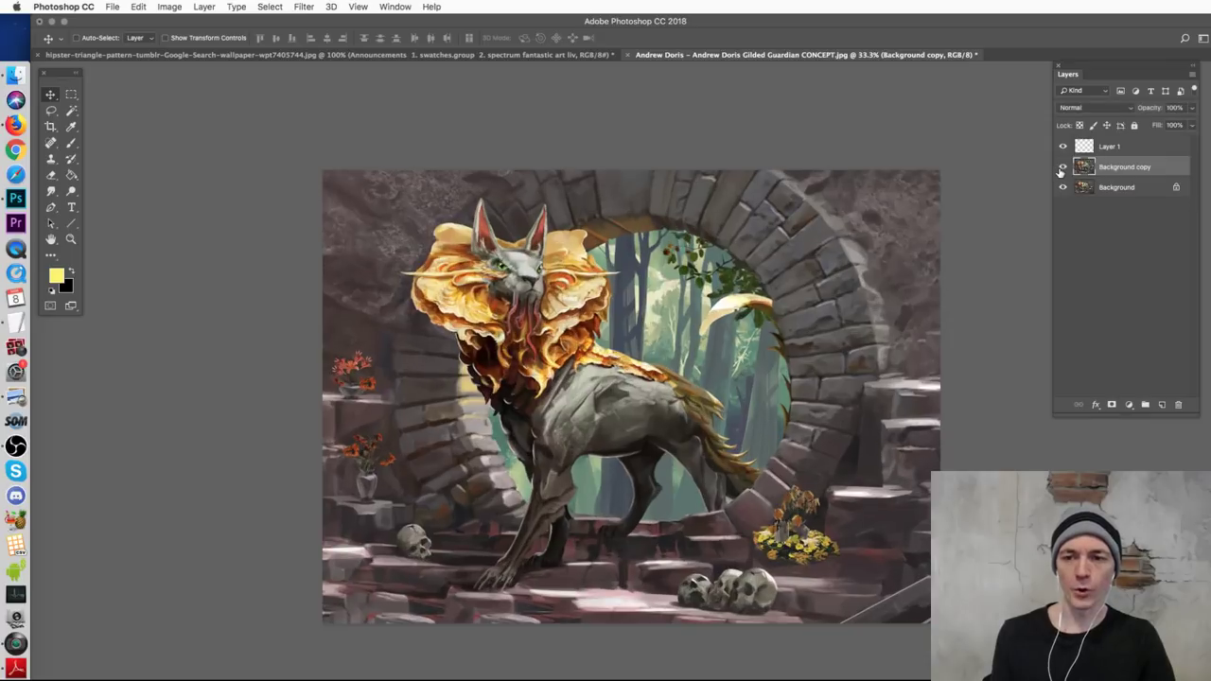
pyautogui.click(1064, 171)
pyautogui.click(1063, 171)
pyautogui.click(1063, 172)
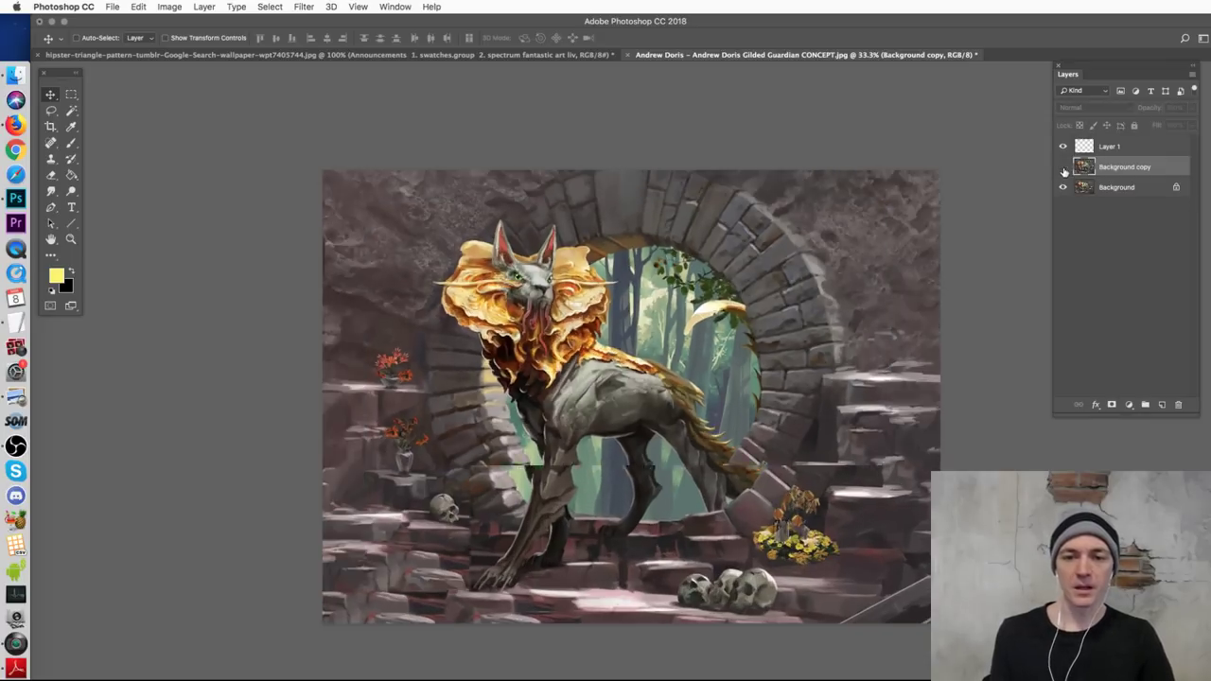
pyautogui.click(1064, 174)
pyautogui.click(1065, 174)
# - Brush yellow guide strokes across the original composition on Layer 1, and undo them
pyautogui.click(1105, 188)
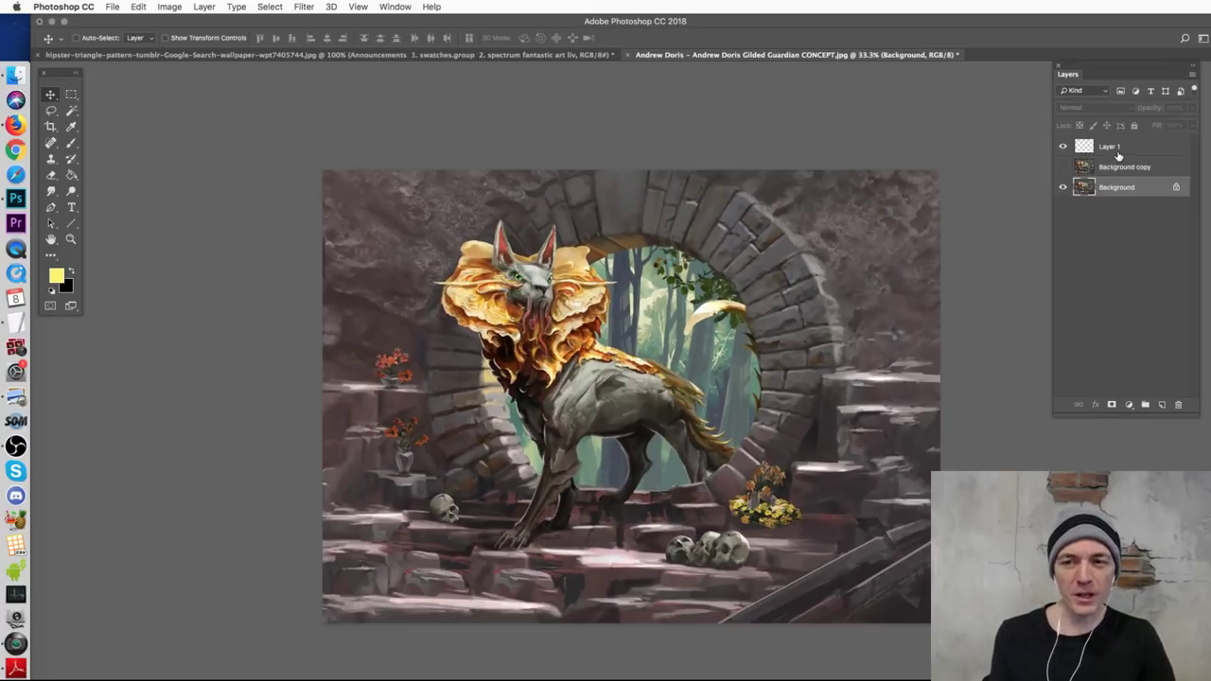
pyautogui.click(1118, 148)
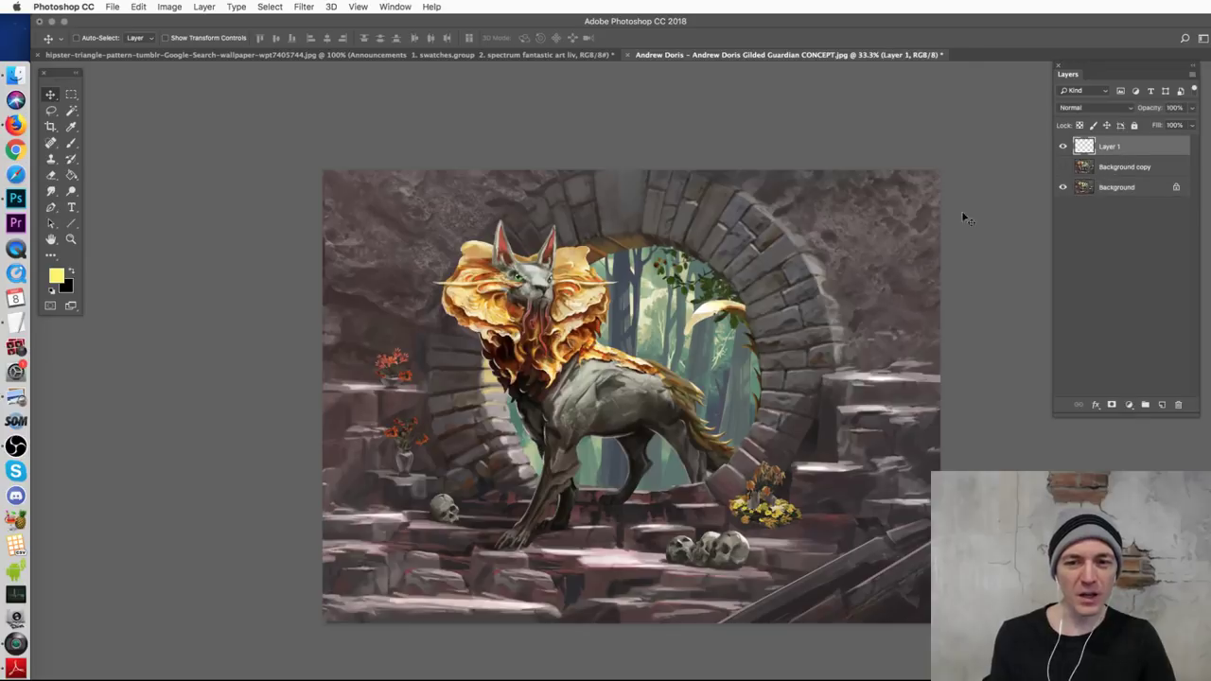
pyautogui.click(70, 142)
pyautogui.moveTo(365, 201)
pyautogui.mouseDown()
pyautogui.moveTo(424, 257)
pyautogui.moveTo(367, 232)
pyautogui.moveTo(405, 298)
pyautogui.moveTo(412, 393)
pyautogui.moveTo(348, 595)
pyautogui.moveTo(396, 630)
pyautogui.moveTo(727, 581)
pyautogui.moveTo(886, 473)
pyautogui.moveTo(839, 286)
pyautogui.moveTo(894, 339)
pyautogui.moveTo(875, 419)
pyautogui.moveTo(880, 520)
pyautogui.mouseUp()
pyautogui.press('super+alt+z')
pyautogui.press('super+alt+z')
pyautogui.press('super+alt+z')
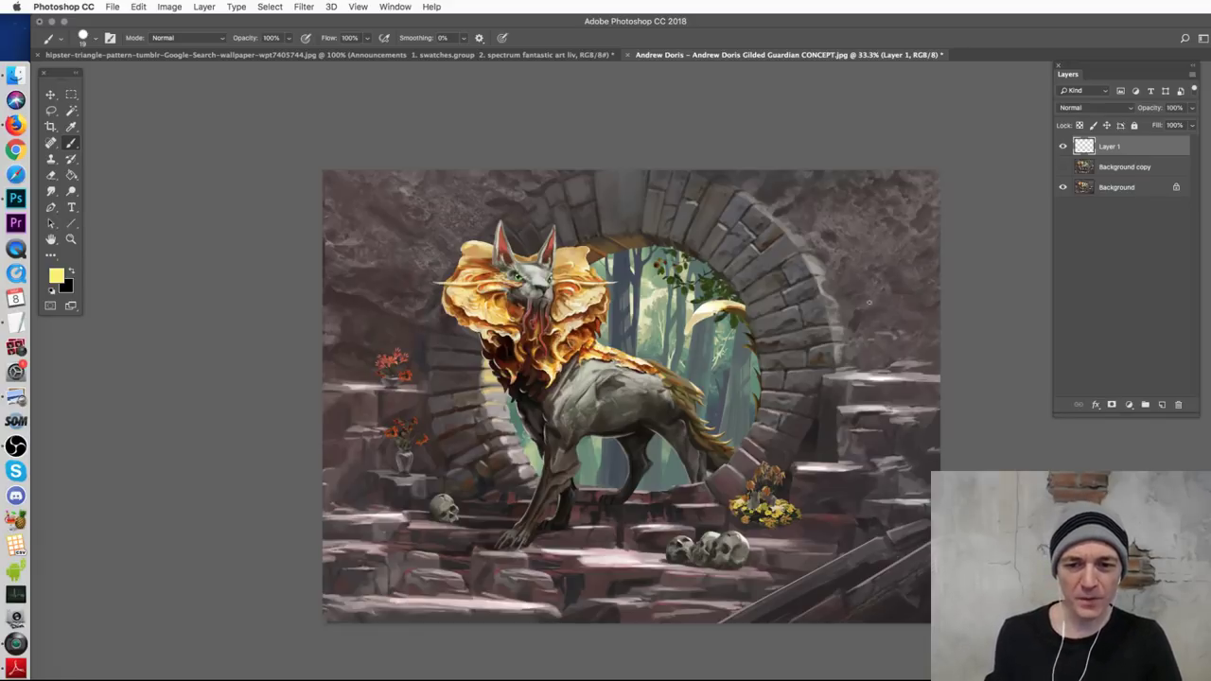
# - Mark the stair edges with a yellow line and circle the forest beside the tail tip, undoing each mark
pyautogui.moveTo(868, 381)
pyautogui.mouseDown()
pyautogui.moveTo(868, 540)
pyautogui.moveTo(737, 580)
pyautogui.moveTo(531, 613)
pyautogui.mouseUp()
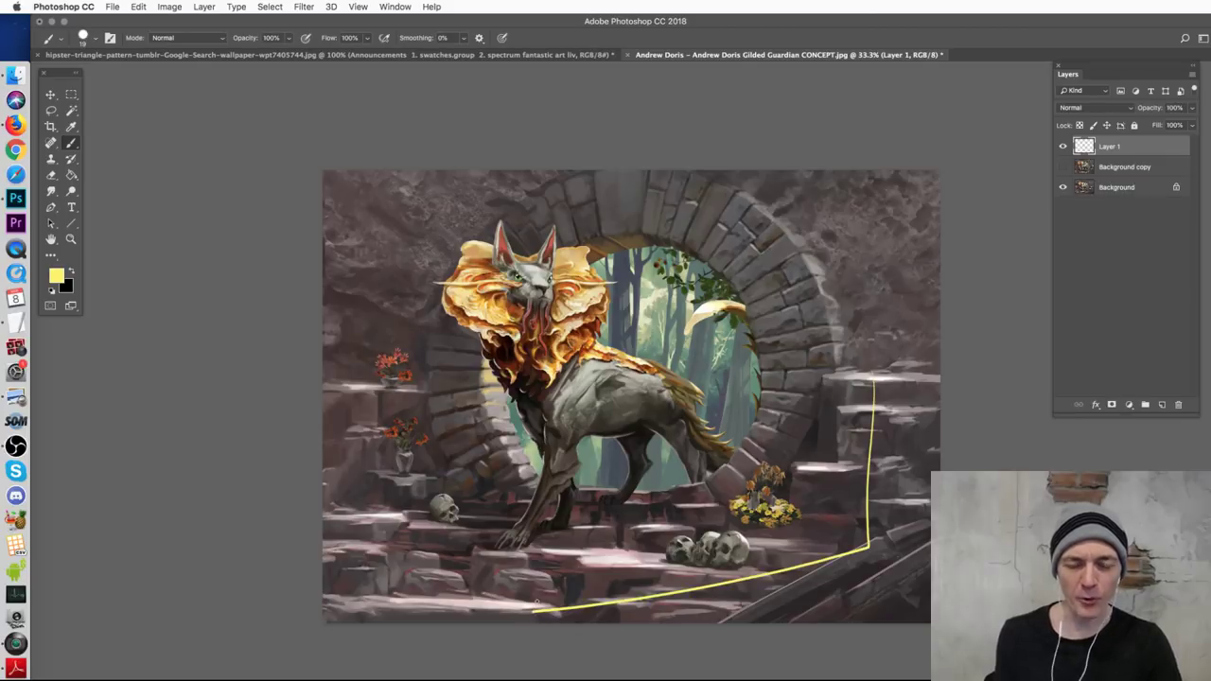
pyautogui.press('super+z')
pyautogui.moveTo(734, 356)
pyautogui.mouseDown()
pyautogui.moveTo(629, 340)
pyautogui.moveTo(696, 321)
pyautogui.mouseUp()
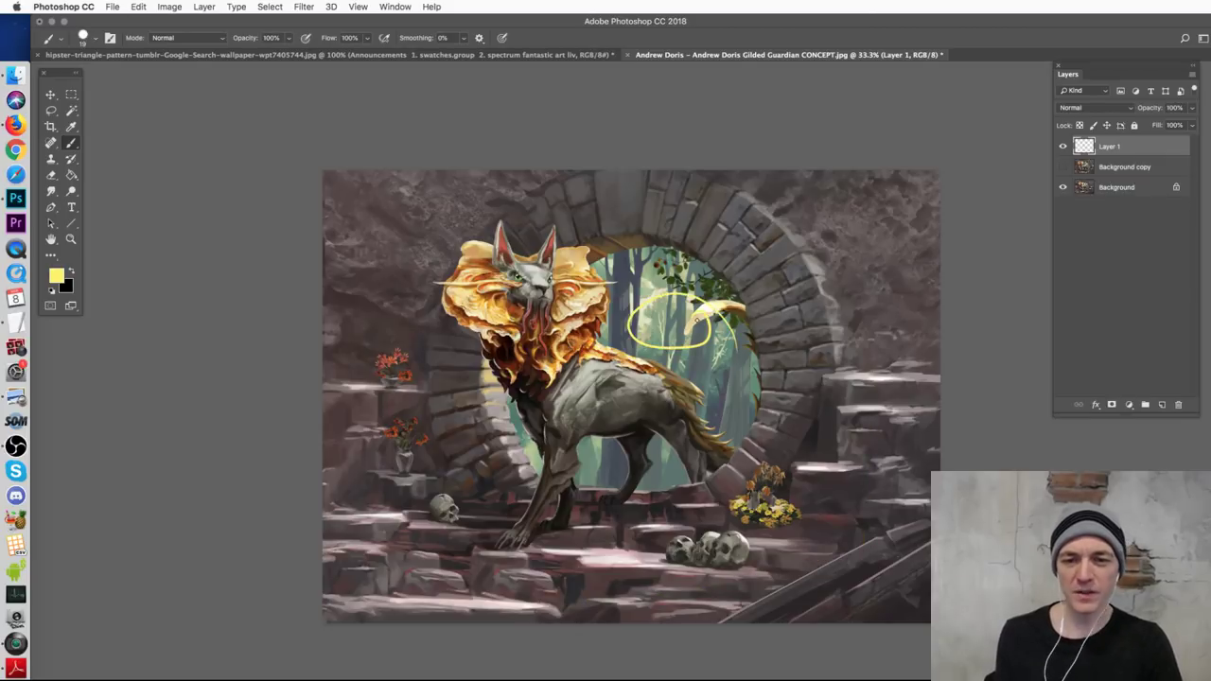
pyautogui.press('super+z')
# - Show and select the enlarged Background copy, and circle the creature's flank in yellow
pyautogui.click(1063, 167)
pyautogui.click(1102, 167)
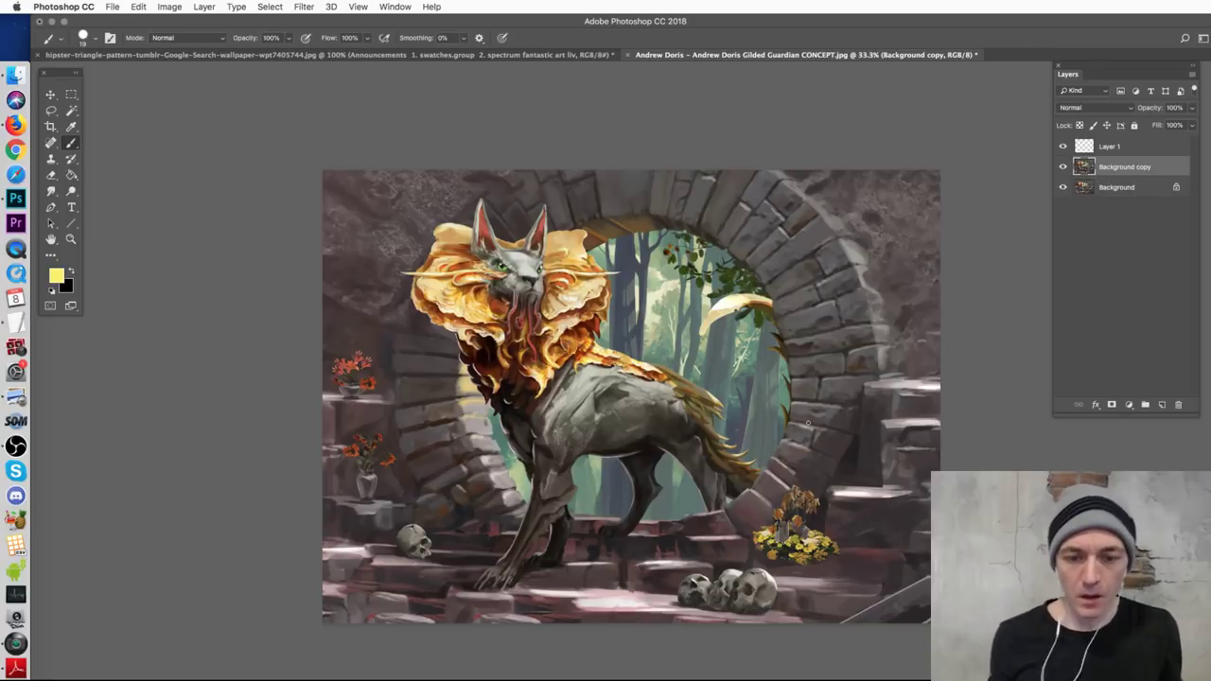
pyautogui.press('super+equal')
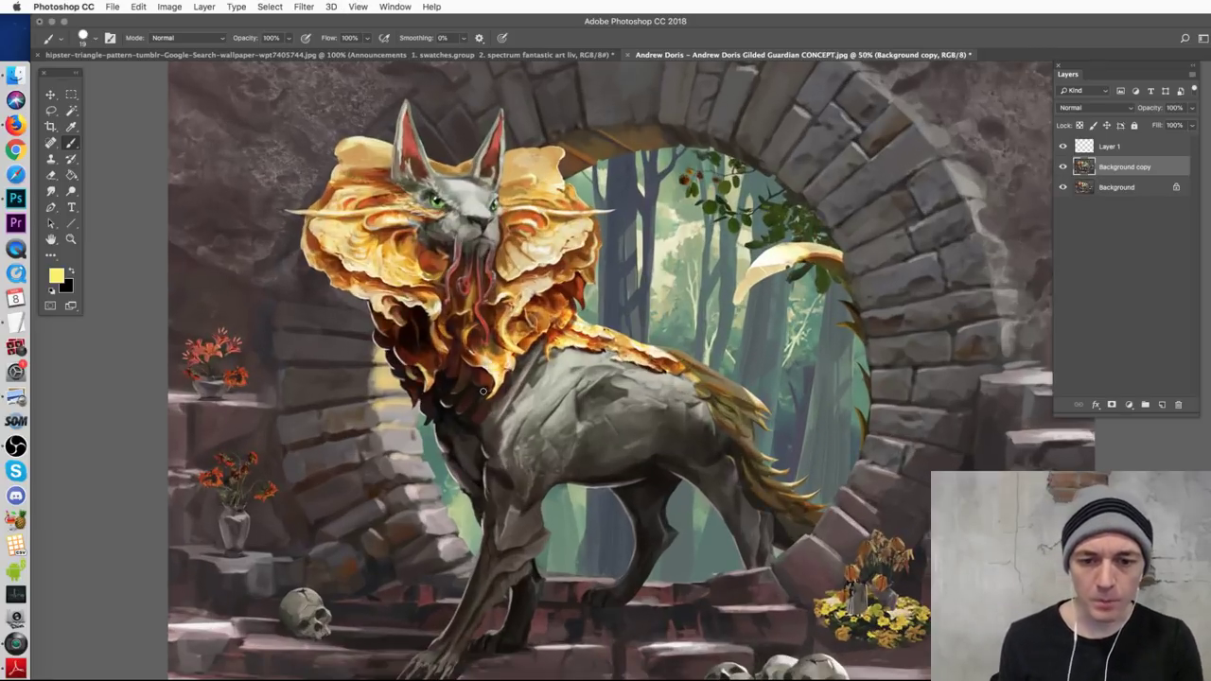
pyautogui.moveTo(509, 367); pyautogui.dragTo(592, 388)
pyautogui.hscroll(-3, 590, 388)
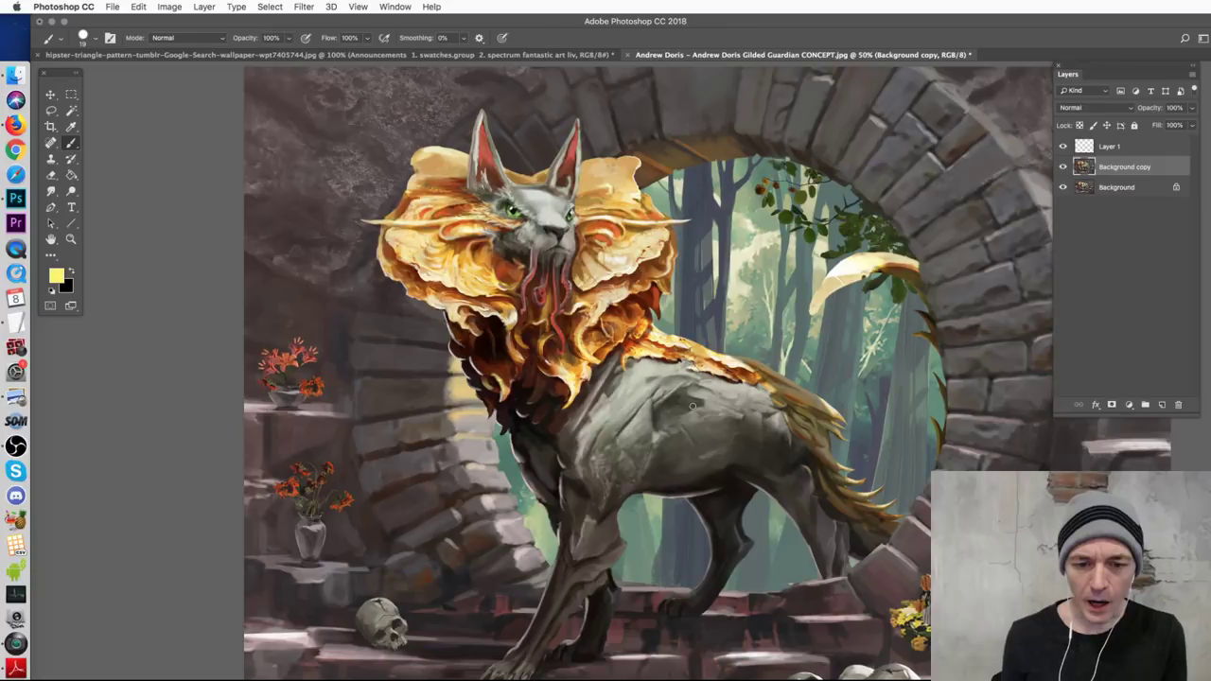
pyautogui.moveTo(696, 397)
pyautogui.mouseDown()
pyautogui.moveTo(615, 473)
pyautogui.moveTo(704, 402)
pyautogui.mouseUp()
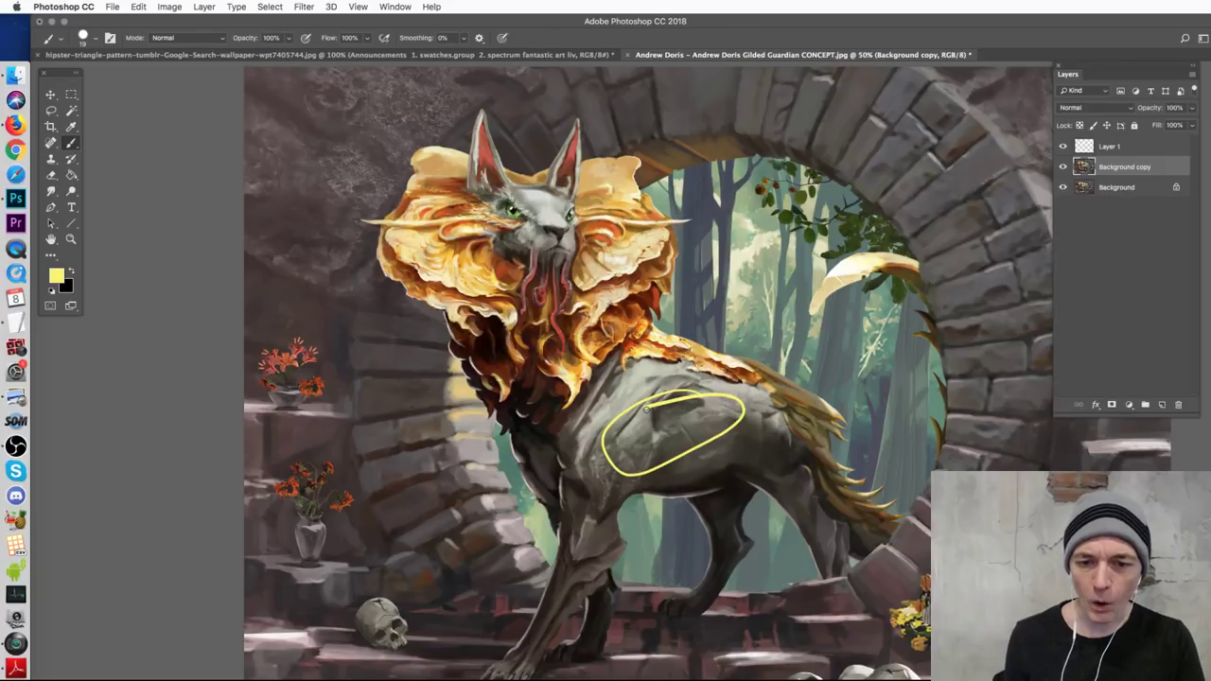
# - Undo the flank circle, circle the creature's shoulder area in yellow, and undo that mark too
pyautogui.hotkey('ctrl', 'z')
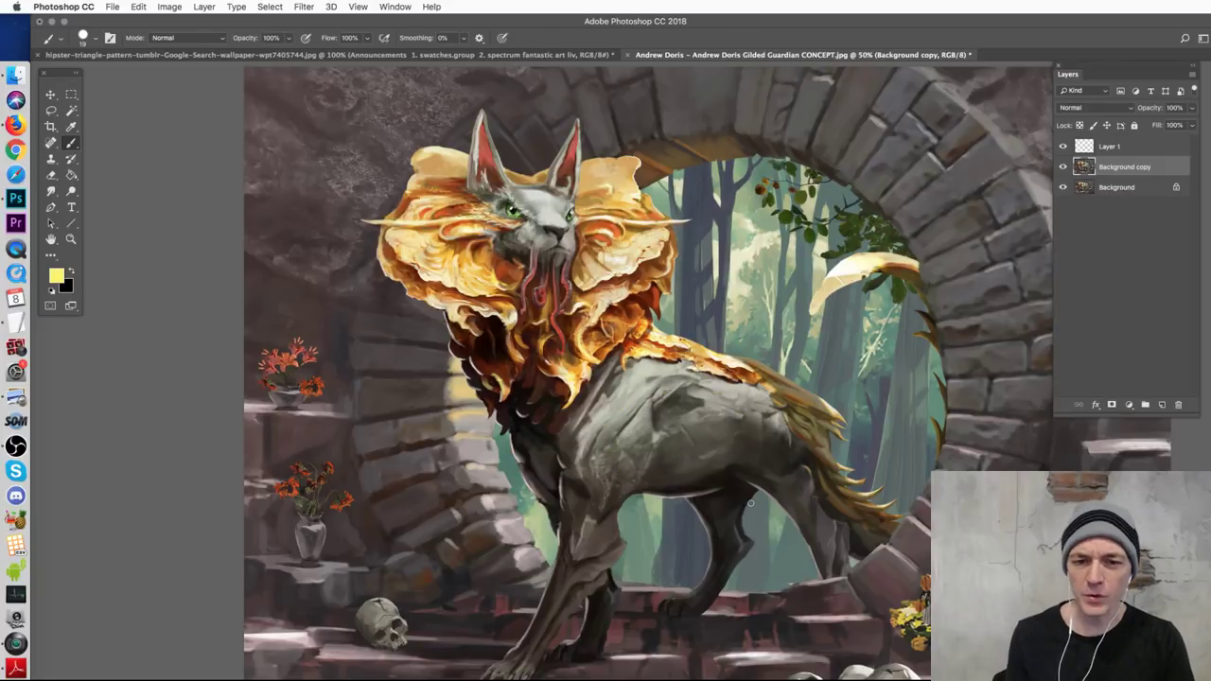
pyautogui.moveTo(714, 396)
pyautogui.mouseDown()
pyautogui.moveTo(608, 427)
pyautogui.moveTo(677, 410)
pyautogui.mouseUp()
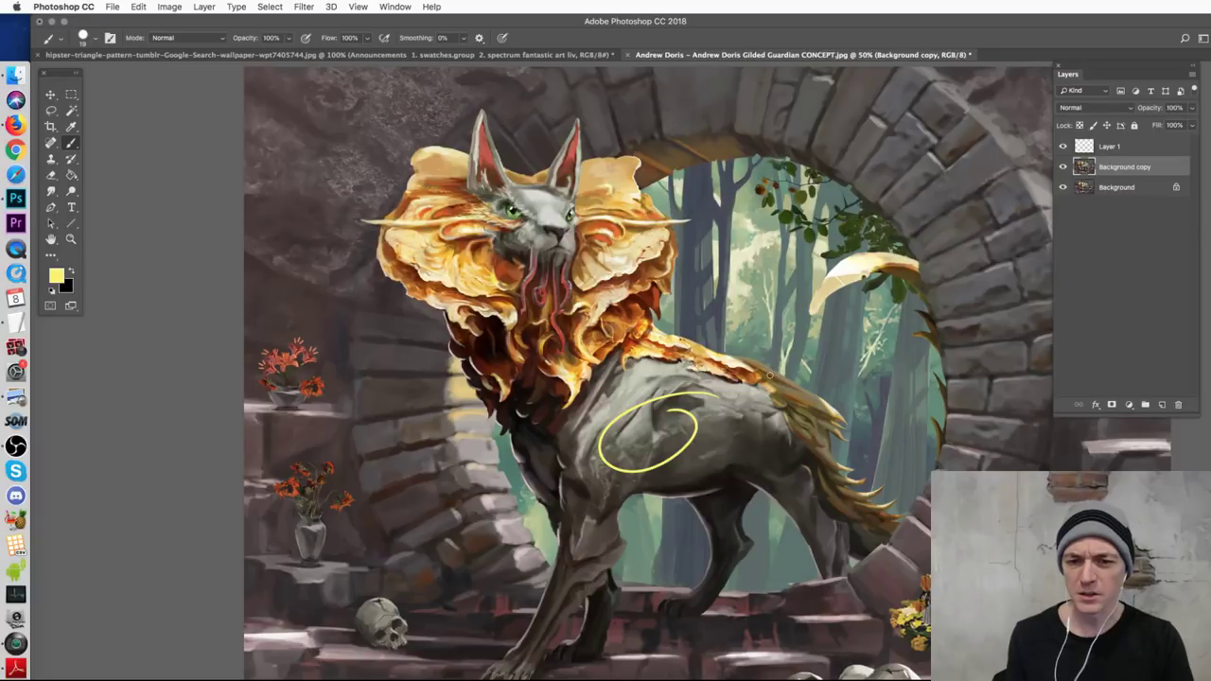
pyautogui.hotkey('ctrl', 'z')
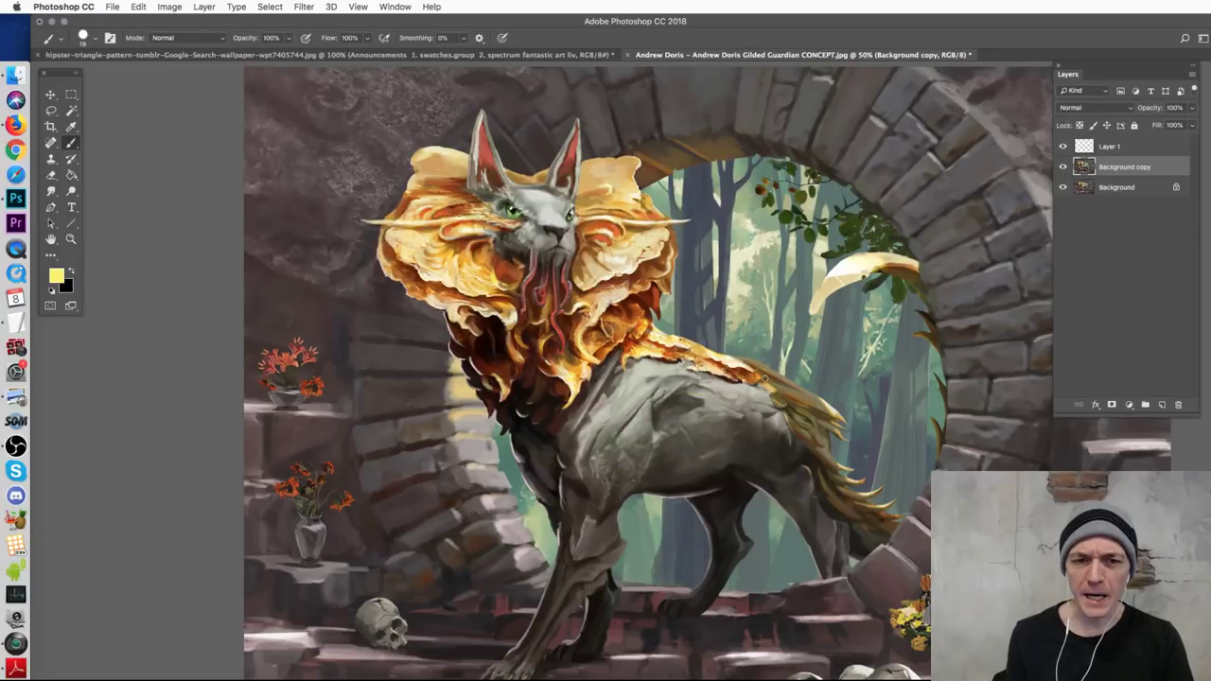
# - Circle the creature's brow and mark its flank in yellow, undoing each mark
pyautogui.moveTo(545, 178)
pyautogui.mouseDown()
pyautogui.moveTo(502, 166)
pyautogui.moveTo(530, 196)
pyautogui.mouseUp()
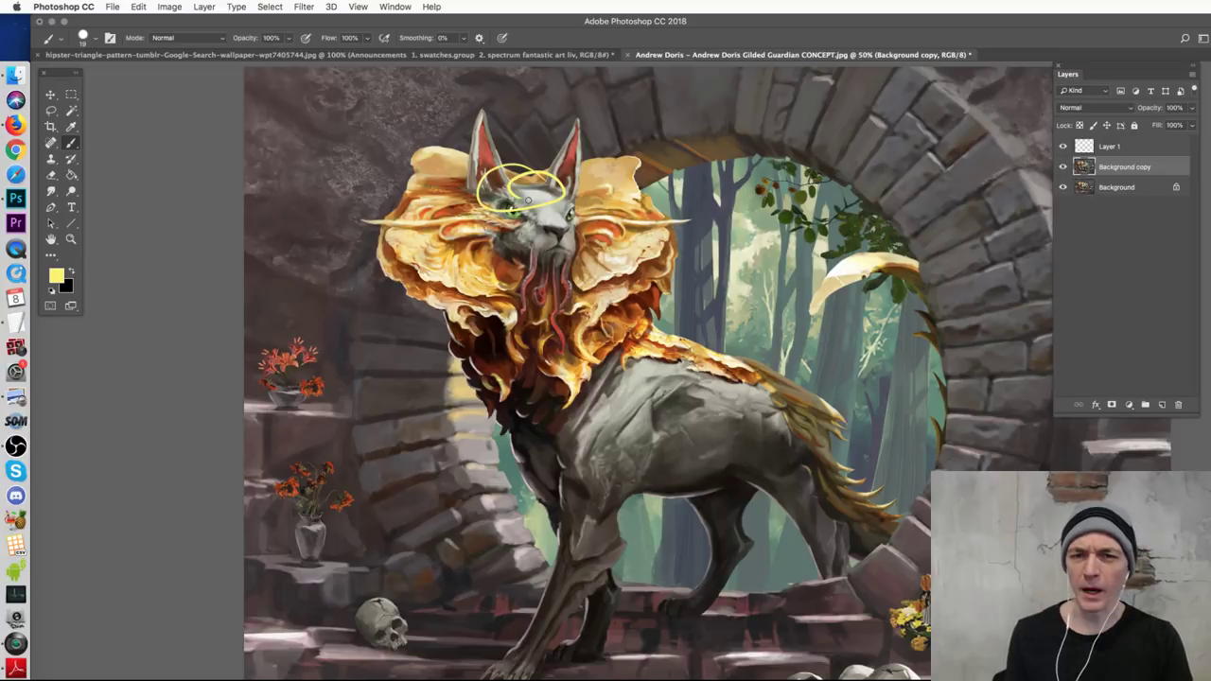
pyautogui.press('super+z')
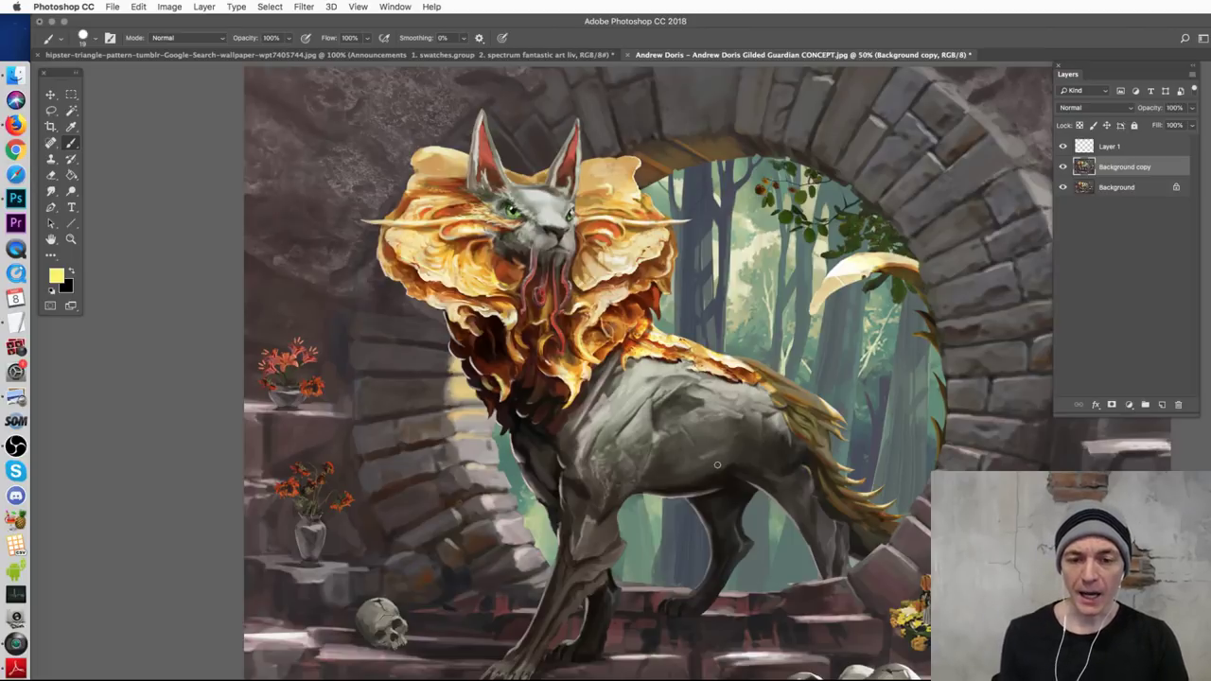
pyautogui.moveTo(679, 423)
pyautogui.mouseDown()
pyautogui.moveTo(629, 450)
pyautogui.moveTo(673, 416)
pyautogui.mouseUp()
pyautogui.press('super+z')
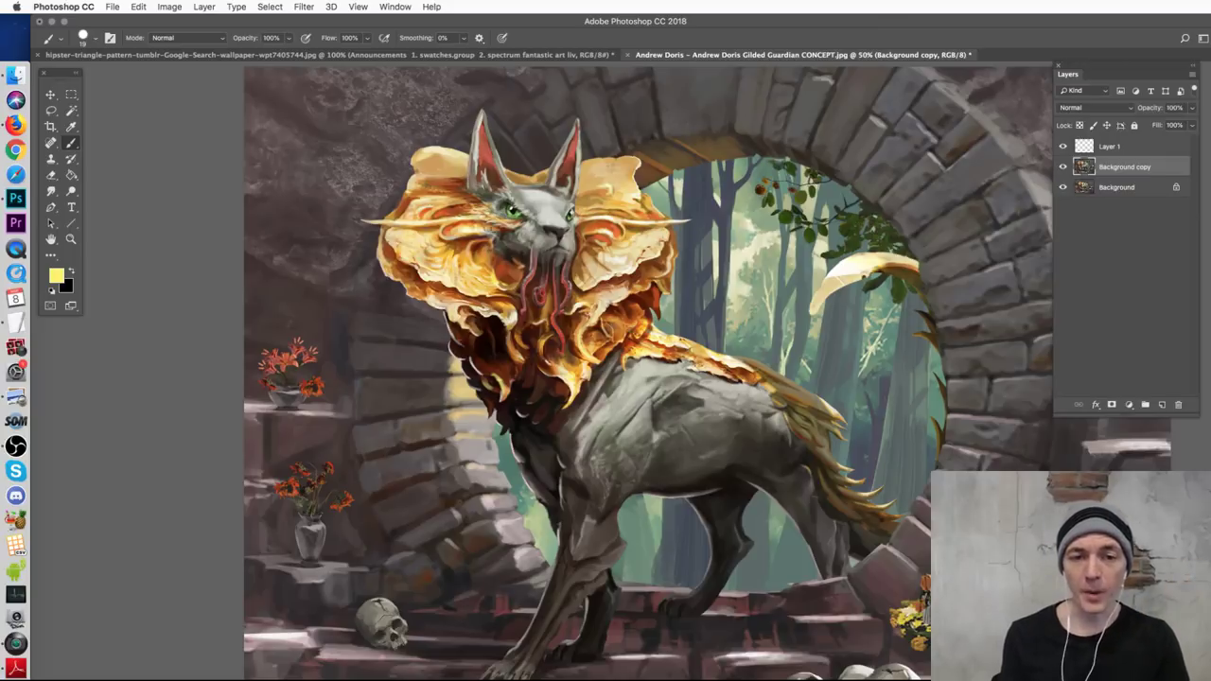
# - Brush a small yellow mark above the creature's eye and a stroke down the mane beside its face, undoing each
pyautogui.press('super+equal')
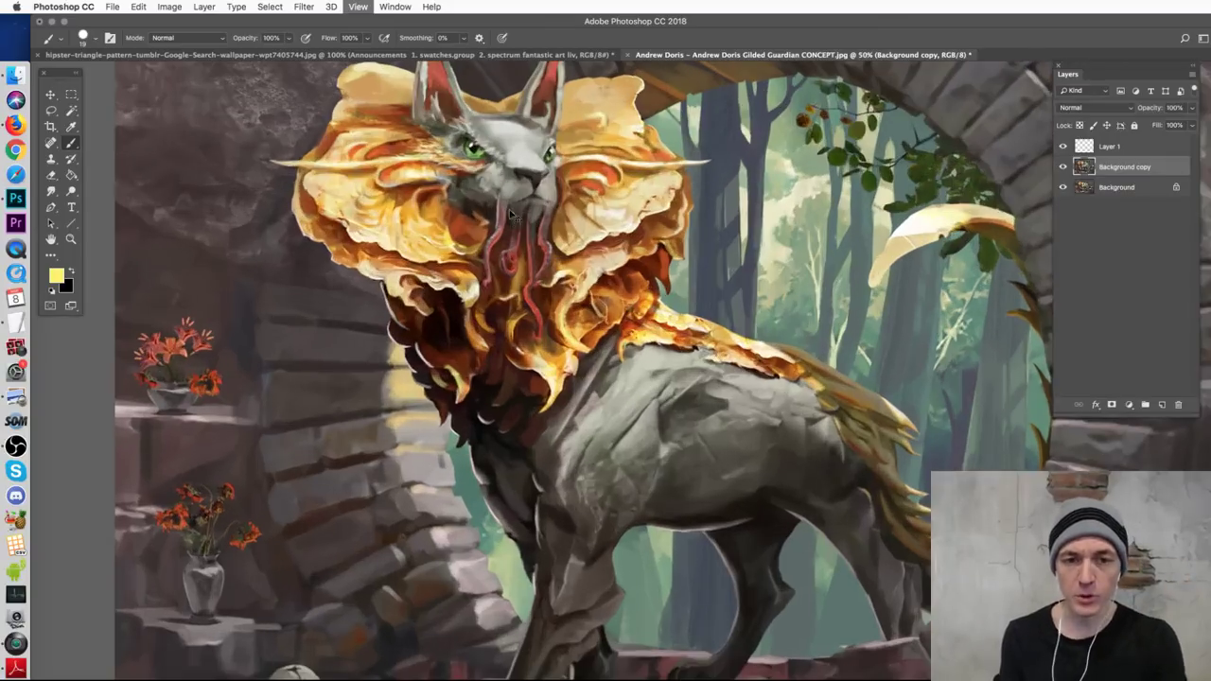
pyautogui.press('super+equal')
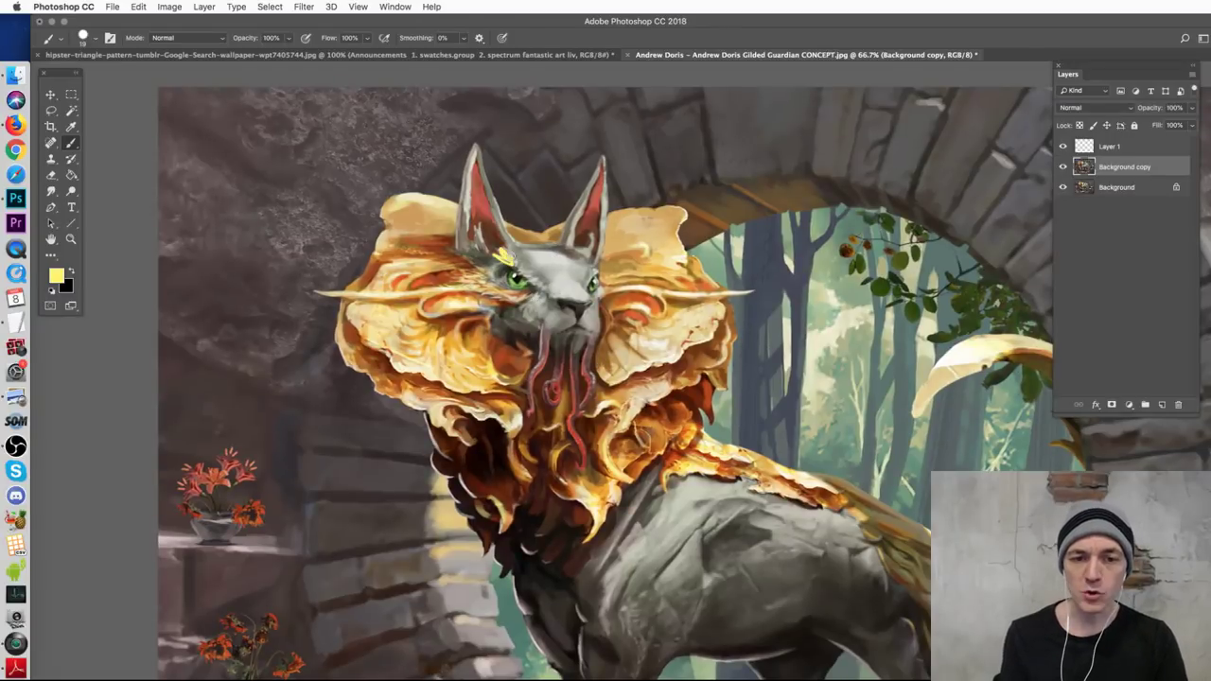
pyautogui.press('super+z')
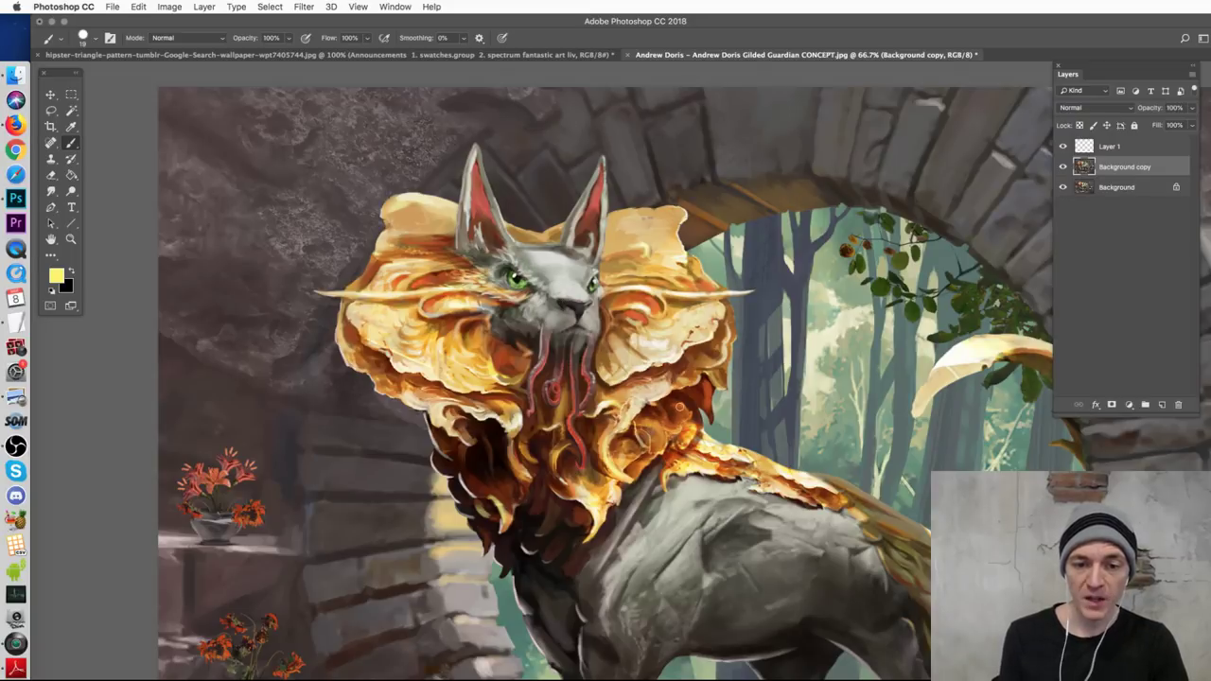
pyautogui.moveTo(657, 339); pyautogui.dragTo(640, 416)
pyautogui.press('super+z')
# - Trace yellow muscle contours over the creature's shoulder, back and hip, and undo them
pyautogui.scroll(-3, 648, 411)
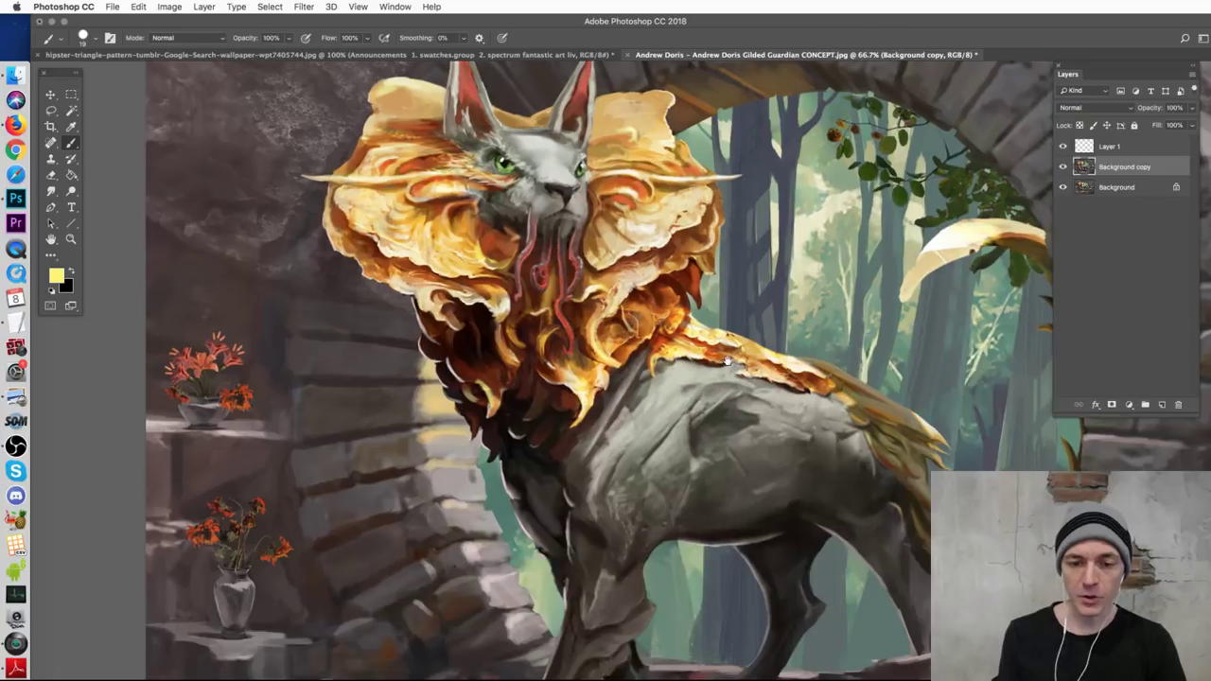
pyautogui.moveTo(695, 359); pyautogui.dragTo(635, 494)
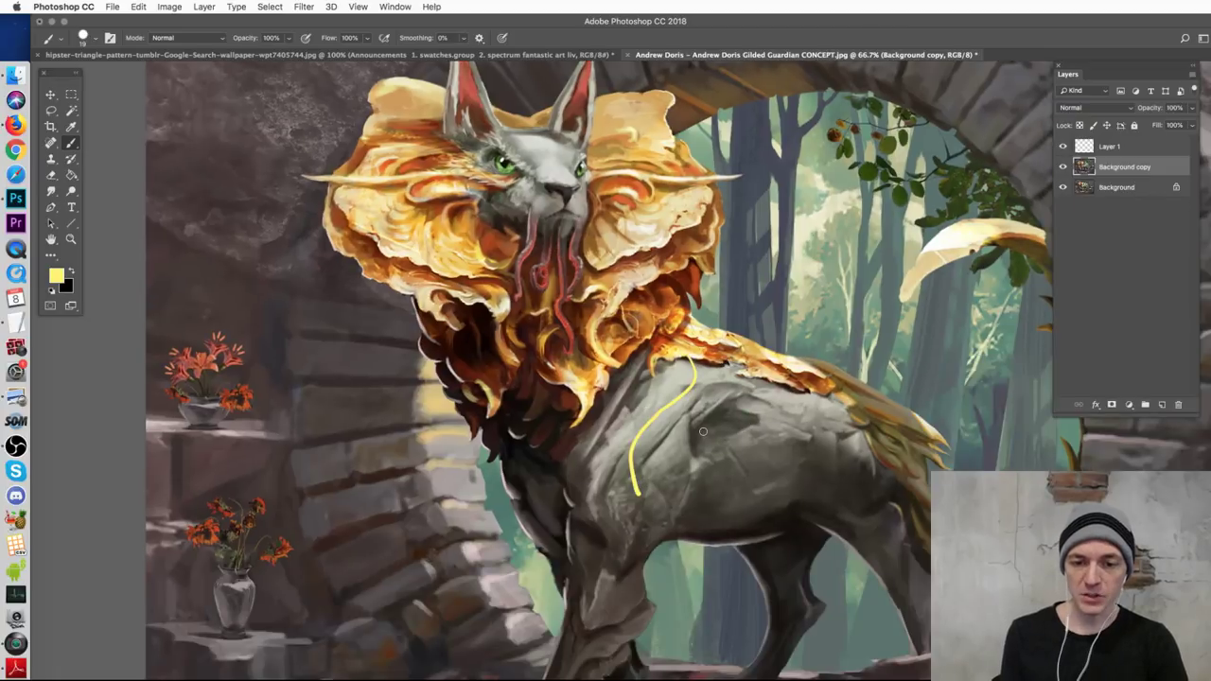
pyautogui.moveTo(681, 405)
pyautogui.mouseDown()
pyautogui.moveTo(721, 369)
pyautogui.moveTo(743, 416)
pyautogui.moveTo(785, 456)
pyautogui.mouseUp()
pyautogui.press('super+z')
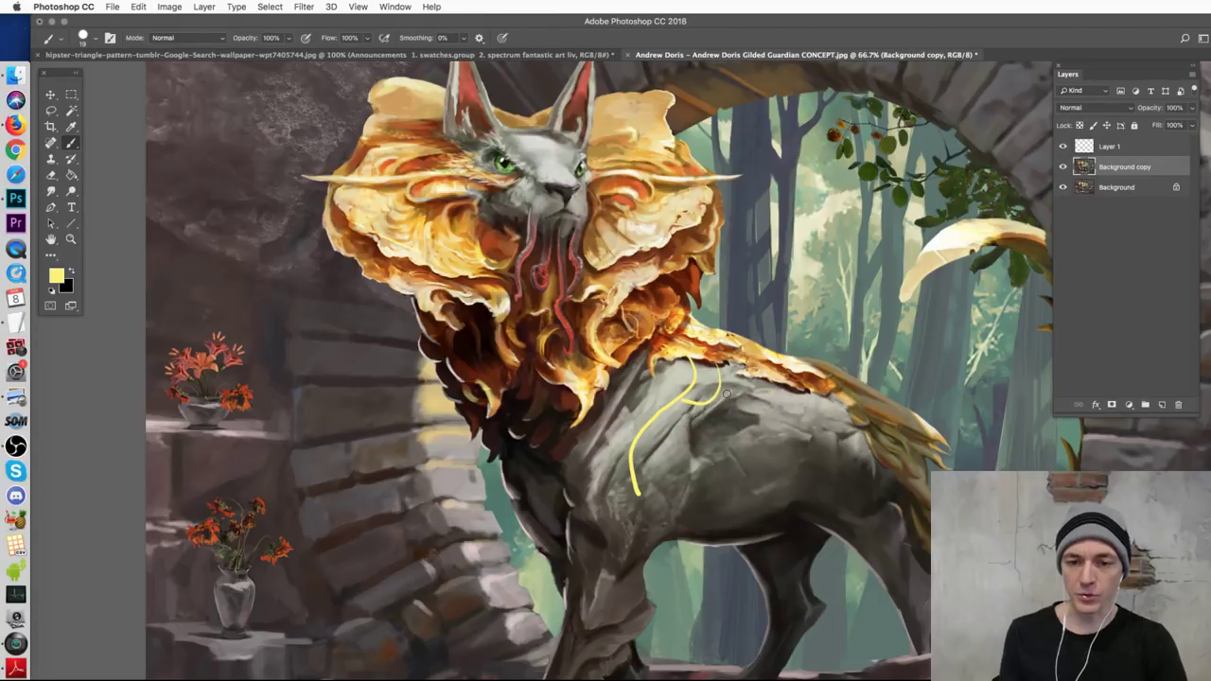
pyautogui.moveTo(727, 394)
pyautogui.mouseDown()
pyautogui.moveTo(786, 444)
pyautogui.moveTo(832, 416)
pyautogui.mouseUp()
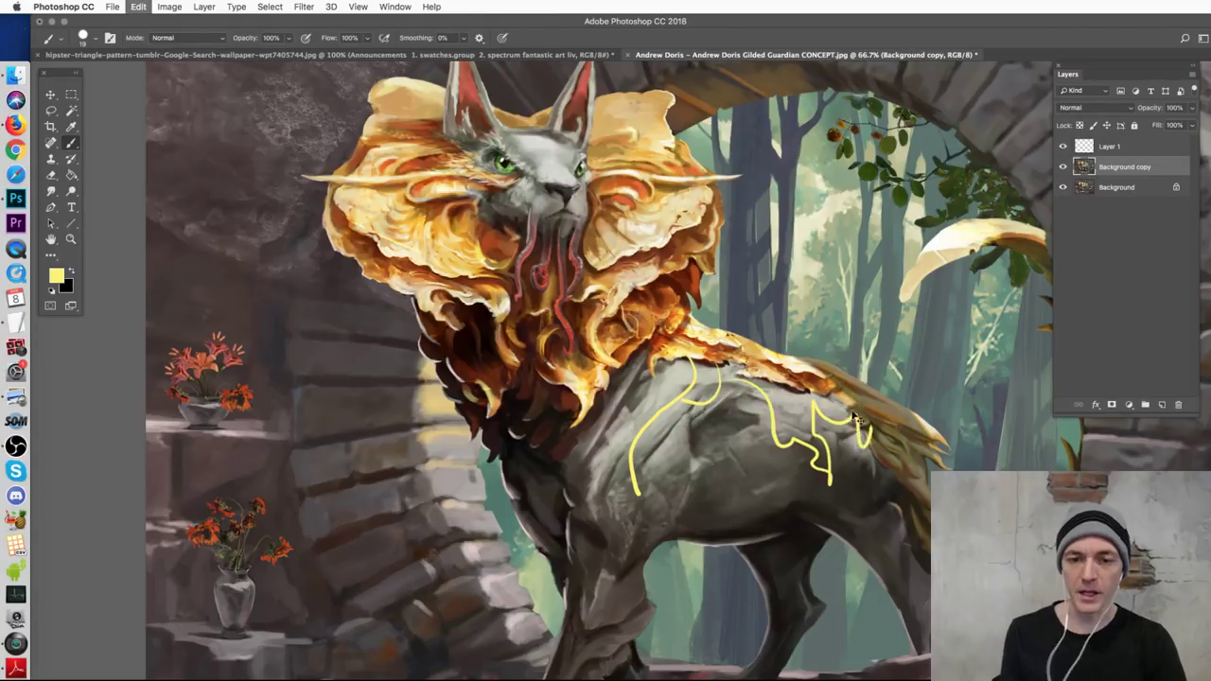
pyautogui.press('super+z')
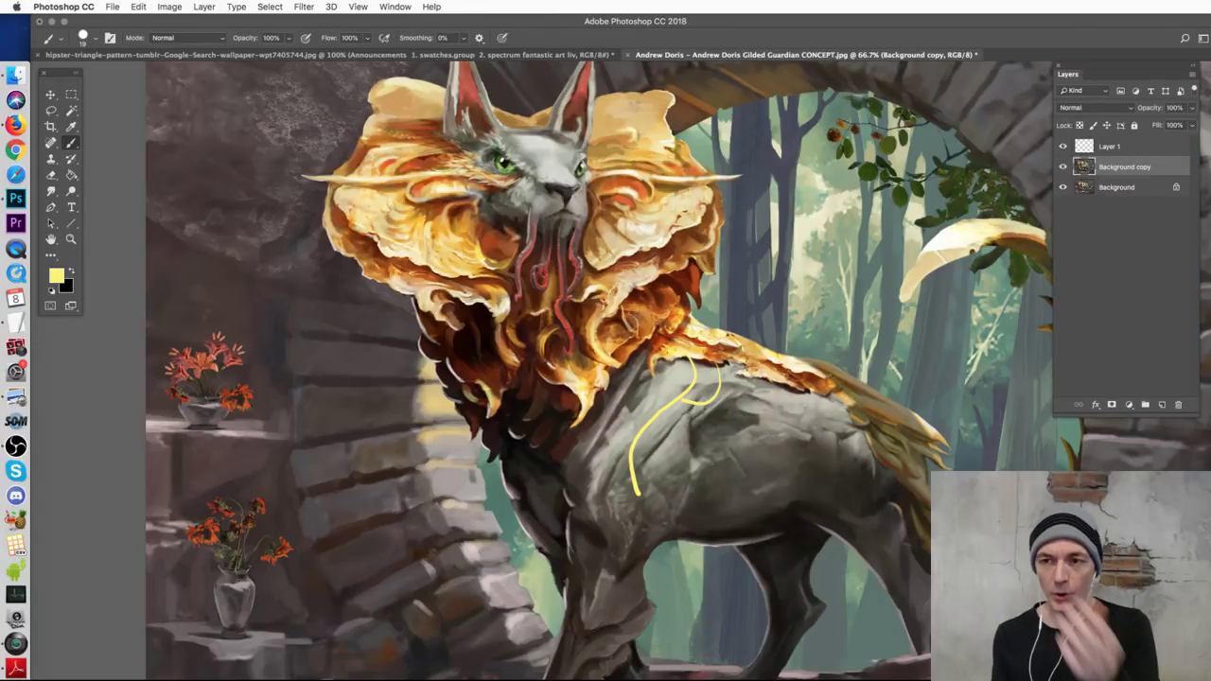
pyautogui.press('super+z')
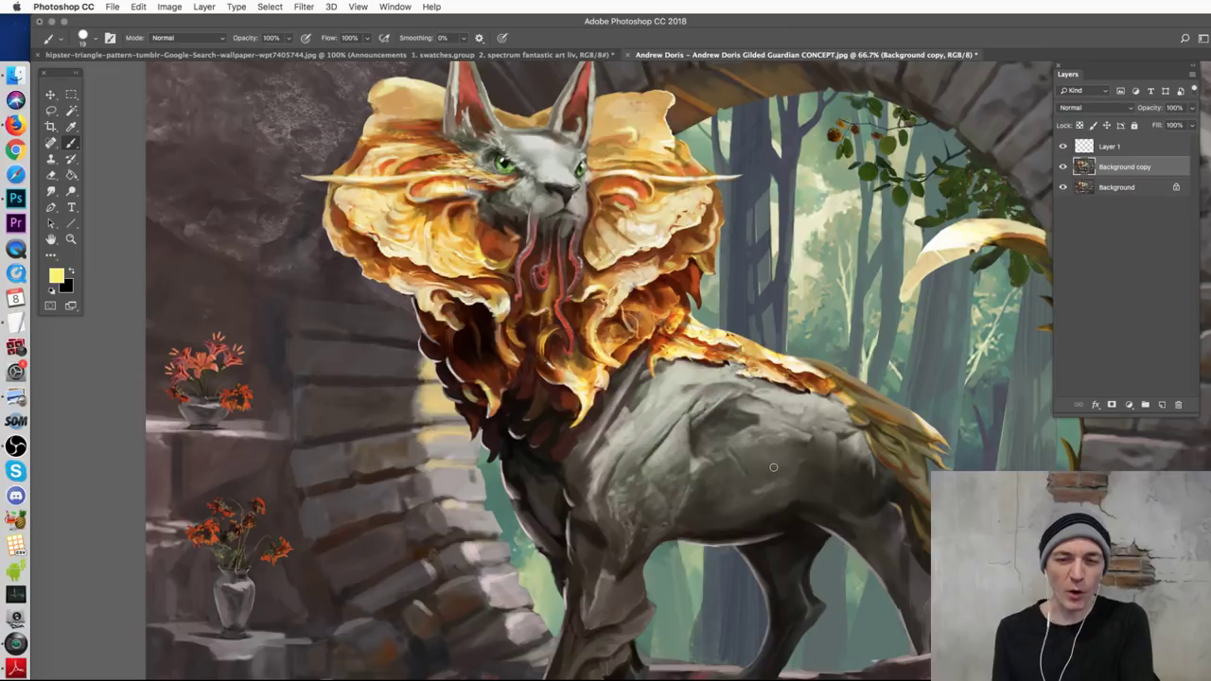
# - Brush yellow strokes over the red tendrils hanging from the creature's chin, undoing each attempt
pyautogui.press('super+minus')
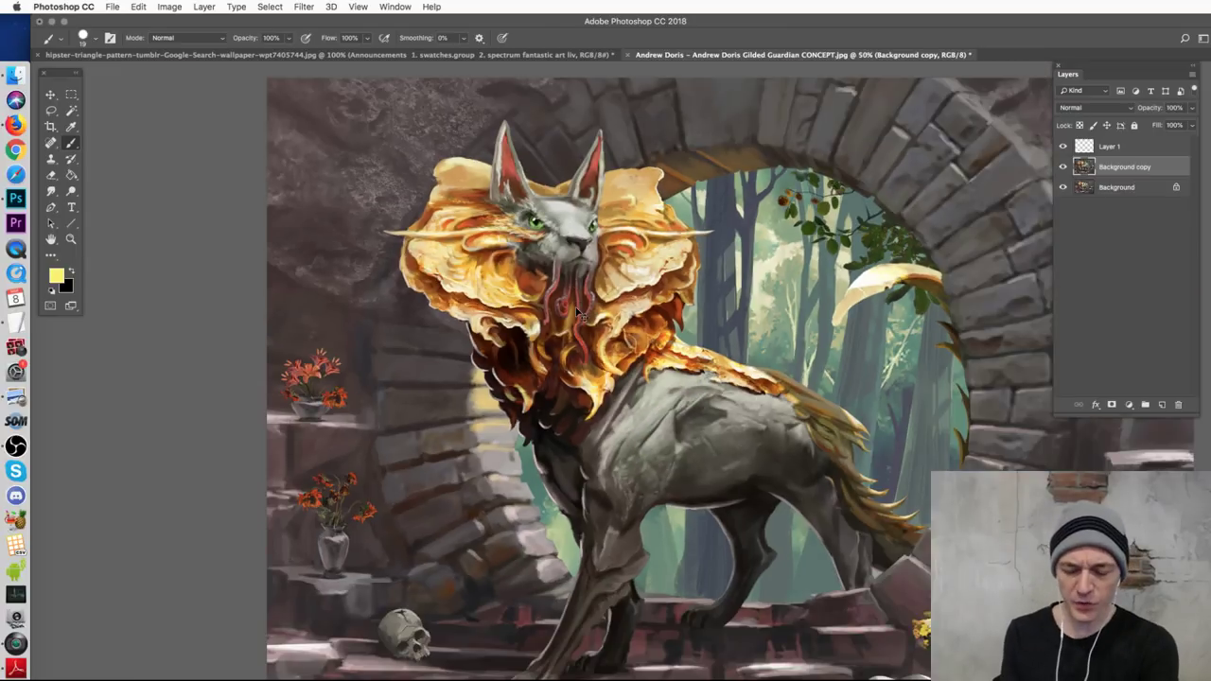
pyautogui.press('super+plus')
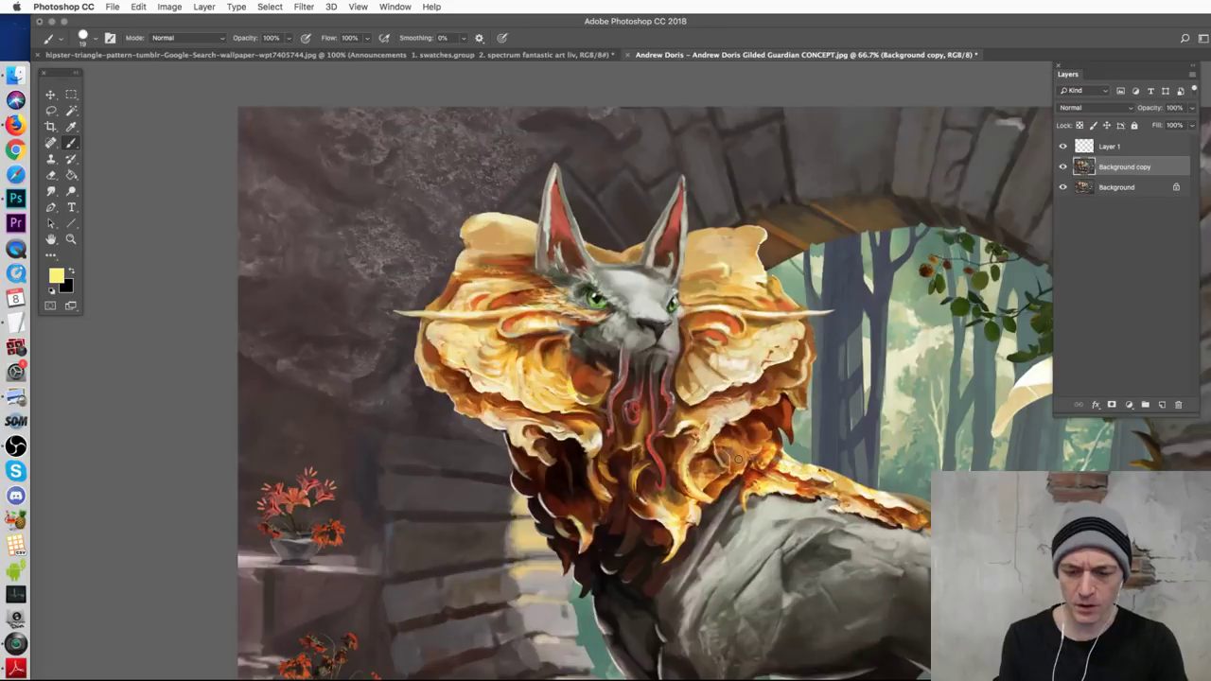
pyautogui.press('super+plus')
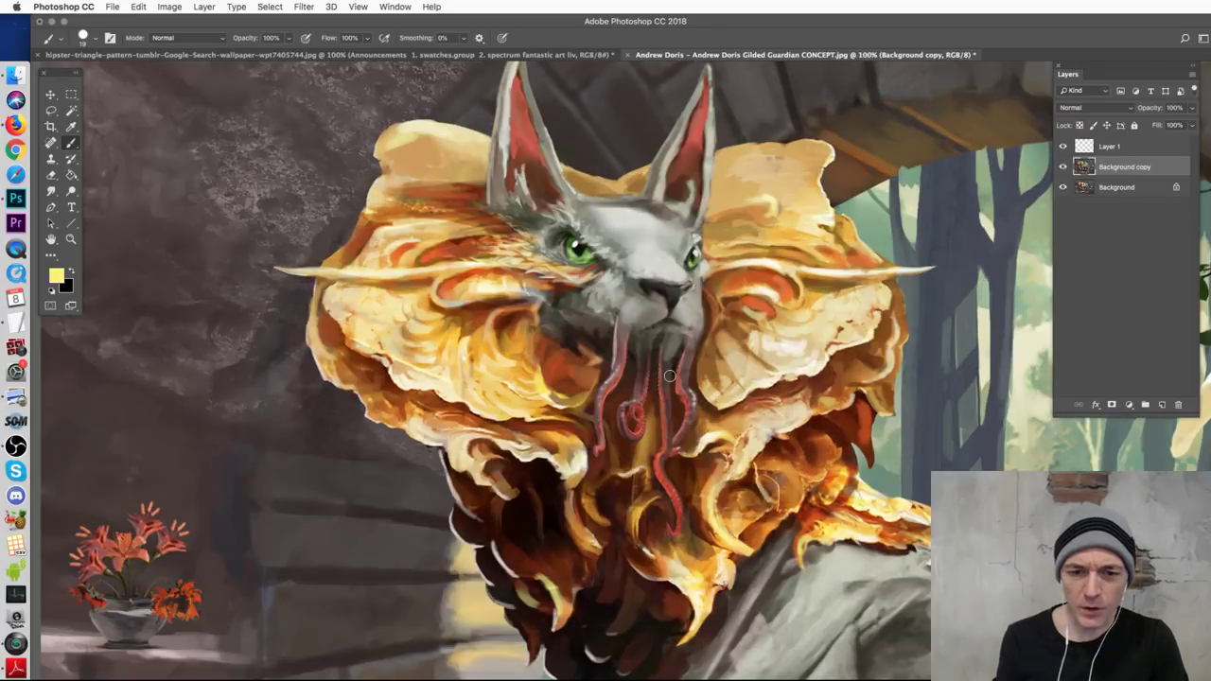
pyautogui.moveTo(678, 366); pyautogui.dragTo(670, 444)
pyautogui.press('super+z')
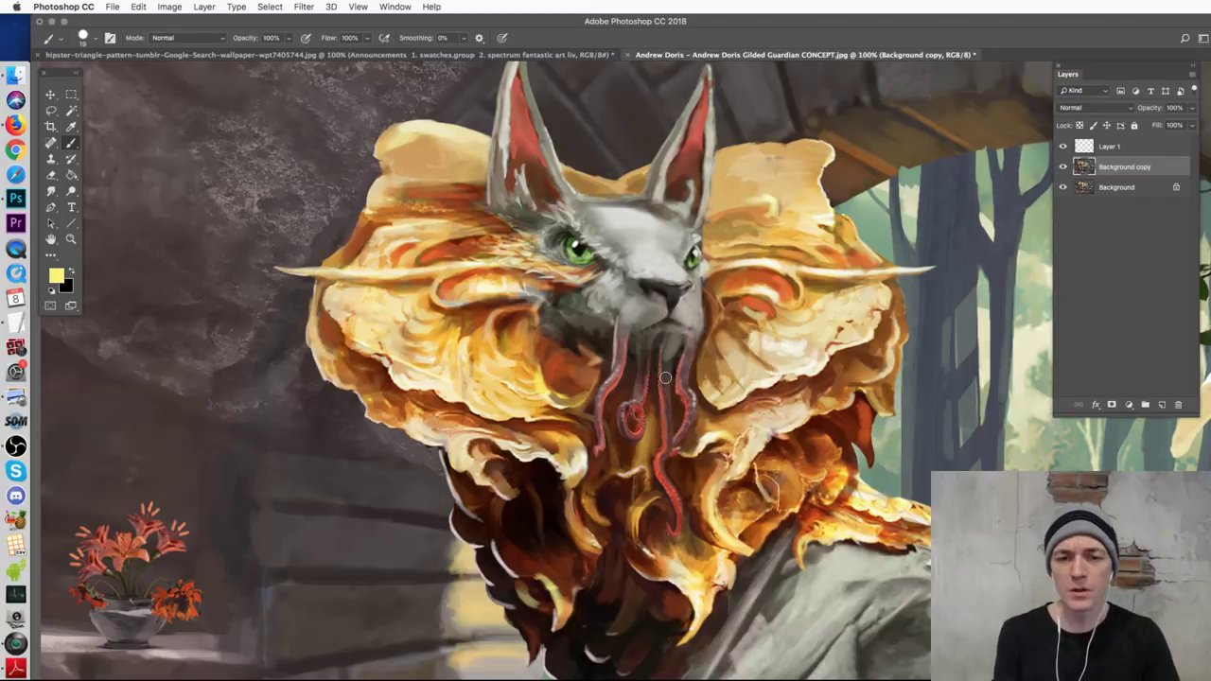
pyautogui.moveTo(628, 343); pyautogui.dragTo(635, 409)
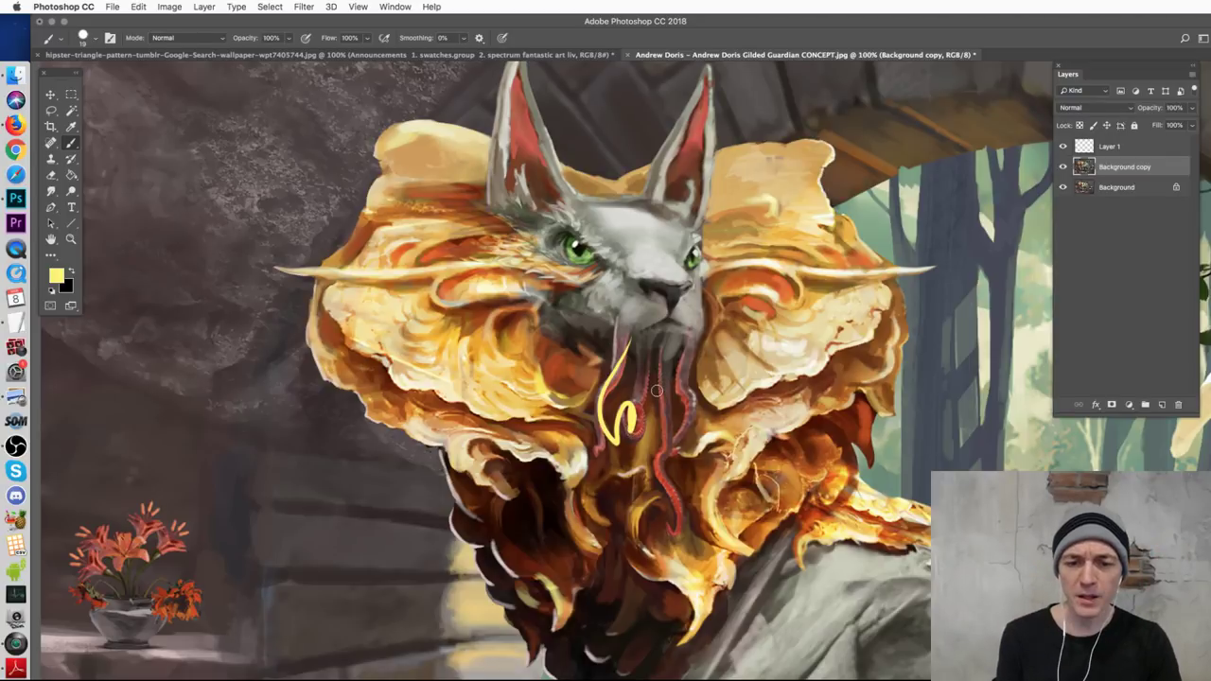
pyautogui.press('super+z')
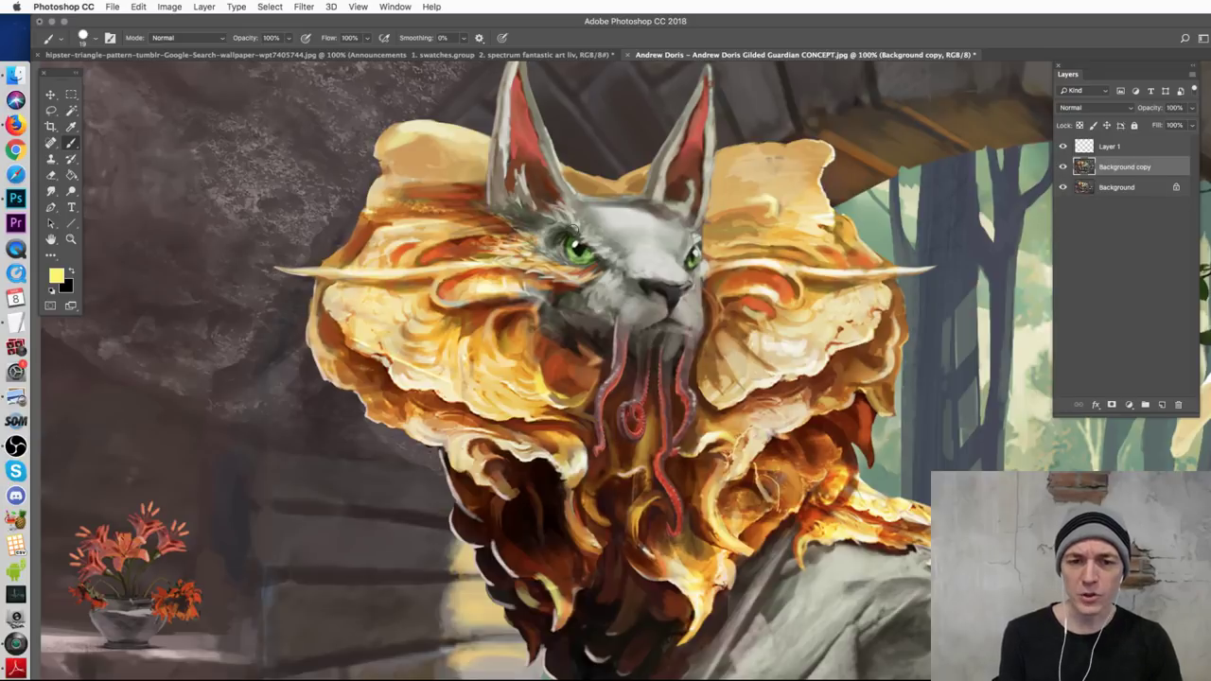
# - Redraw the chin tendrils as separate curling yellow lines of varied length, and remove the lines
pyautogui.press('super+z')
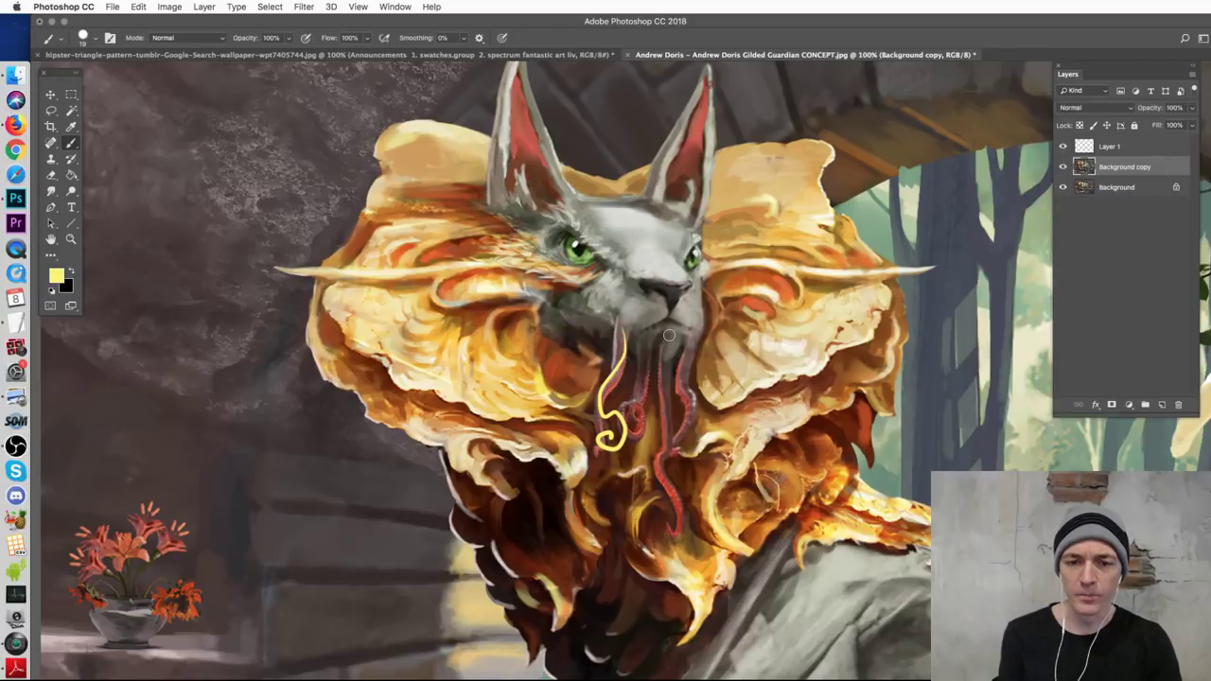
pyautogui.moveTo(669, 335); pyautogui.dragTo(674, 537)
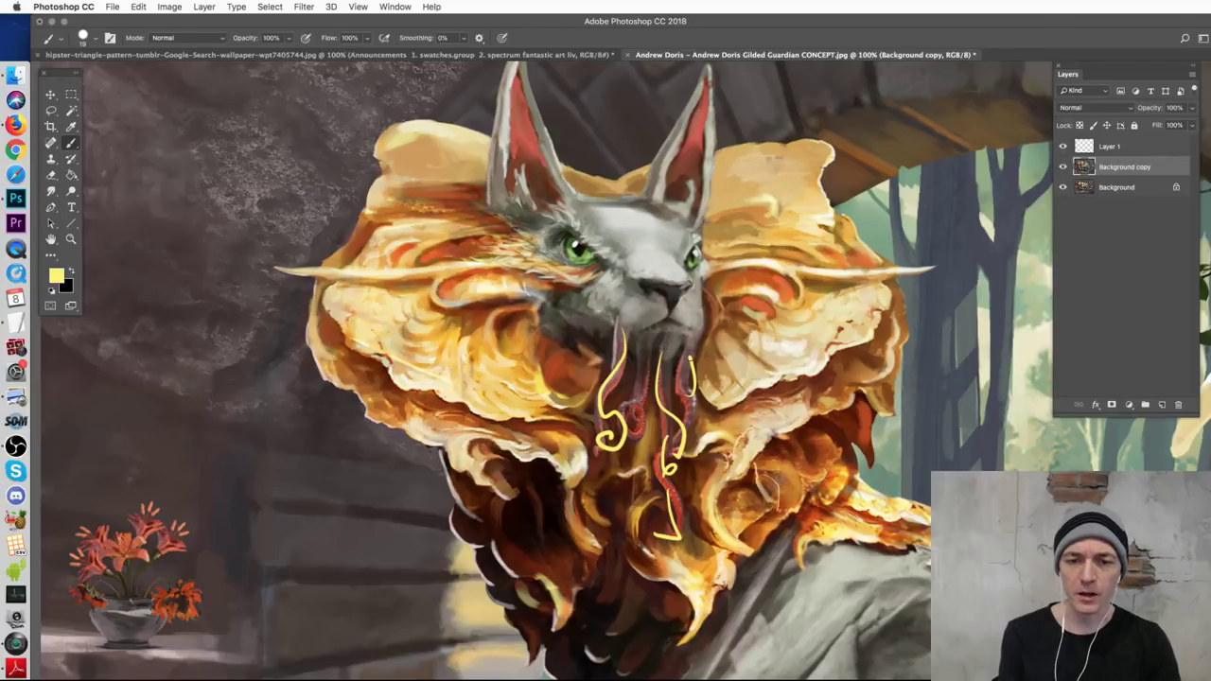
pyautogui.moveTo(700, 416); pyautogui.dragTo(695, 354)
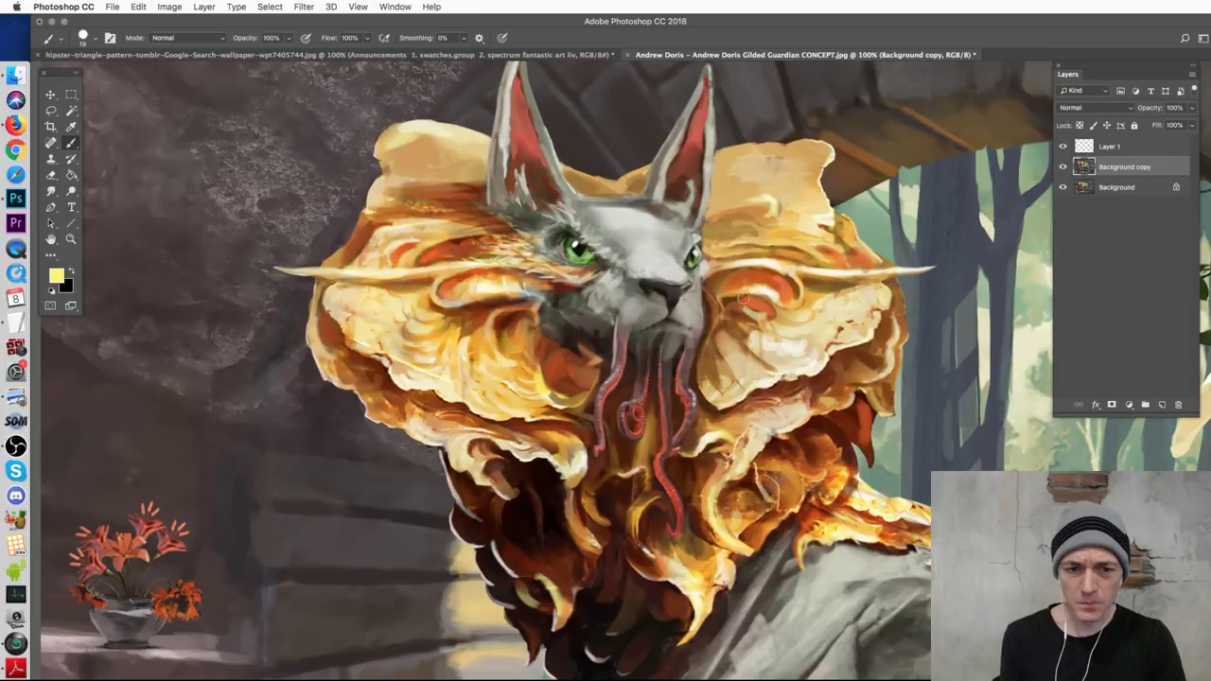
# - Paint extra yellow whisker lines fanning out above and below the existing whiskers on both sides of the face, and undo them
pyautogui.moveTo(254, 268); pyautogui.dragTo(426, 263)
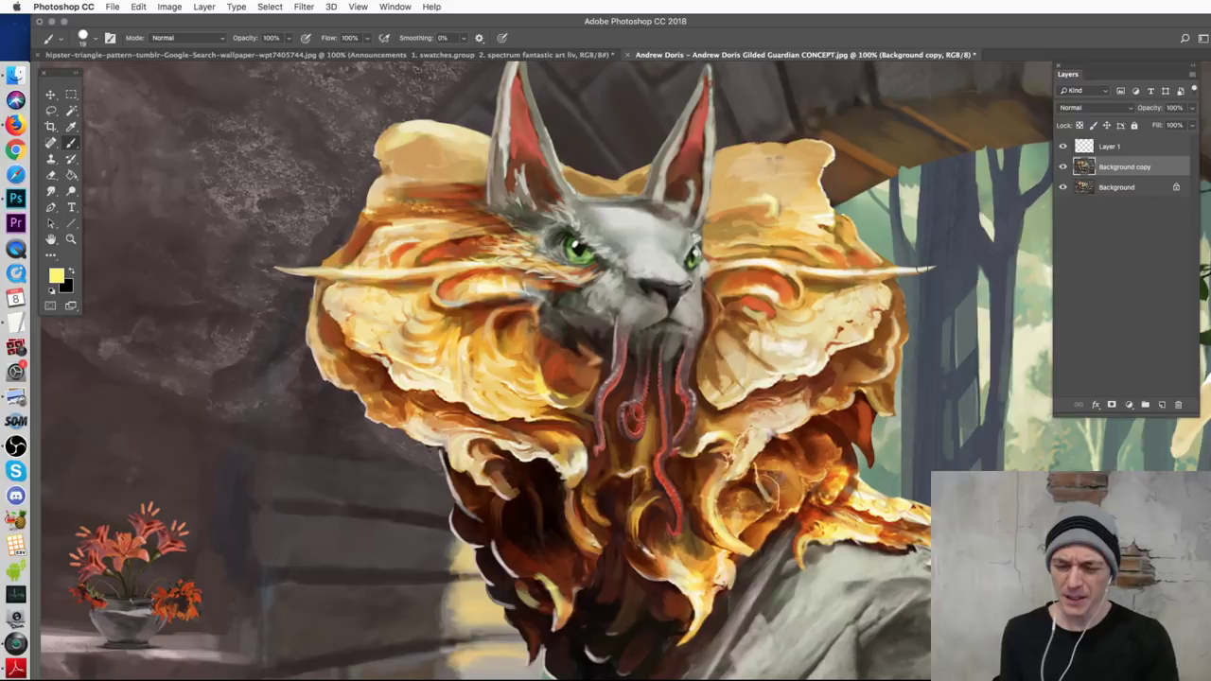
pyautogui.press('super+minus')
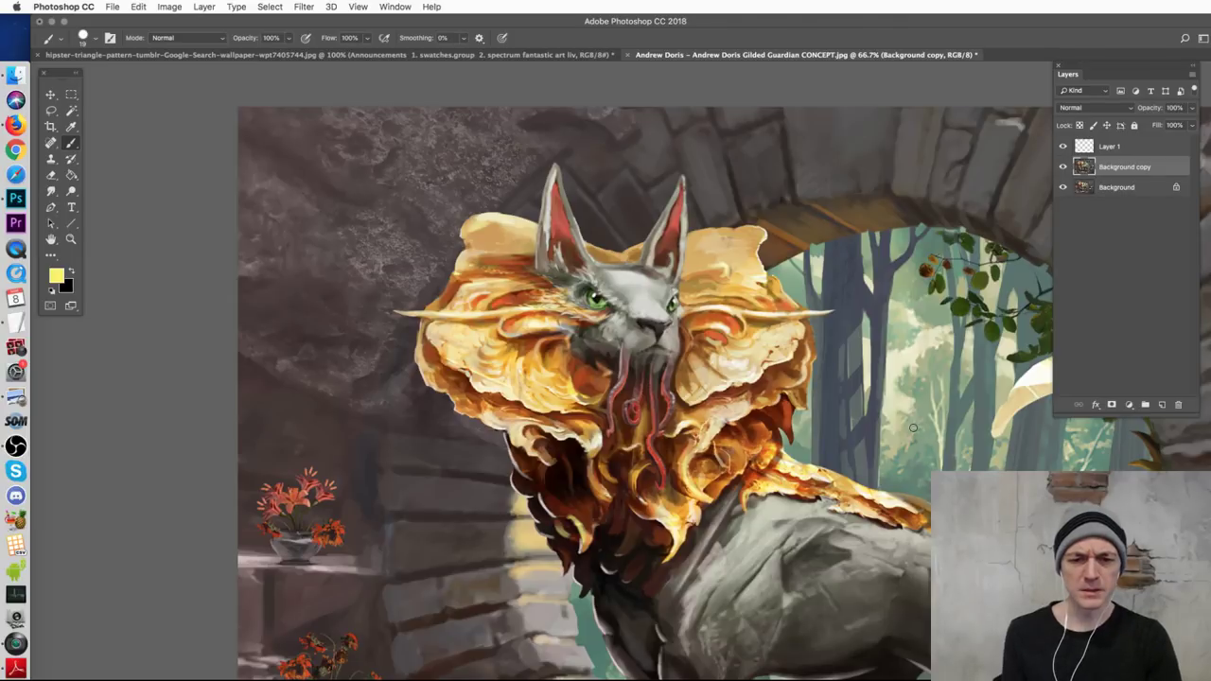
pyautogui.moveTo(715, 412); pyautogui.dragTo(640, 307)
pyautogui.scroll(5, 640, 307)
pyautogui.hscroll(-5, 639, 306)
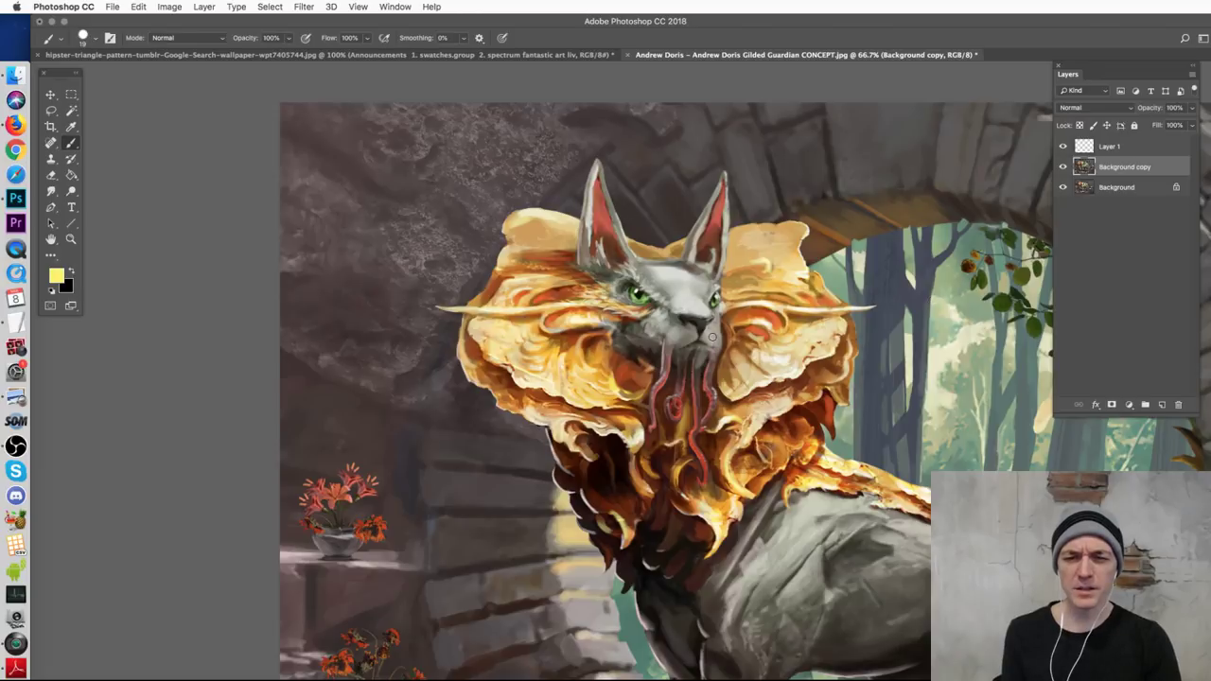
pyautogui.moveTo(727, 305); pyautogui.dragTo(881, 276)
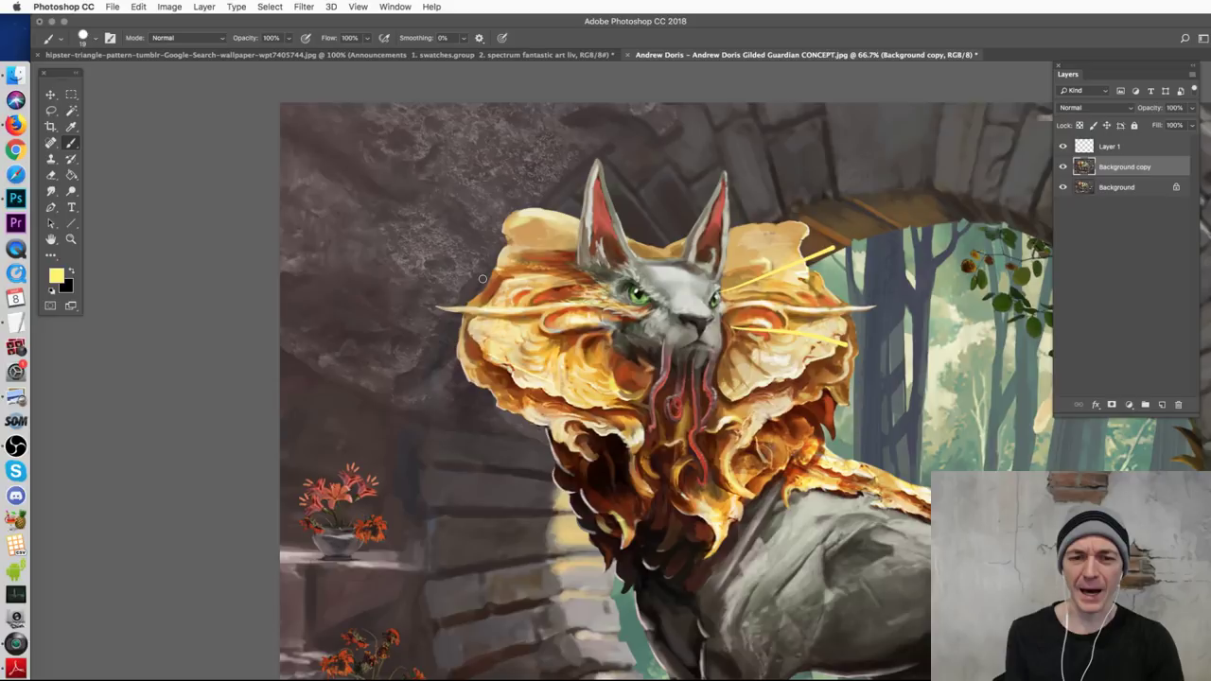
pyautogui.moveTo(462, 260); pyautogui.dragTo(588, 289)
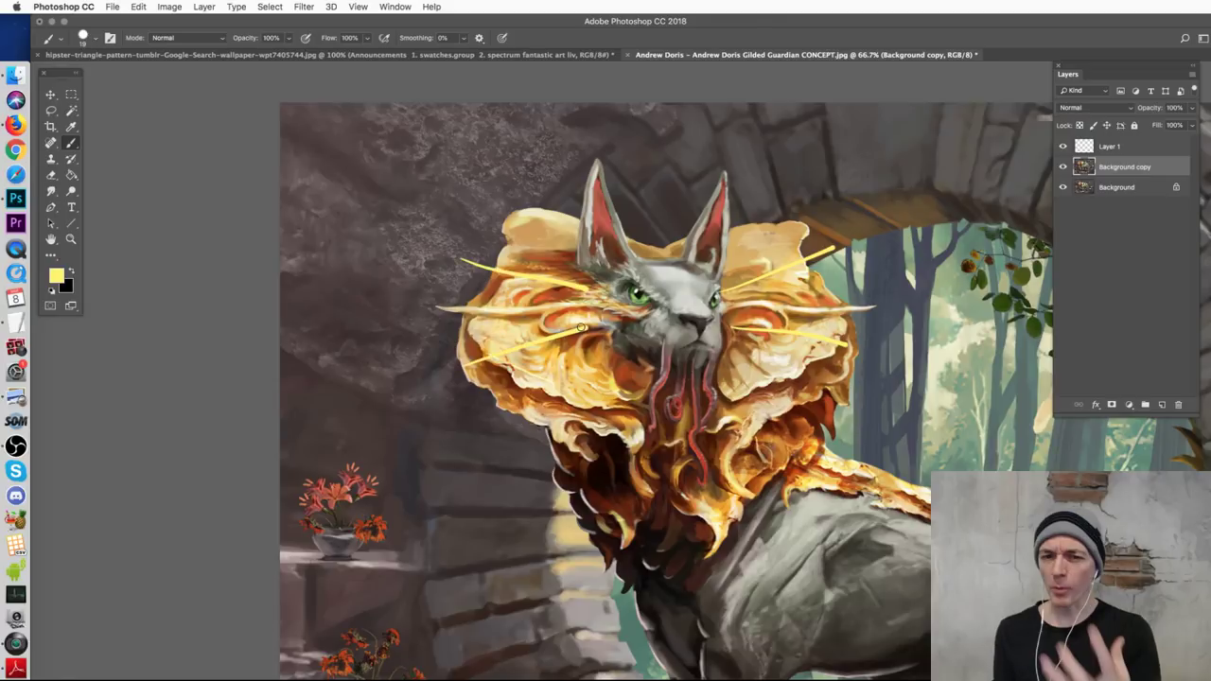
pyautogui.moveTo(465, 364); pyautogui.dragTo(585, 327)
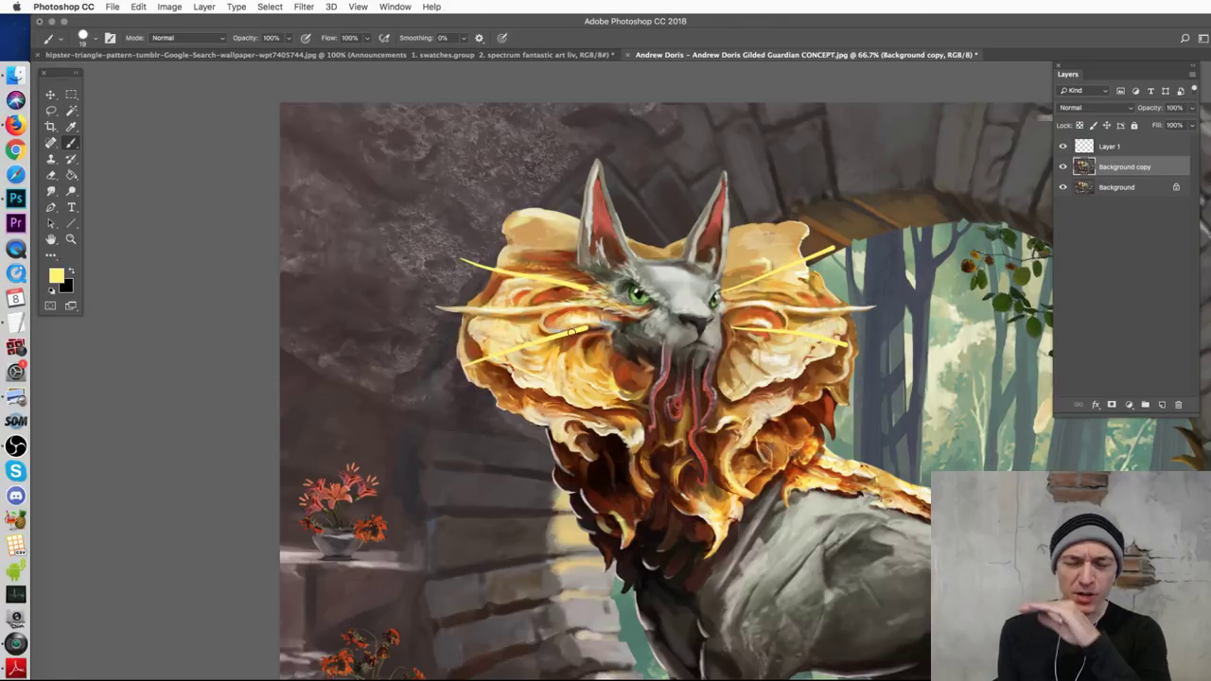
pyautogui.press('super+alt+z')
pyautogui.press('super+alt+z')
pyautogui.press('super+alt+z')
pyautogui.press('super+alt+z')
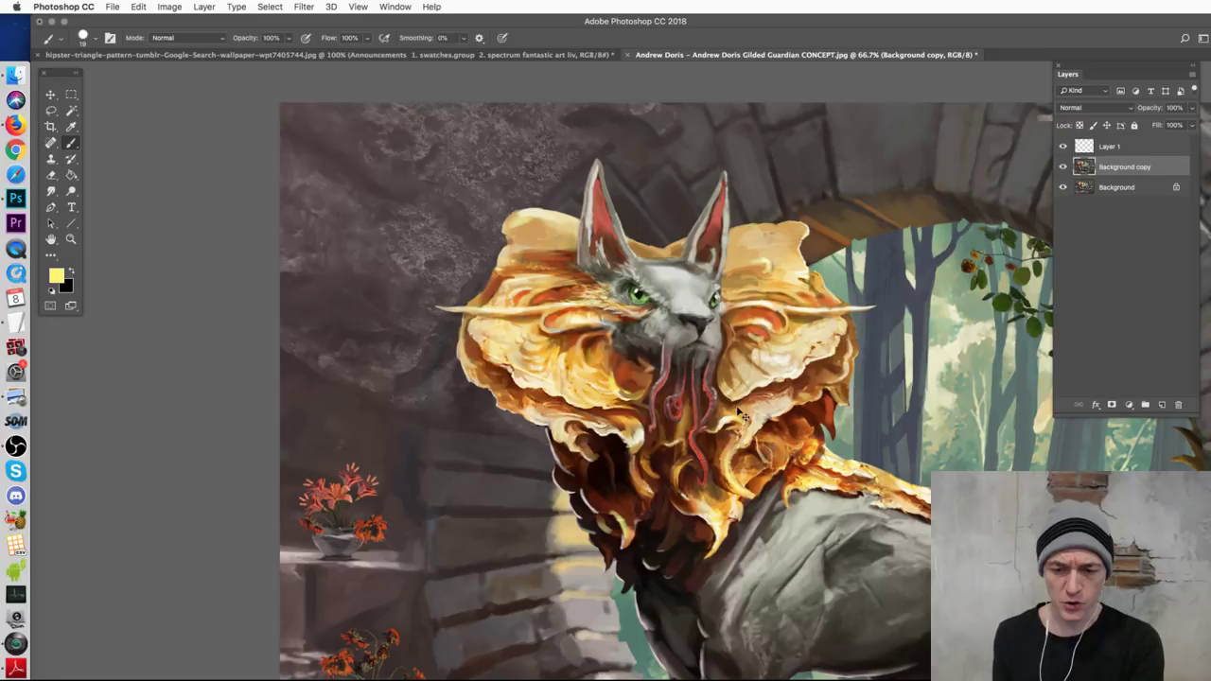
# - Circle the yellow flowers at the base of the vase near the skulls, and undo the circle
pyautogui.press('super+minus')
pyautogui.press('super+minus')
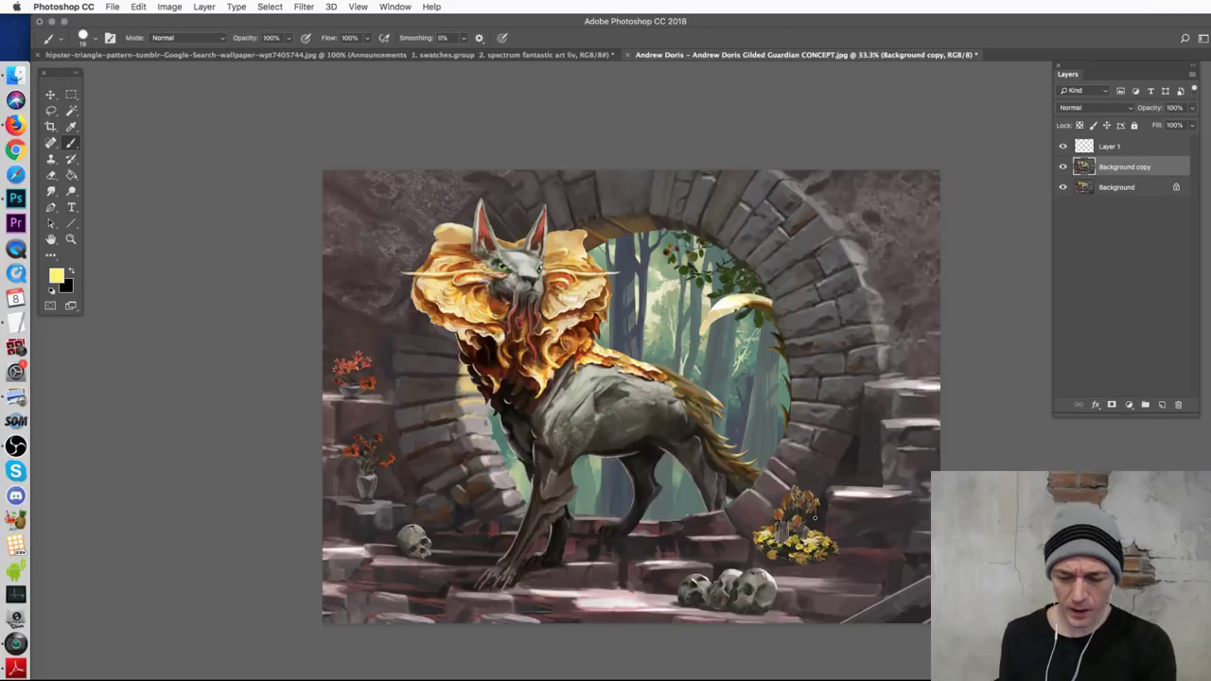
pyautogui.press('super+plus')
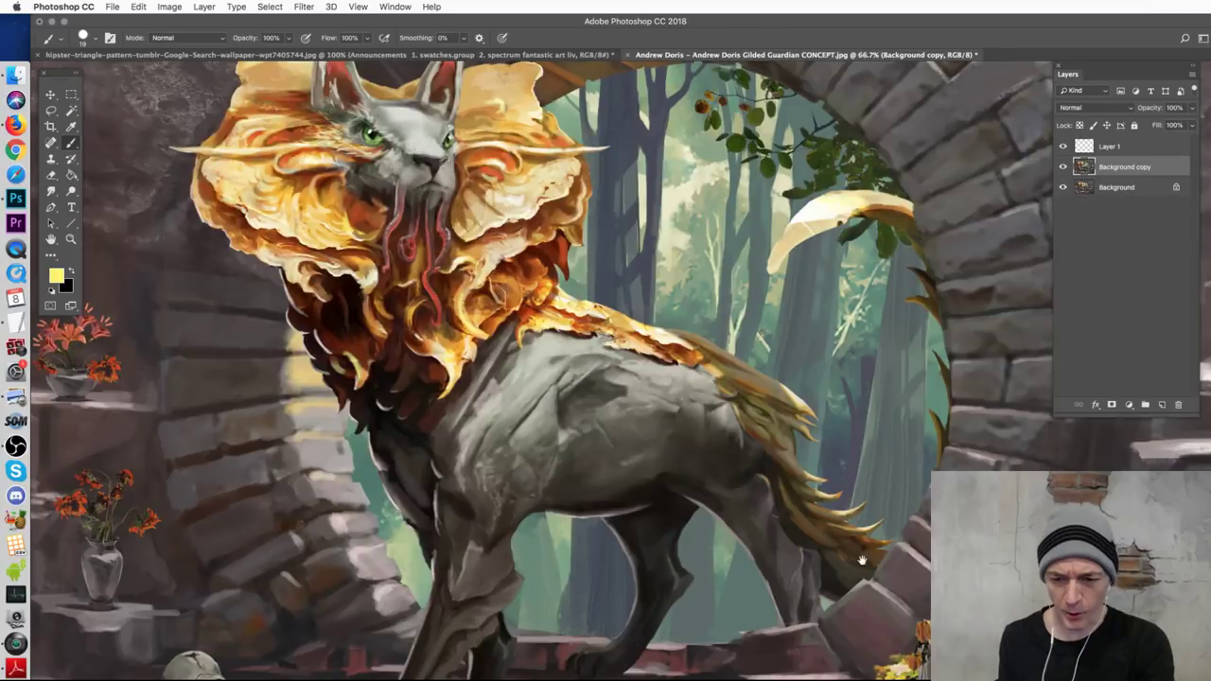
pyautogui.moveTo(861, 560); pyautogui.dragTo(701, 400)
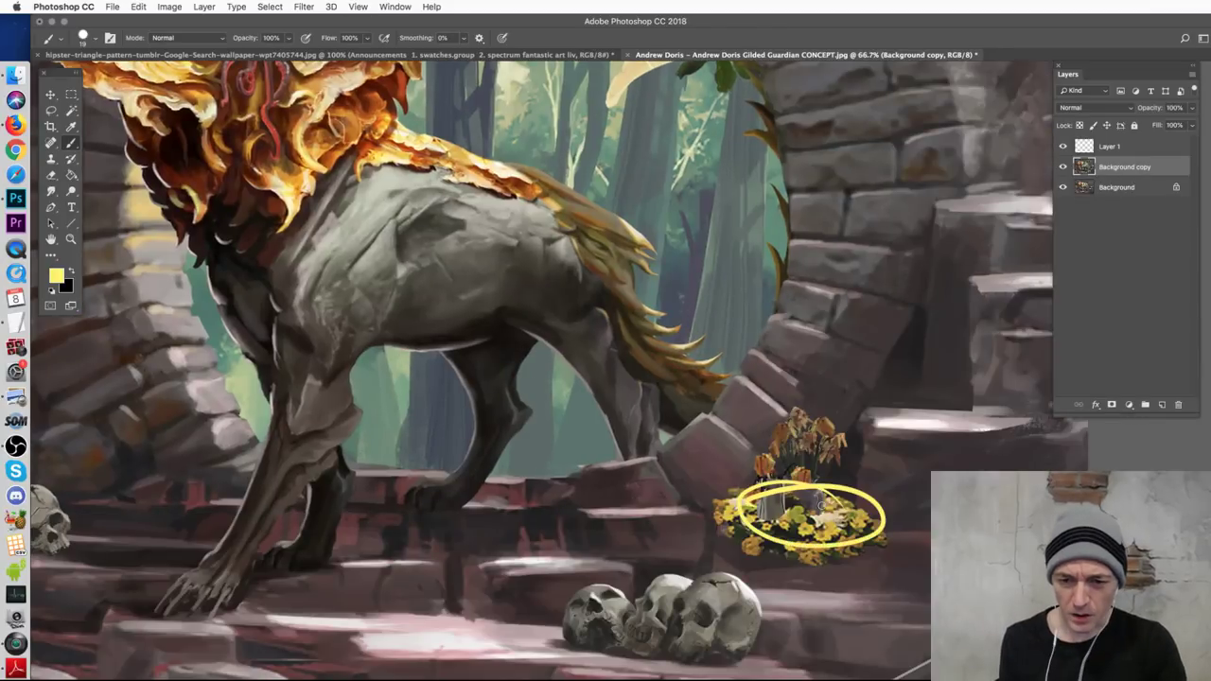
pyautogui.press('super+z')
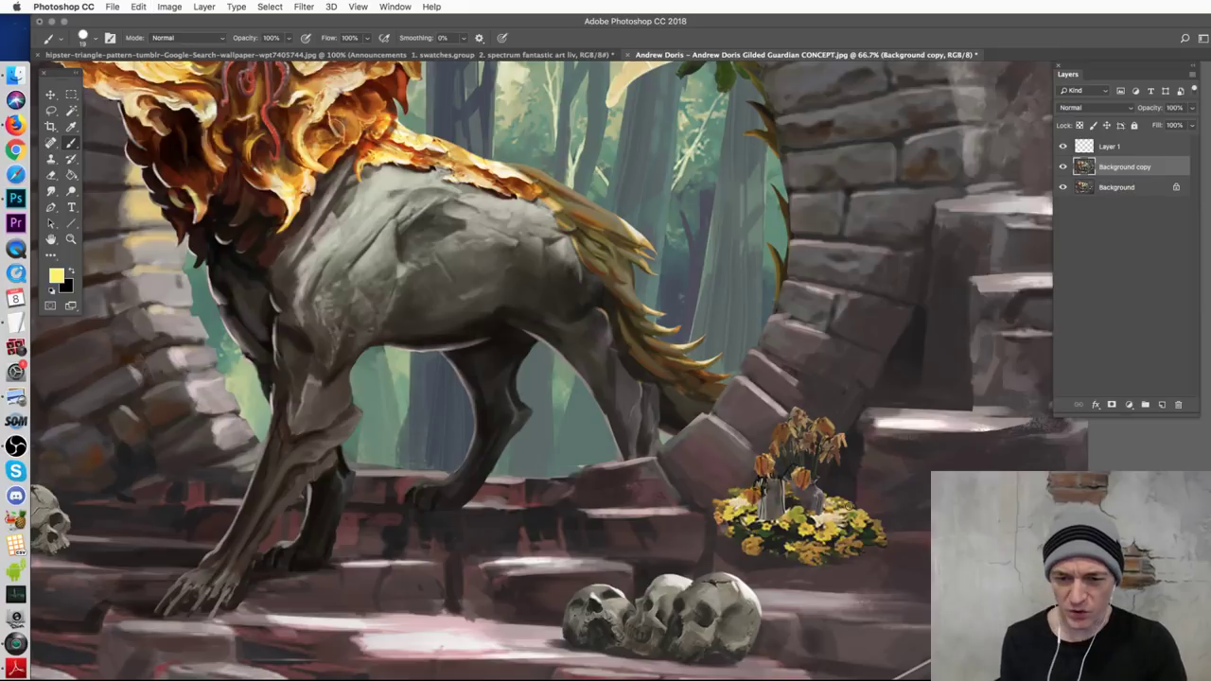
# - Draw another yellow ring over the flower bed beneath the wilted orange flowers, and undo it
pyautogui.moveTo(799, 497); pyautogui.dragTo(804, 501)
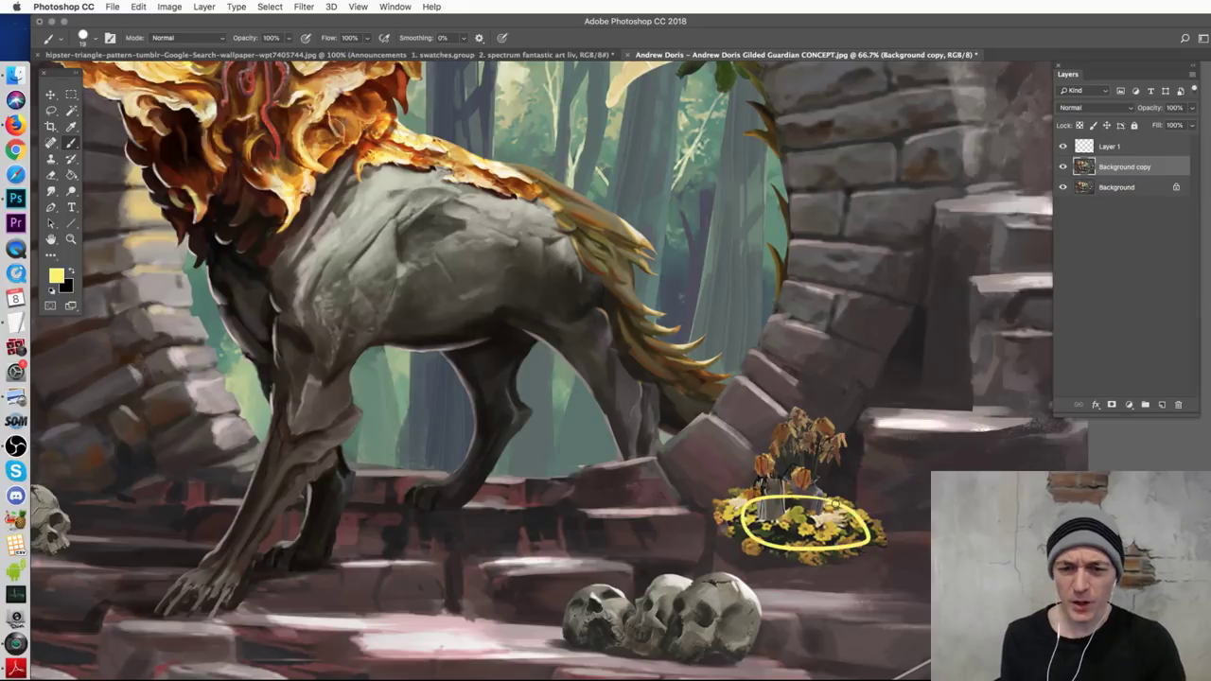
pyautogui.press('super+z')
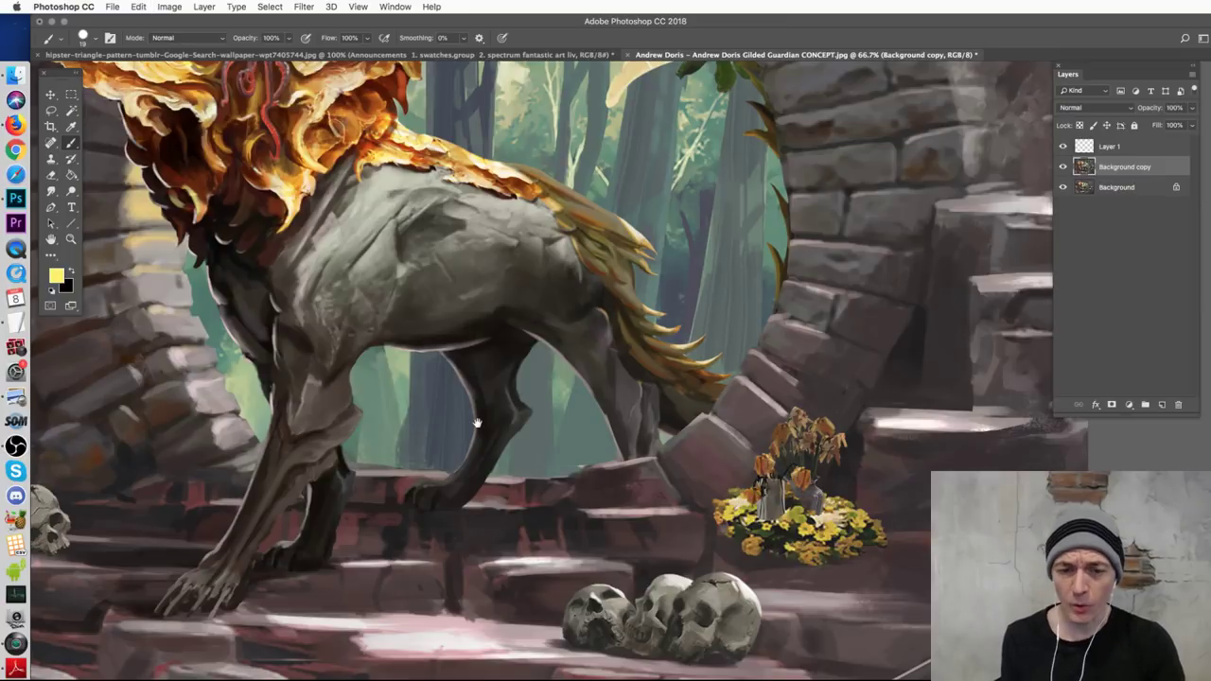
# - Mark spots across the ledges, skulls and foreground steps on both sides of the creature with small yellow circles
pyautogui.hscroll(-10, 522, 378)
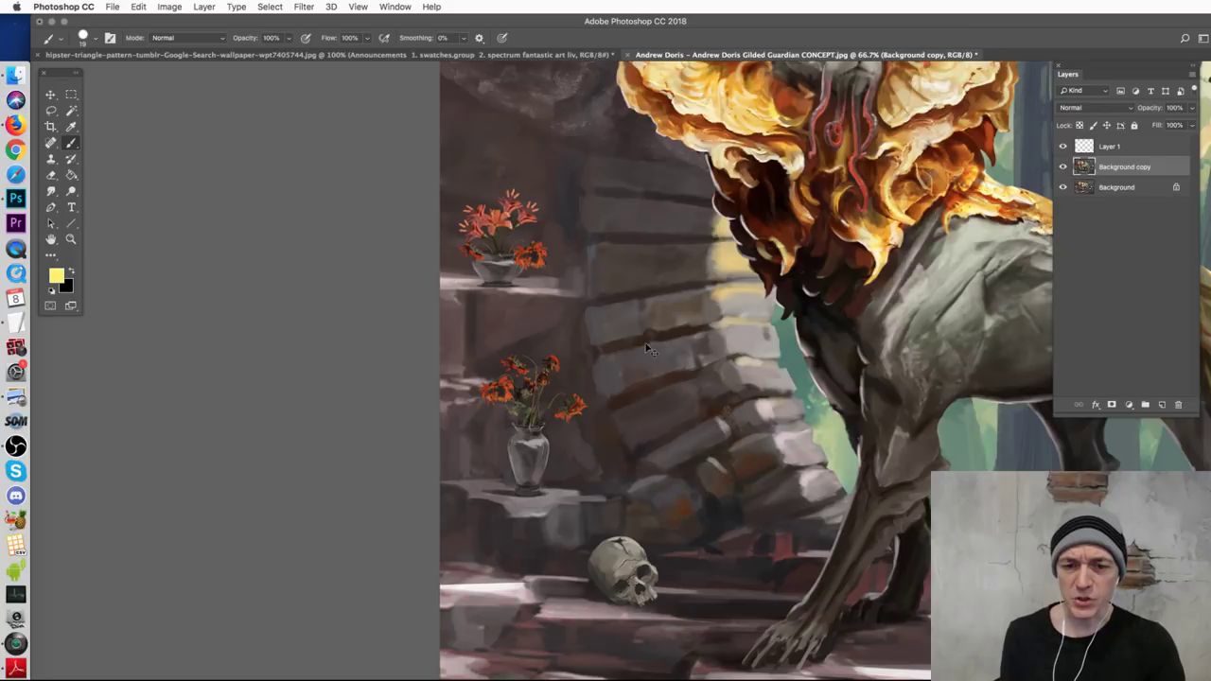
pyautogui.press('super+minus')
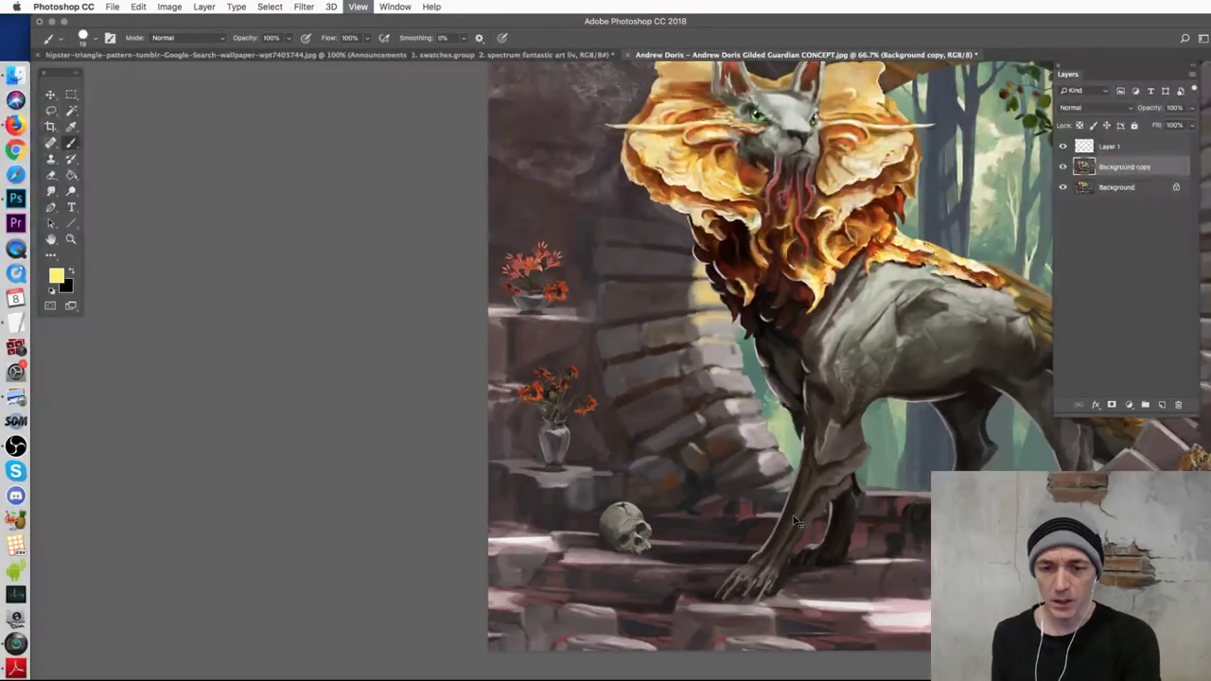
pyautogui.press('super+minus')
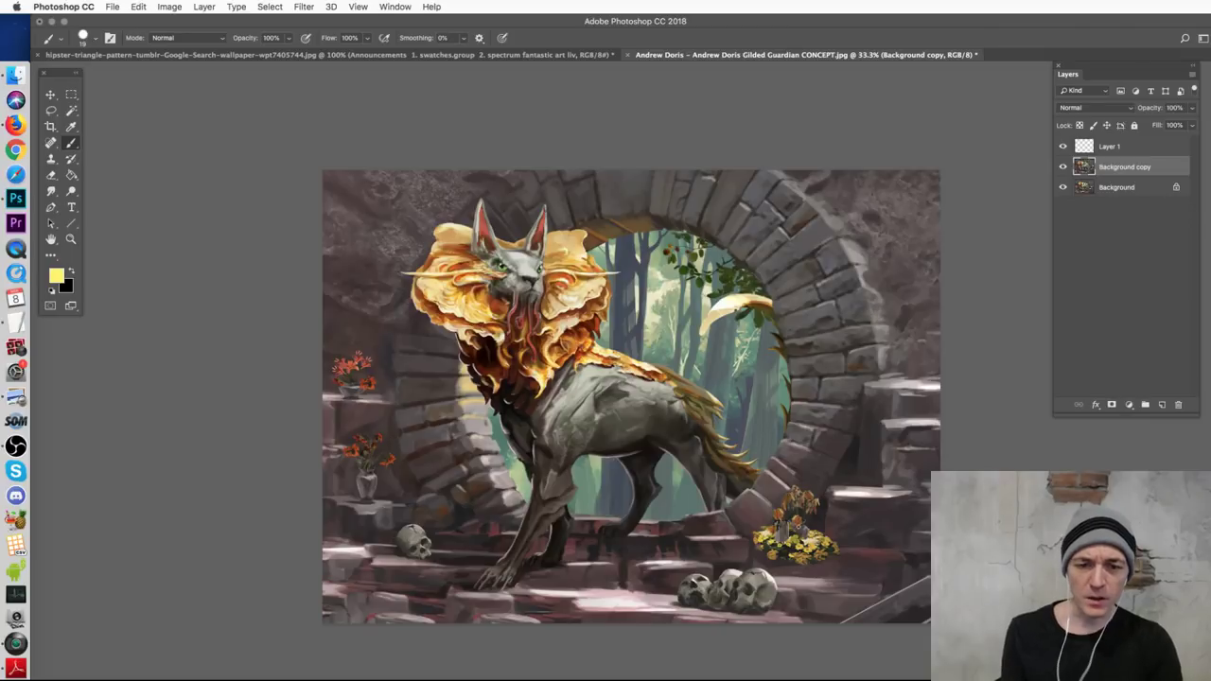
pyautogui.moveTo(840, 483)
pyautogui.mouseDown()
pyautogui.moveTo(863, 482)
pyautogui.moveTo(816, 584)
pyautogui.moveTo(832, 536)
pyautogui.moveTo(727, 568)
pyautogui.moveTo(666, 553)
pyautogui.mouseUp()
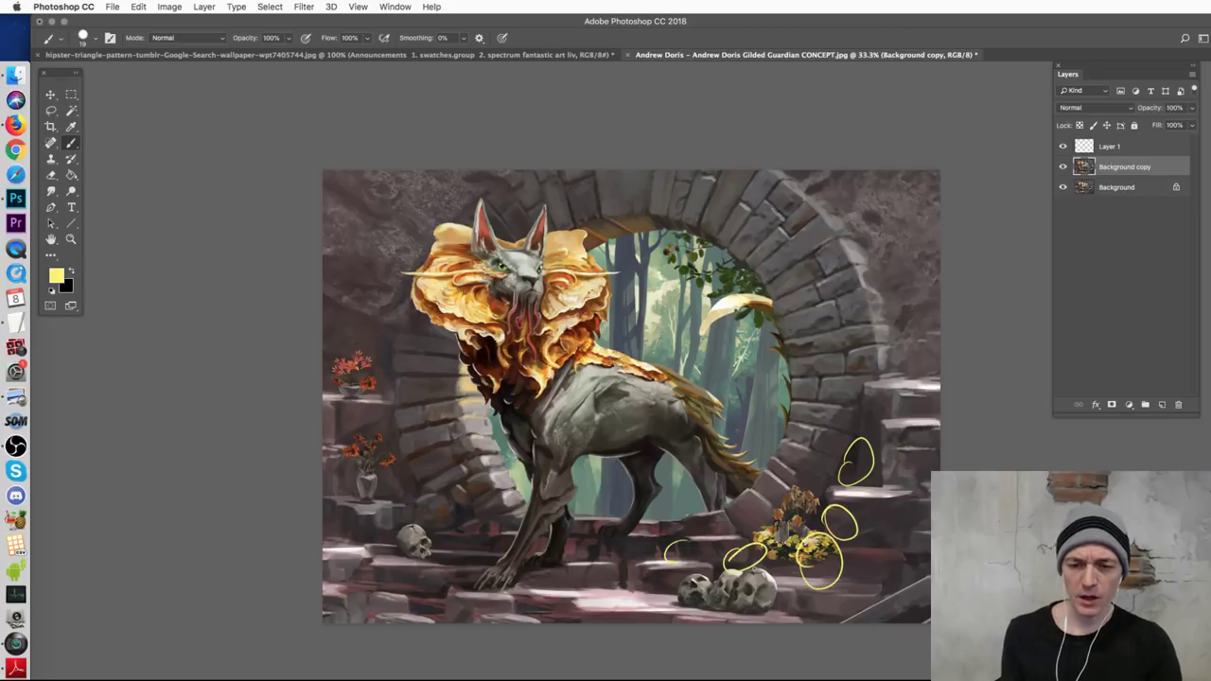
pyautogui.moveTo(876, 558)
pyautogui.mouseDown()
pyautogui.moveTo(903, 579)
pyautogui.moveTo(919, 549)
pyautogui.mouseUp()
pyautogui.moveTo(378, 501)
pyautogui.mouseDown()
pyautogui.moveTo(355, 478)
pyautogui.moveTo(405, 486)
pyautogui.mouseUp()
pyautogui.moveTo(368, 520)
pyautogui.mouseDown()
pyautogui.moveTo(343, 547)
pyautogui.moveTo(361, 551)
pyautogui.mouseUp()
pyautogui.moveTo(433, 519)
pyautogui.mouseDown()
pyautogui.moveTo(454, 598)
pyautogui.moveTo(488, 592)
pyautogui.mouseUp()
pyautogui.moveTo(742, 579); pyautogui.dragTo(711, 605)
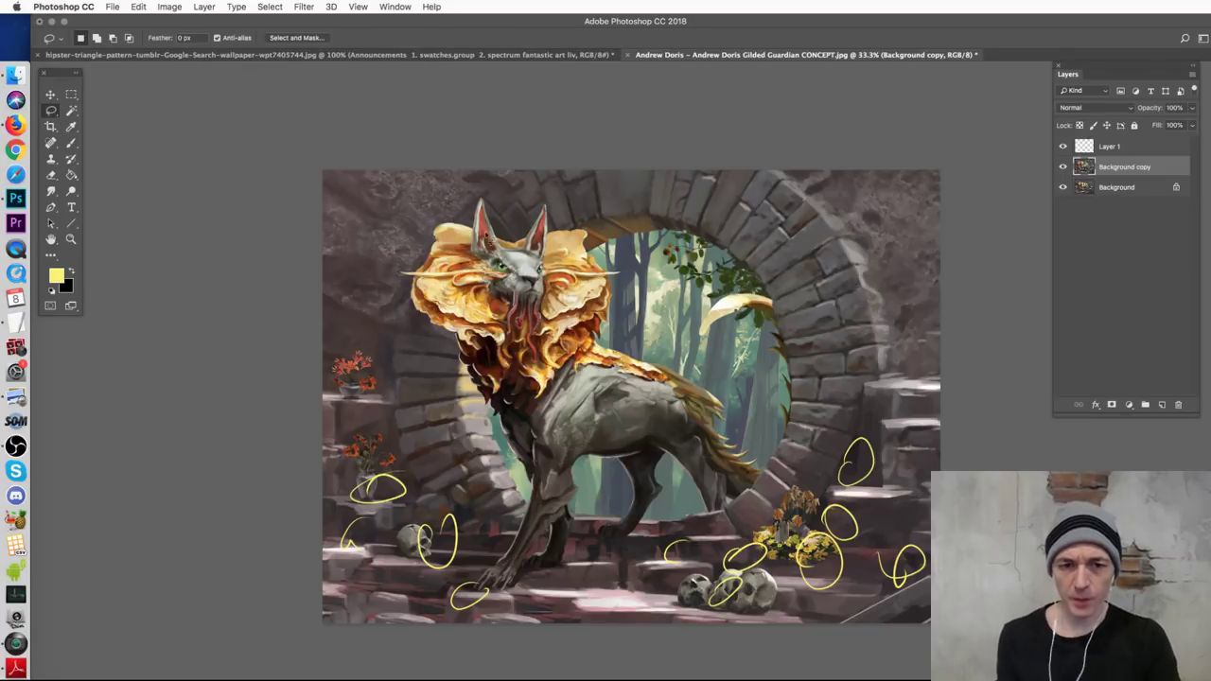
# - Select the upper and right-hand stone arch and wall behind the creature with the Quick Selection tool
pyautogui.press('w')
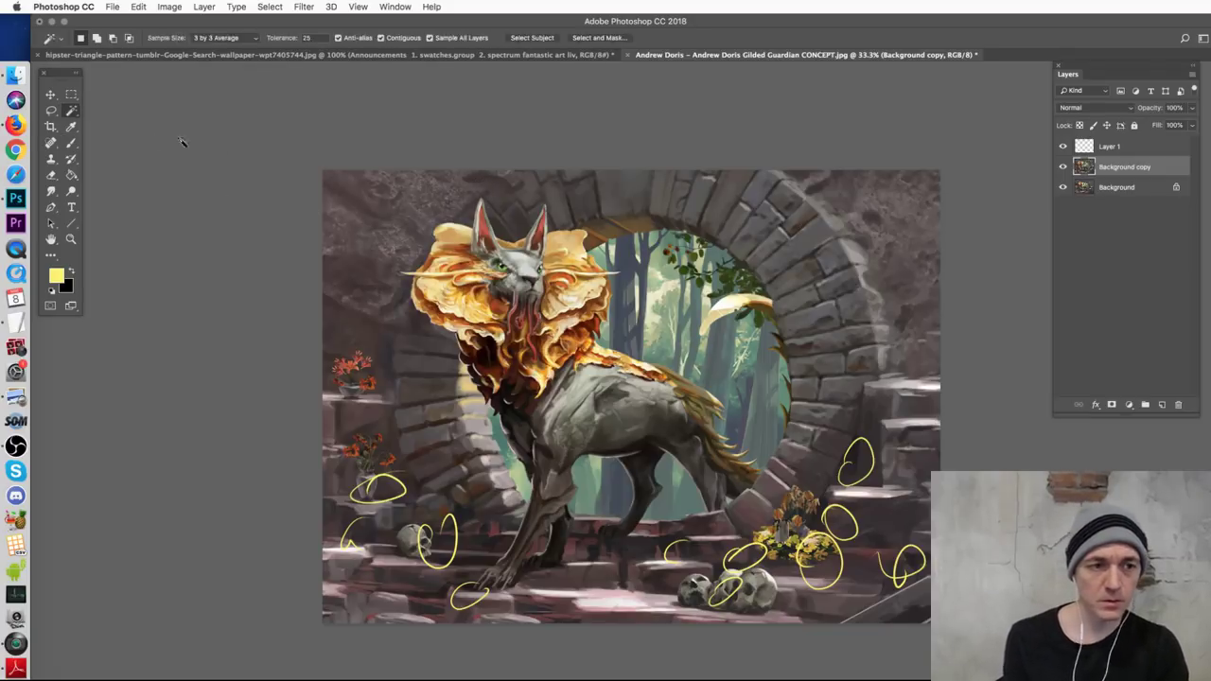
pyautogui.click(71, 110)
pyautogui.click(132, 110)
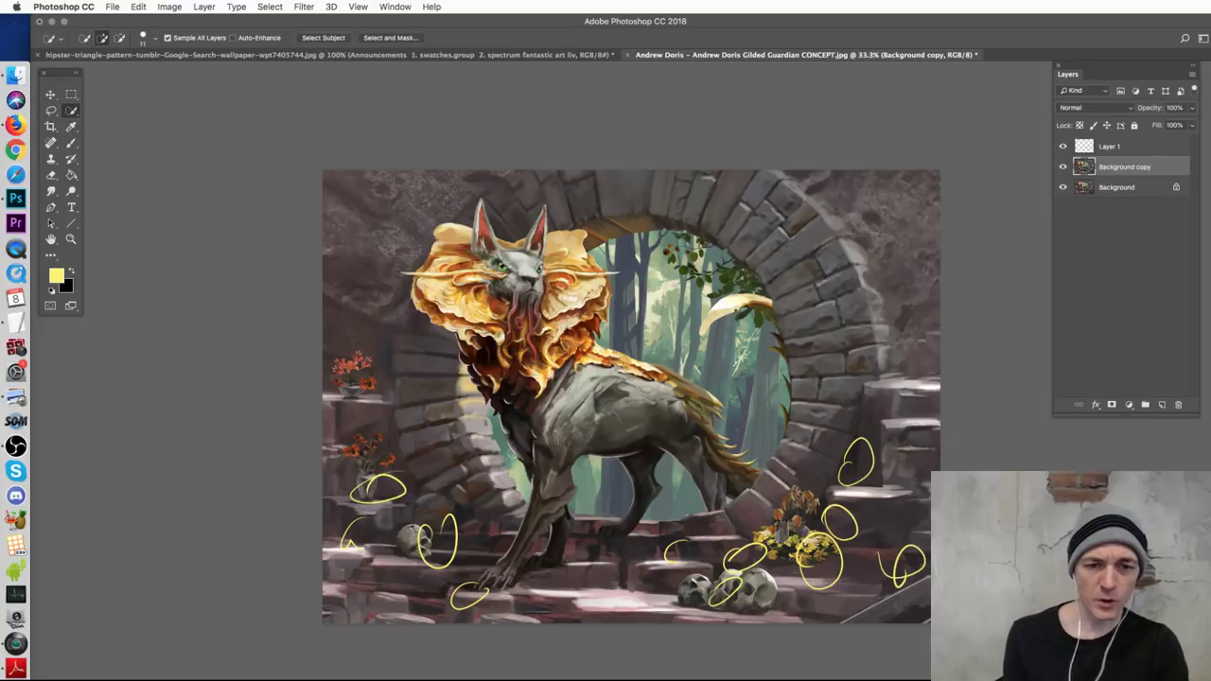
pyautogui.moveTo(484, 194)
pyautogui.mouseDown()
pyautogui.moveTo(822, 216)
pyautogui.moveTo(856, 378)
pyautogui.moveTo(906, 405)
pyautogui.moveTo(799, 483)
pyautogui.moveTo(789, 510)
pyautogui.mouseUp()
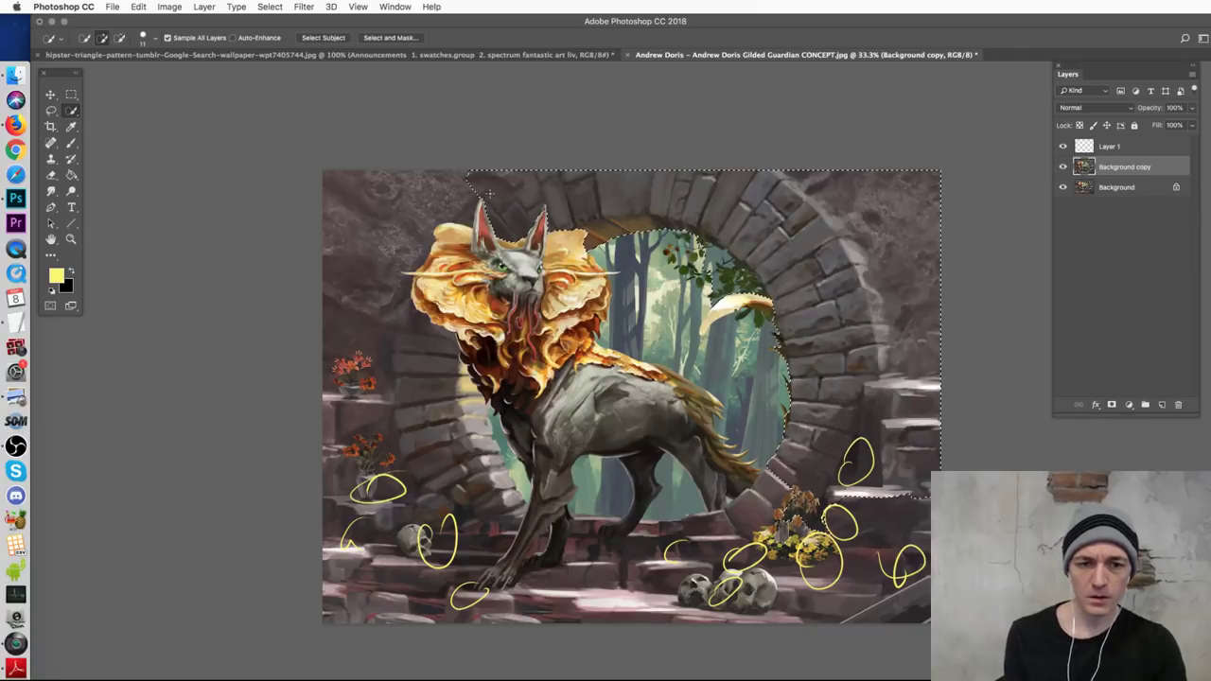
# - Hide the selection edges and darken the selected stone with Levels, lowering the output white level to about 165
pyautogui.press('super+h')
pyautogui.press('super+l')
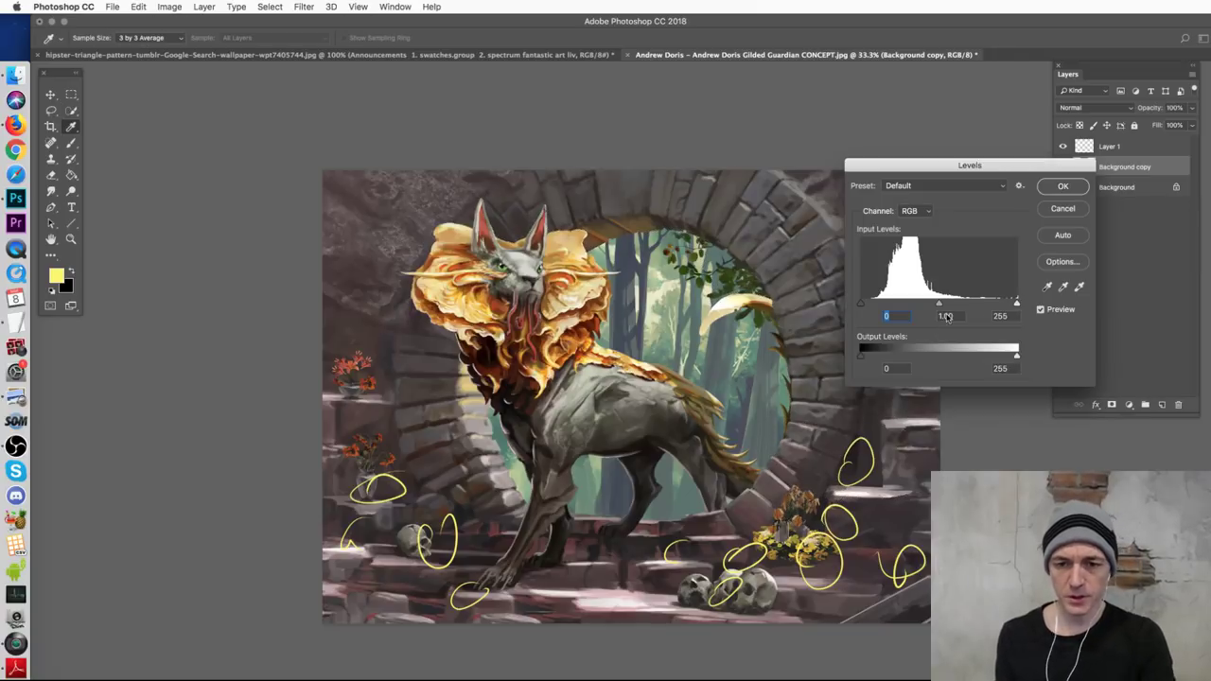
pyautogui.moveTo(1016, 357); pyautogui.dragTo(962, 357)
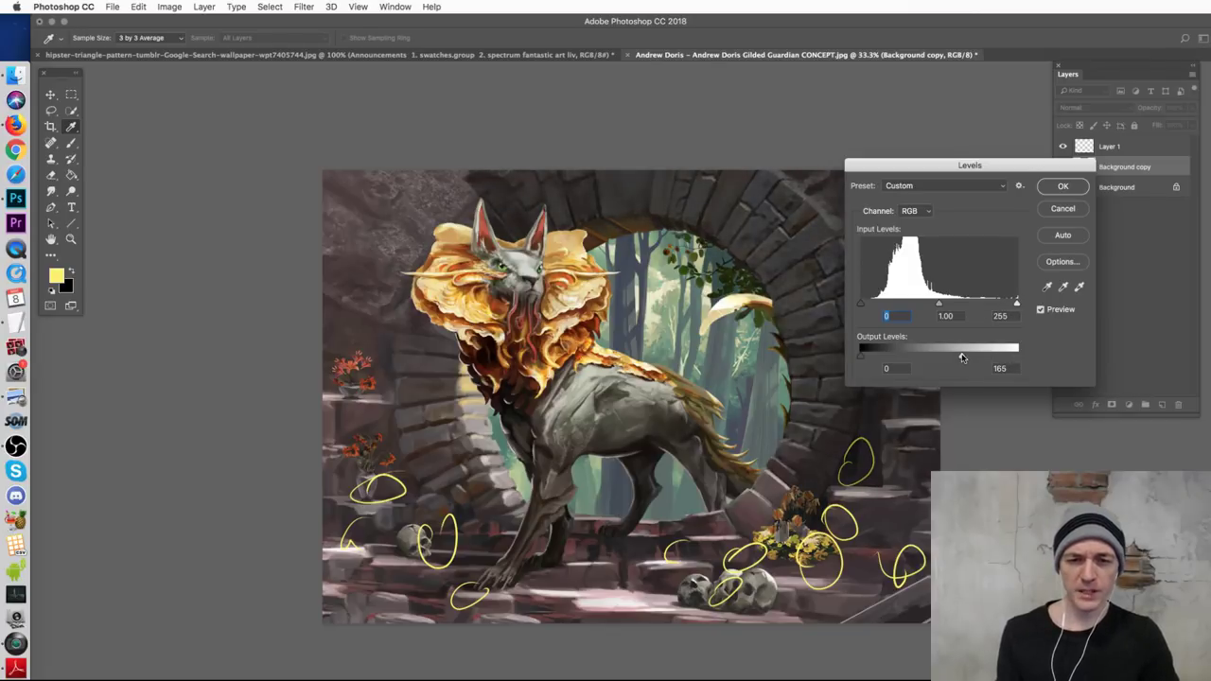
pyautogui.click(1060, 188)
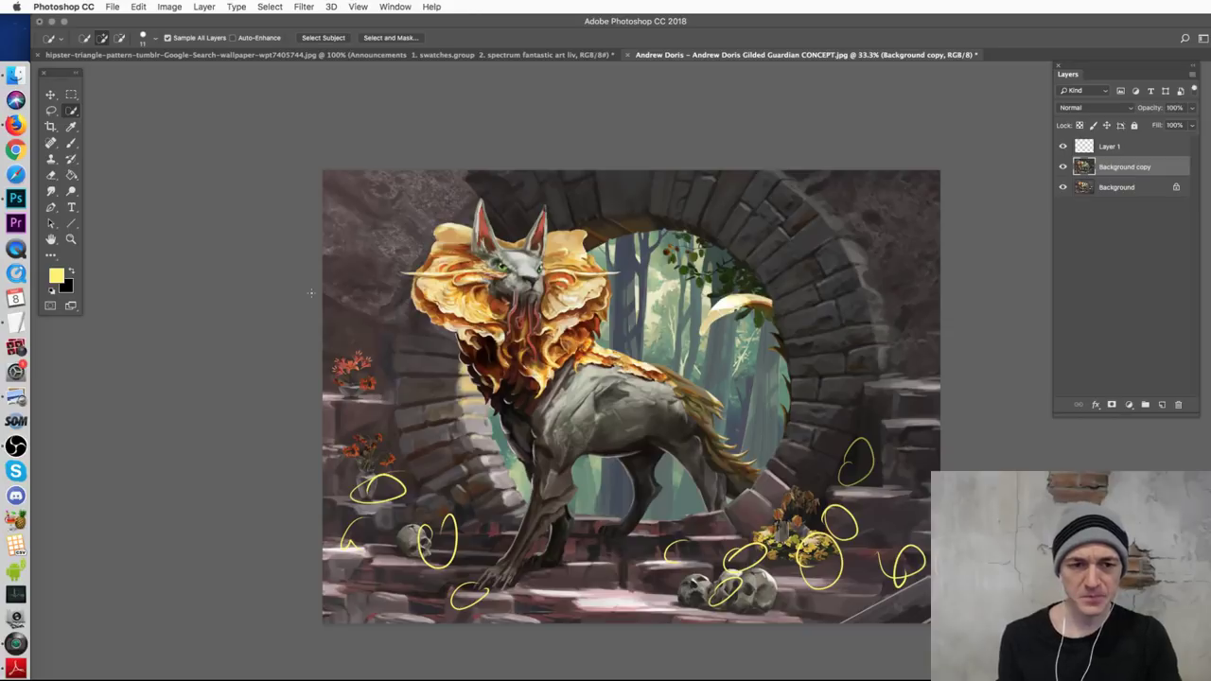
# - Quick-select the walls, arch and foreground steps around the creature, and try darkening them with a Levels midtone of 0.73
pyautogui.moveTo(310, 293)
pyautogui.mouseDown()
pyautogui.moveTo(422, 200)
pyautogui.moveTo(472, 376)
pyautogui.moveTo(377, 479)
pyautogui.moveTo(463, 545)
pyautogui.moveTo(530, 565)
pyautogui.moveTo(615, 530)
pyautogui.moveTo(814, 577)
pyautogui.moveTo(903, 579)
pyautogui.mouseUp()
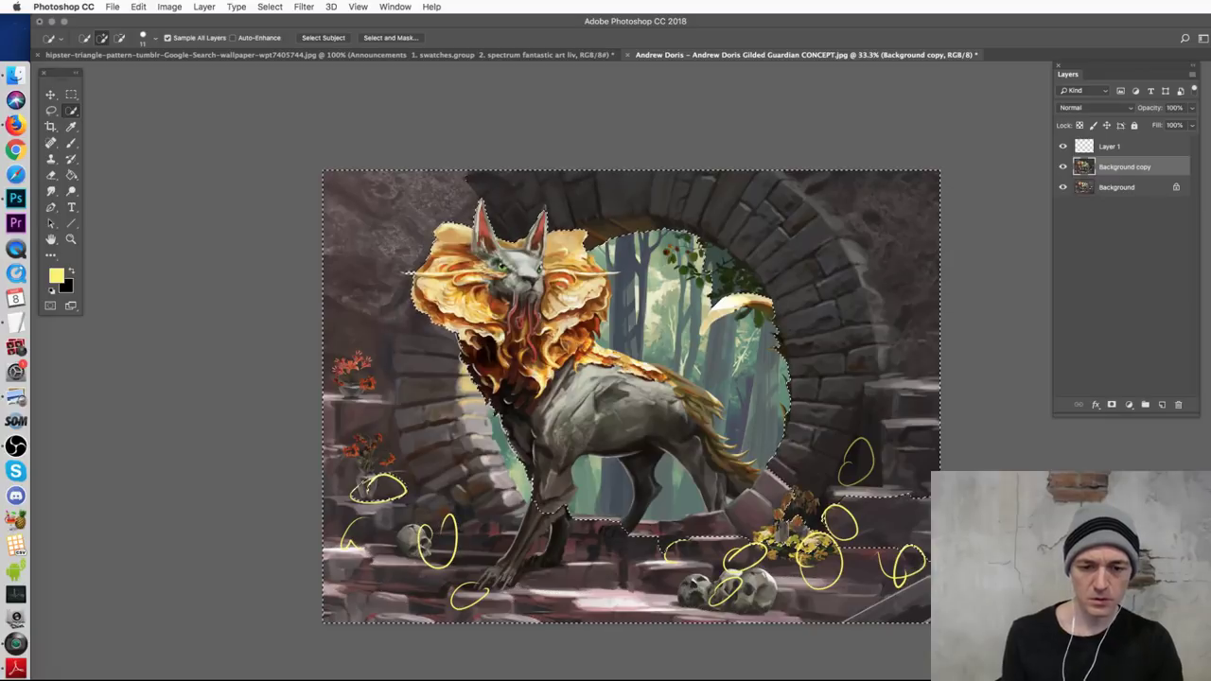
pyautogui.hotkey('ctrl', 'l')
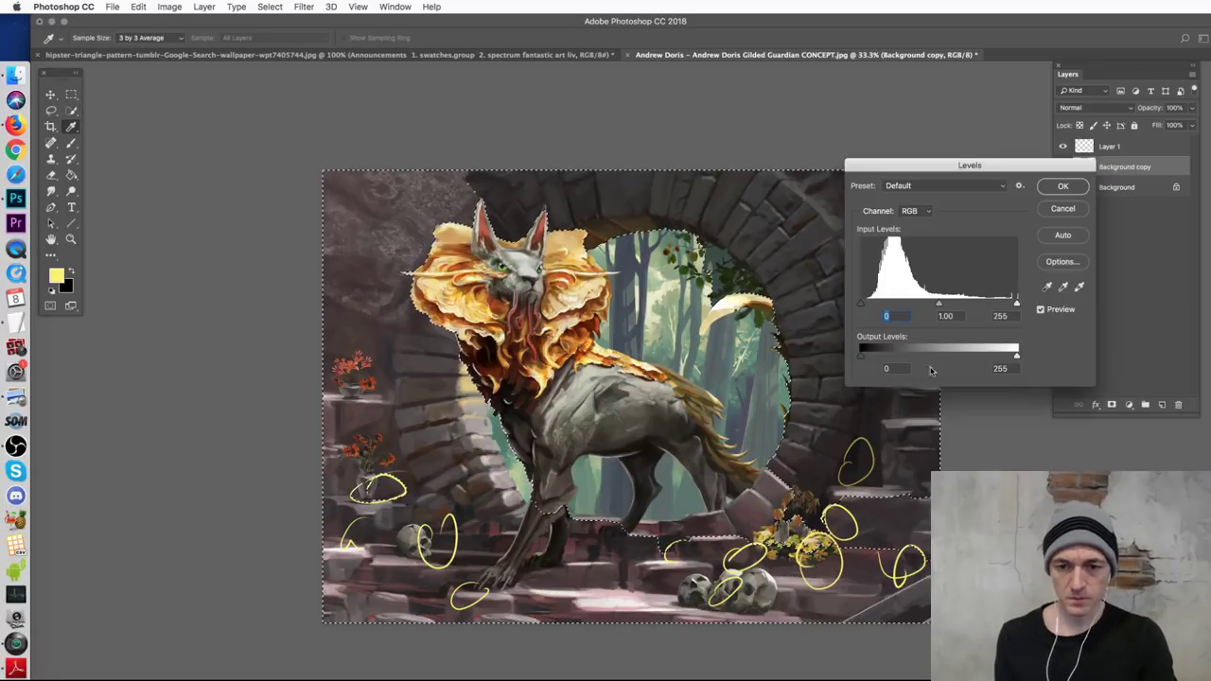
pyautogui.moveTo(938, 303); pyautogui.dragTo(957, 308)
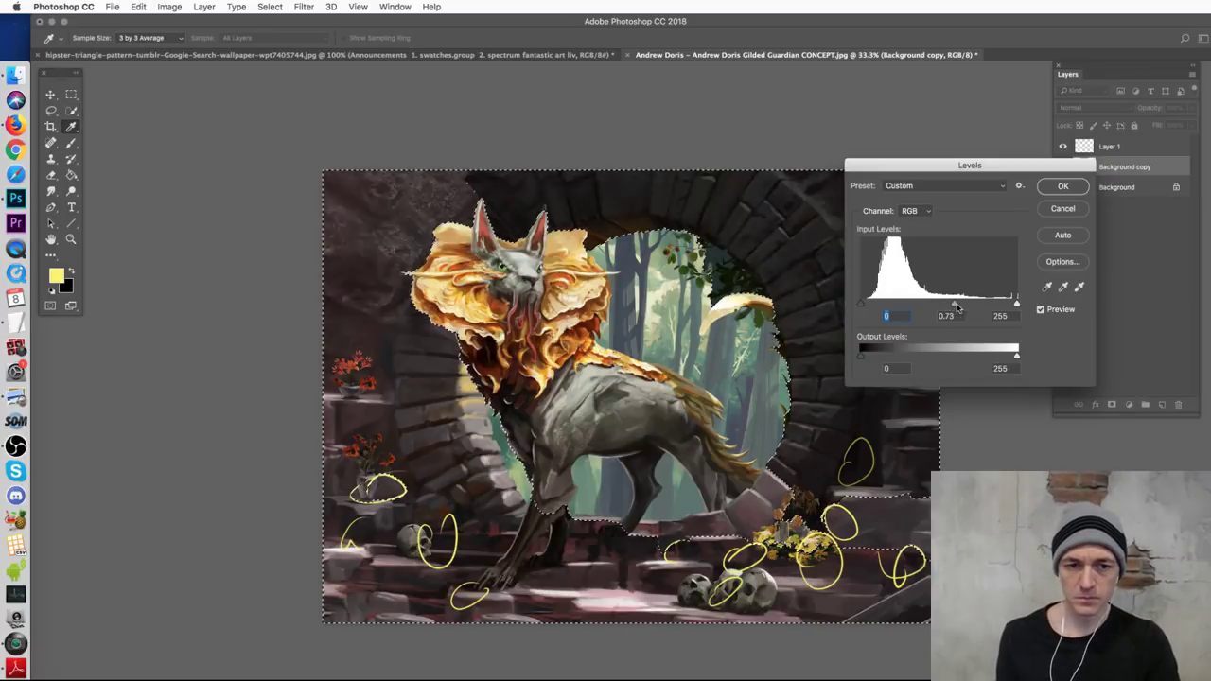
pyautogui.click(1057, 209)
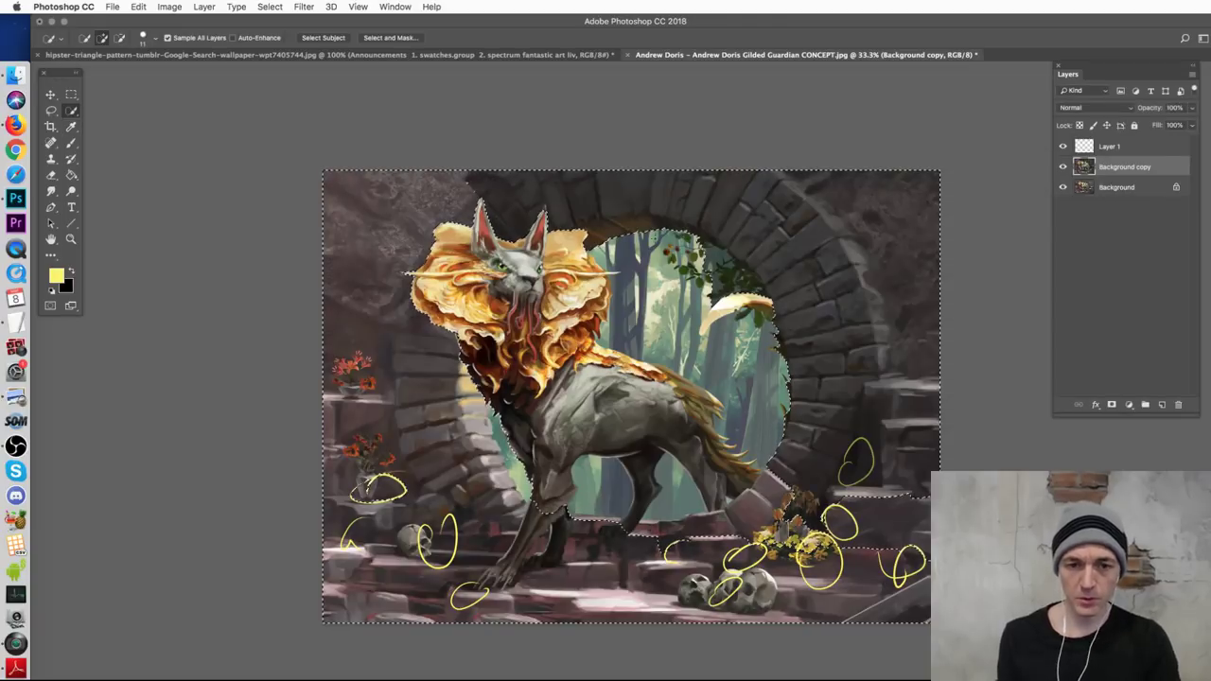
# - Subtract the already darkened arch and right wall from the selection, and darken the left wall and foreground by lowering the Levels midtone
pyautogui.moveTo(771, 239)
pyautogui.mouseDown()
pyautogui.moveTo(866, 277)
pyautogui.moveTo(775, 336)
pyautogui.moveTo(795, 515)
pyautogui.mouseUp()
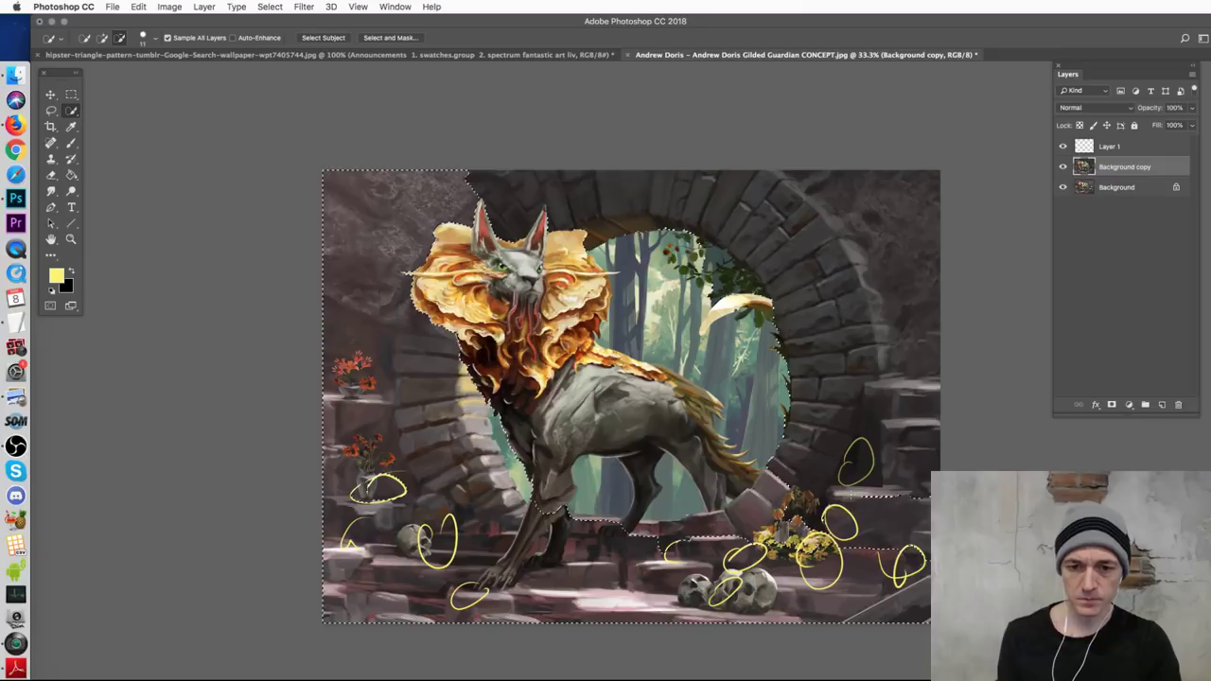
pyautogui.press('super+d')
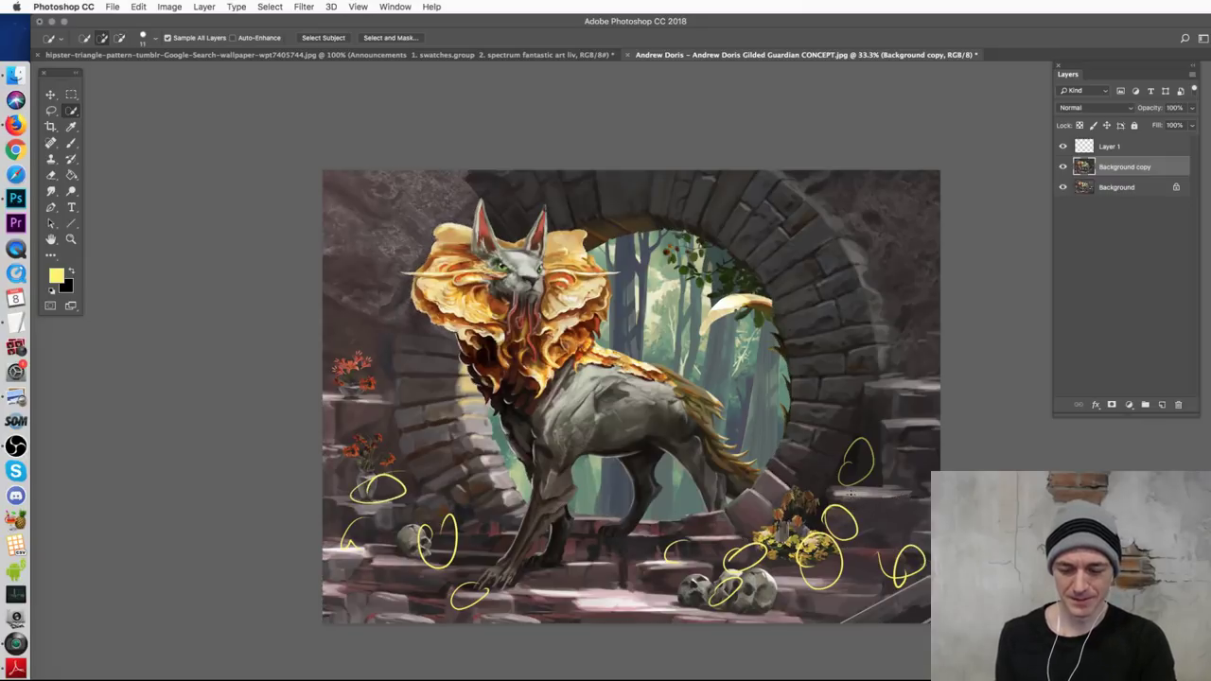
pyautogui.press('super+l')
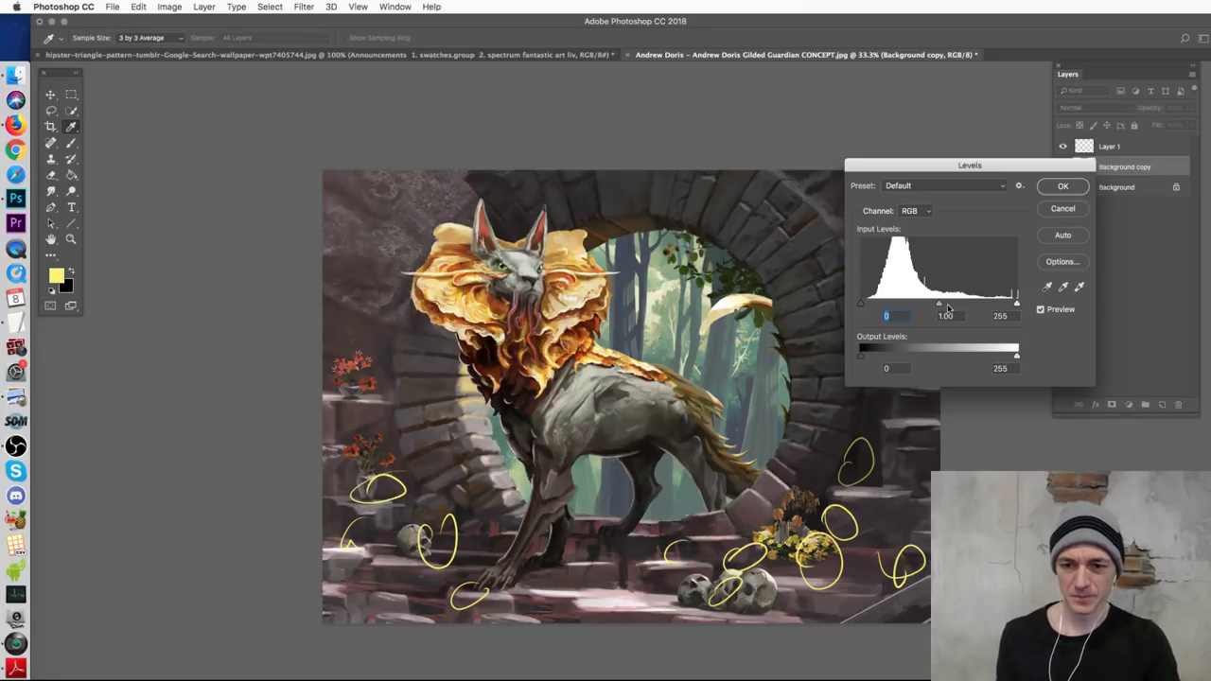
pyautogui.moveTo(940, 306)
pyautogui.mouseDown()
pyautogui.moveTo(920, 306)
pyautogui.moveTo(952, 313)
pyautogui.mouseUp()
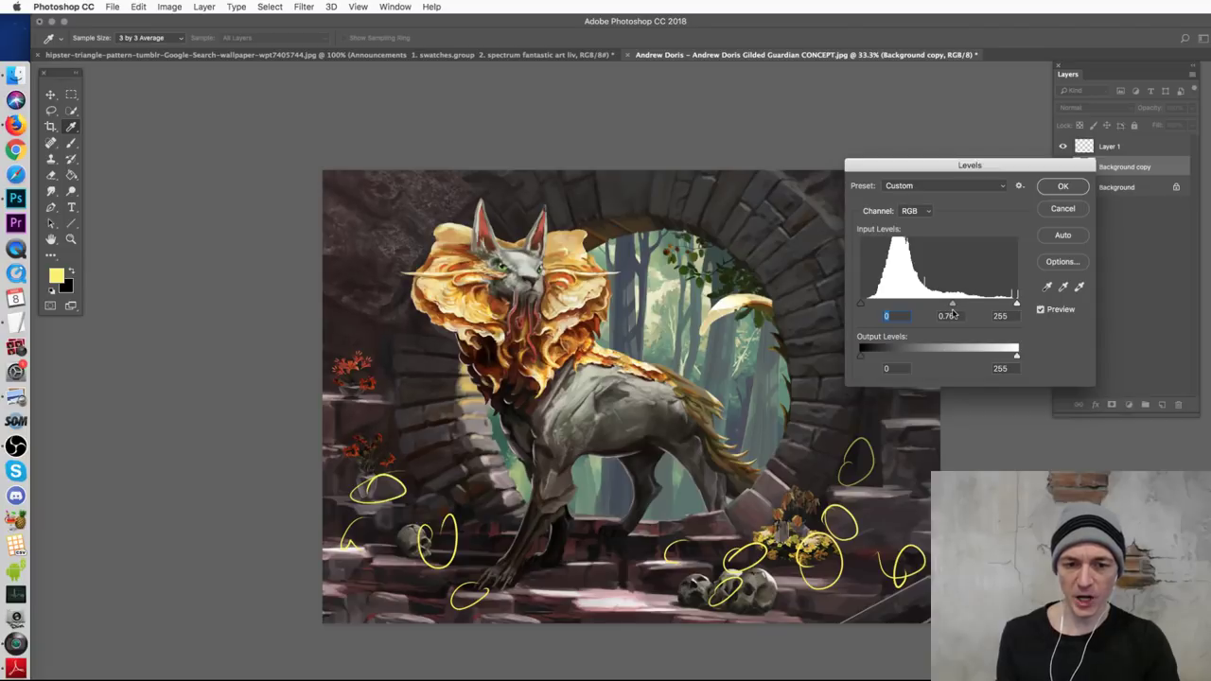
pyautogui.click(1062, 186)
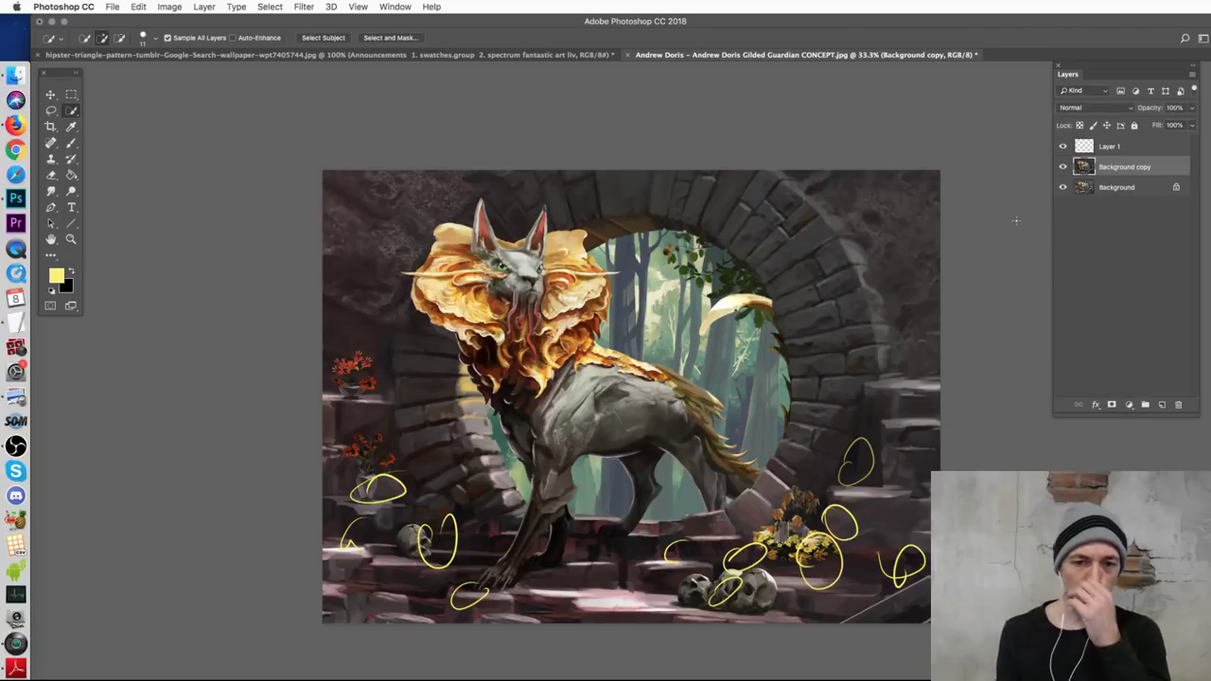
# - Compare the edited Background copy with the original painting beneath it, and with its state before the last Levels change
pyautogui.click(51, 110)
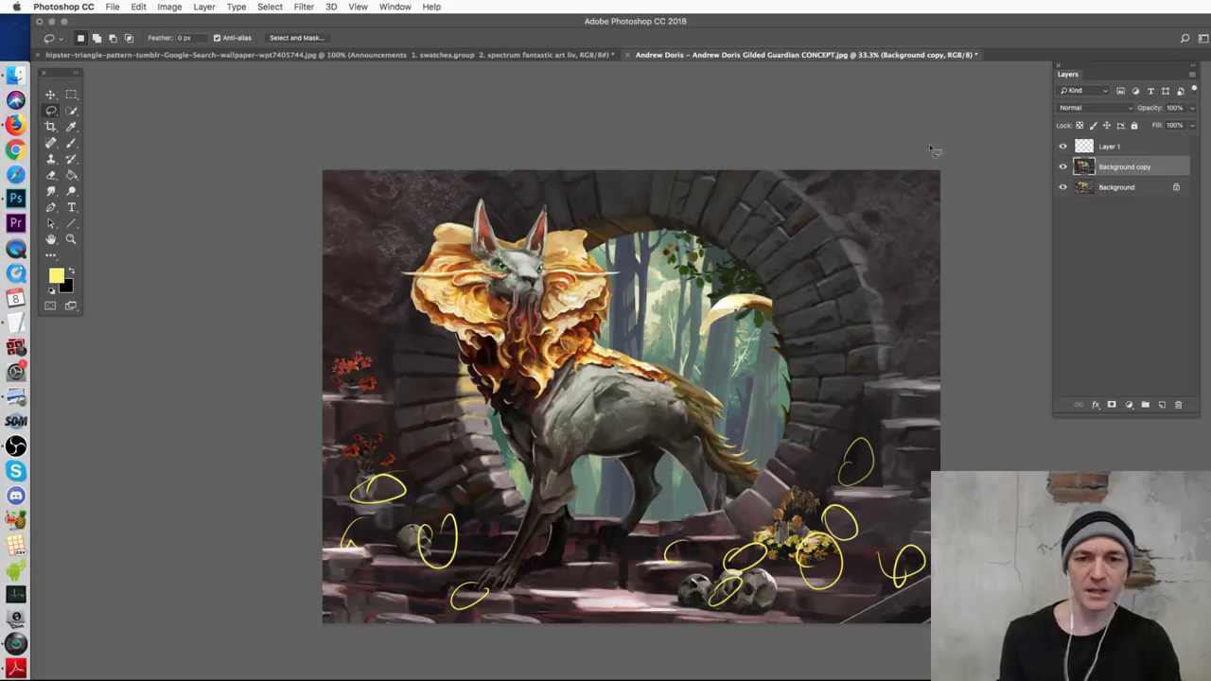
pyautogui.click(1063, 167)
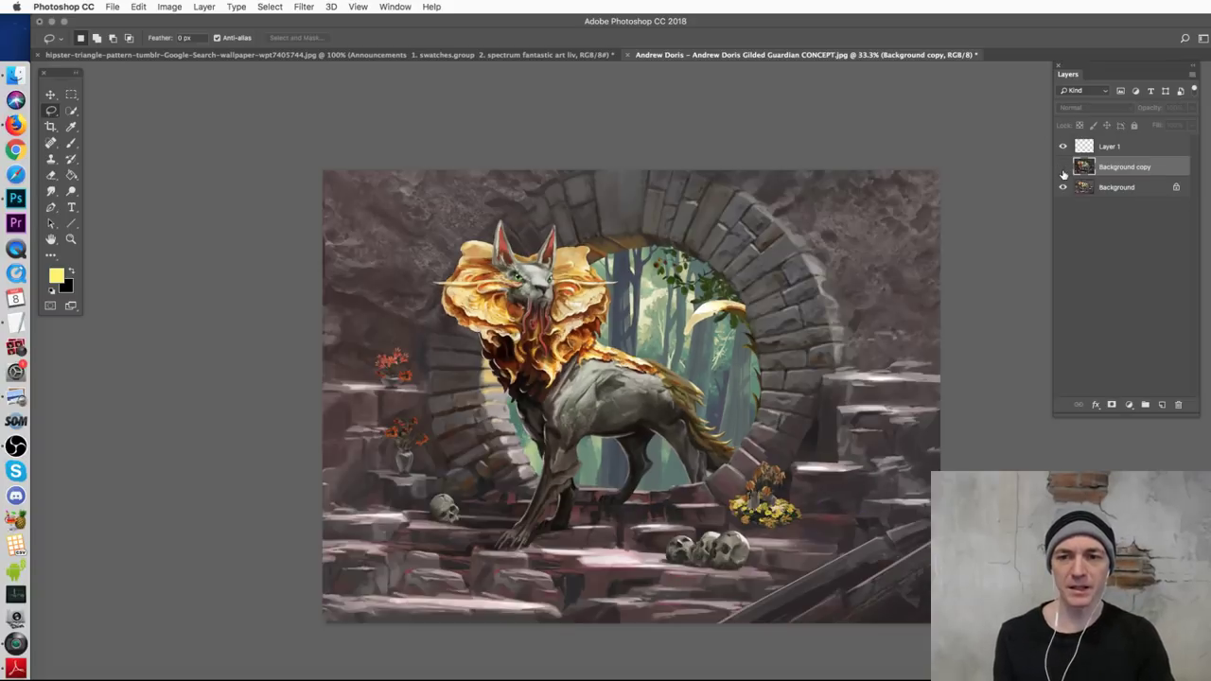
pyautogui.click(1063, 166)
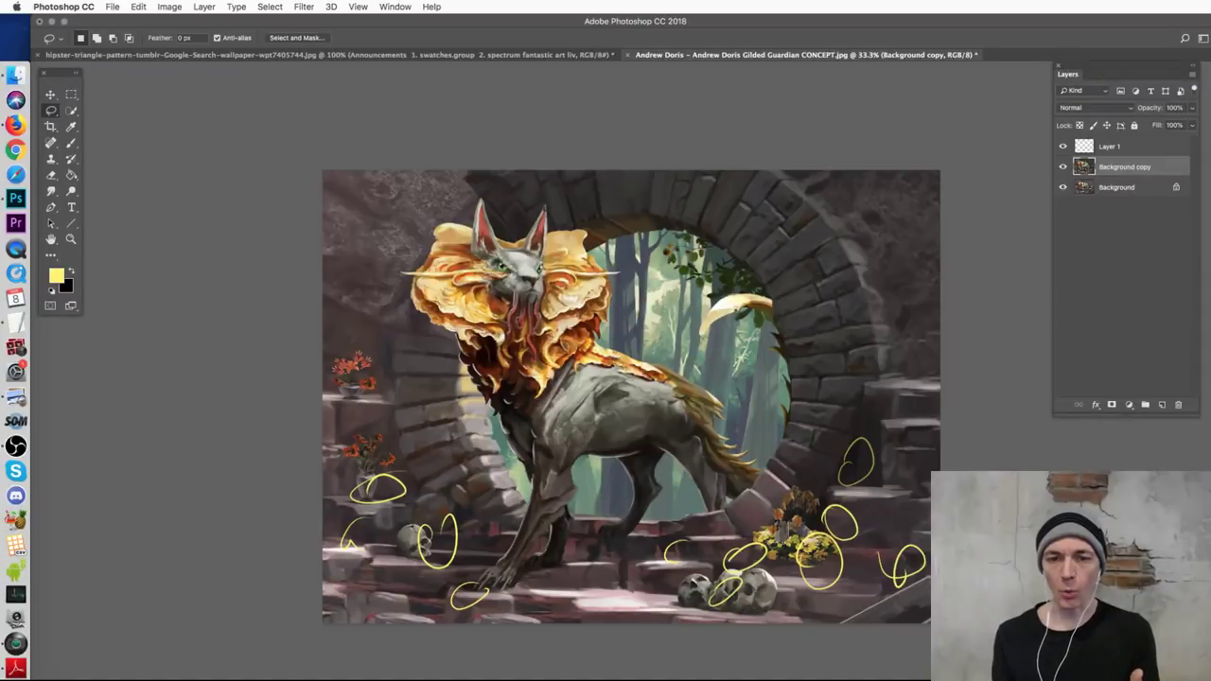
pyautogui.hotkey('ctrl', 'z')
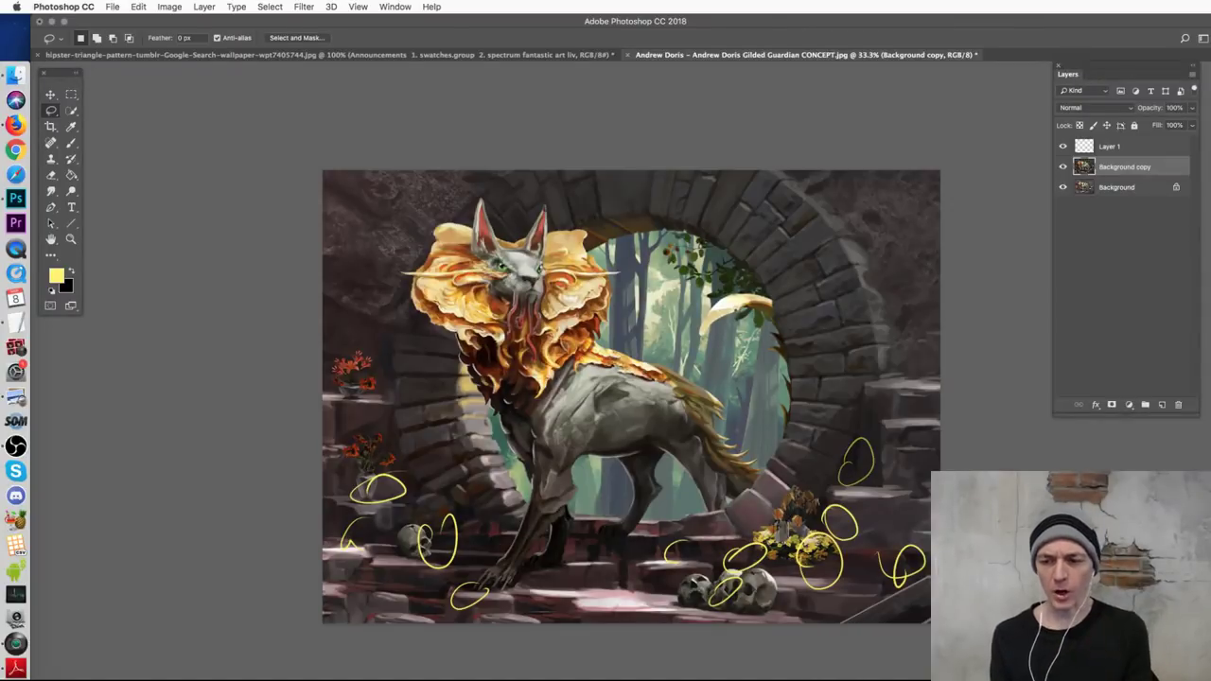
# - Close the annotated concept painting without saving its changes, and choose the Move tool
pyautogui.hotkey('ctrl', 'w')
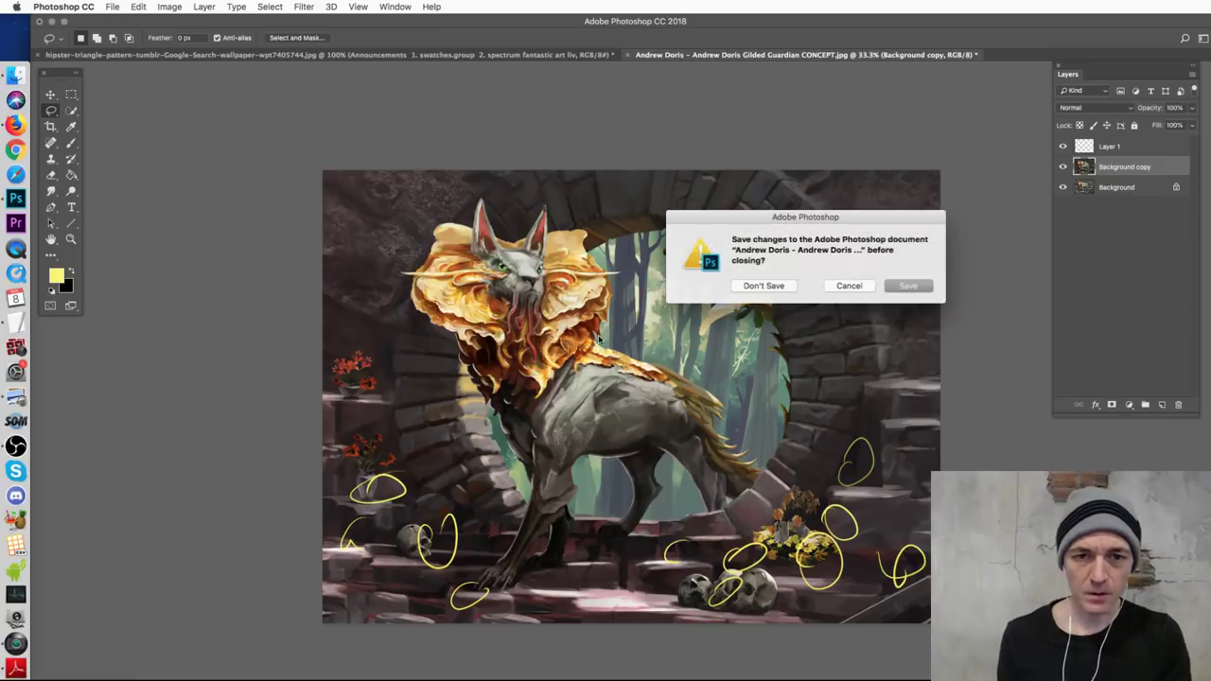
pyautogui.click(765, 285)
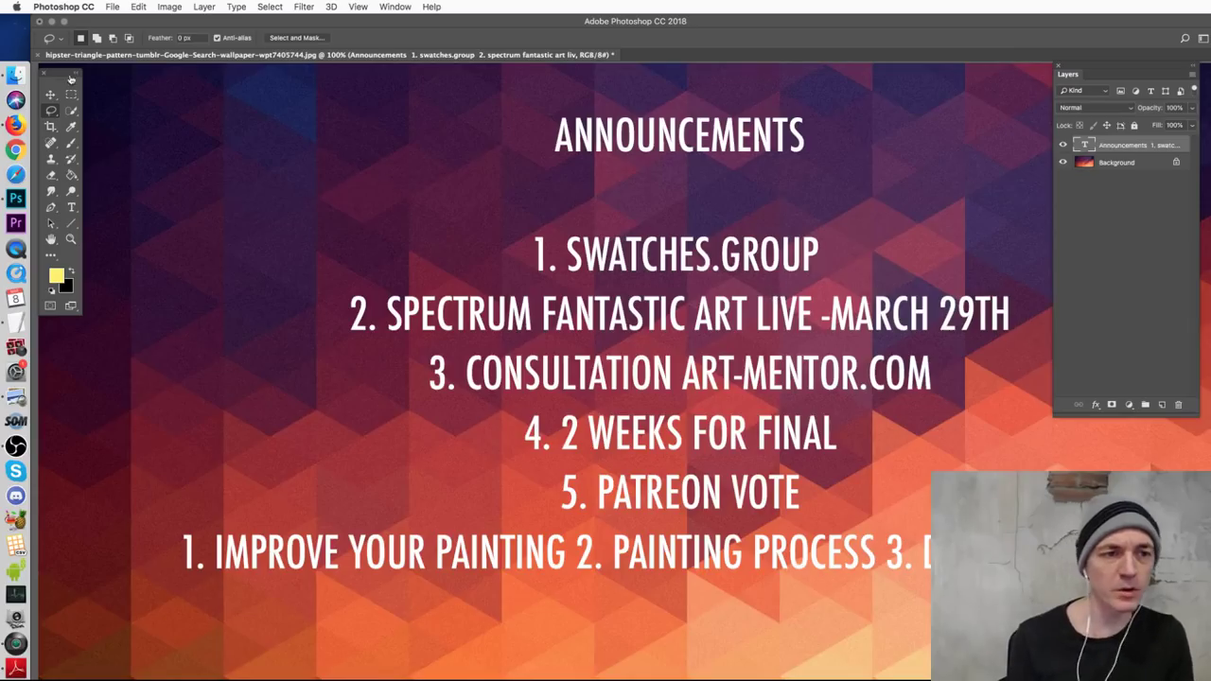
pyautogui.click(50, 94)
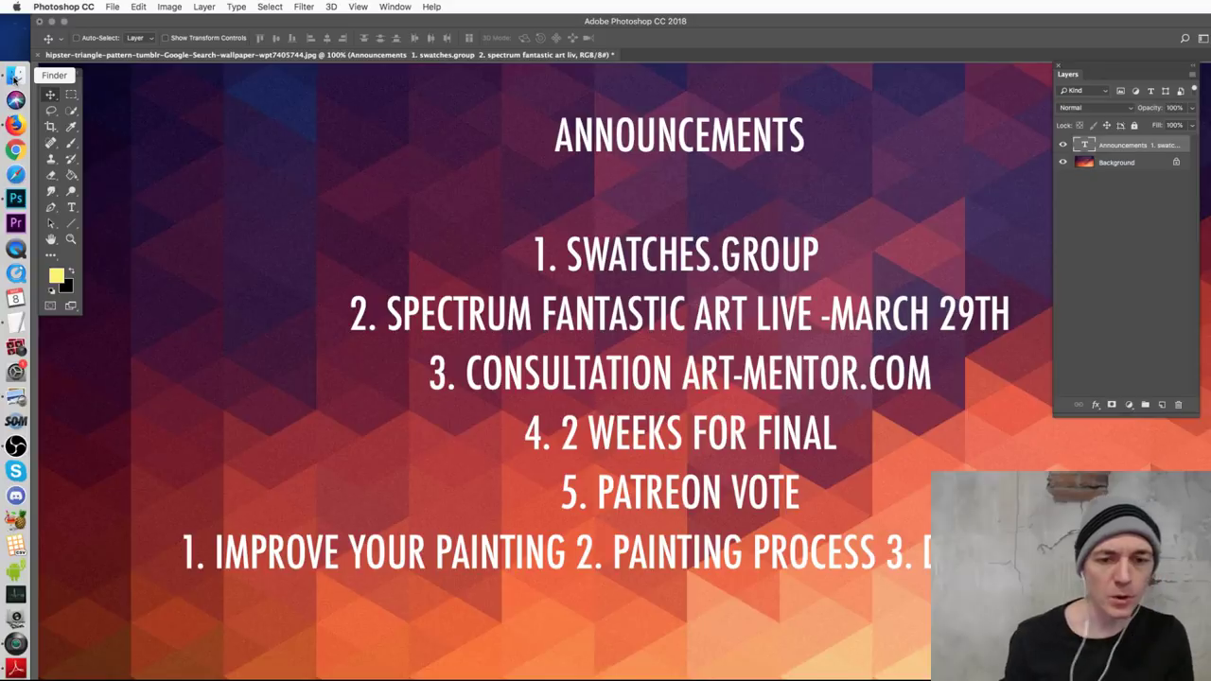
# - Switch to Finder and open the second concept, the resting golden tiger ending in GuildedGardian_V0.jpg, with Adobe Photoshop CC 2018
pyautogui.click(16, 125)
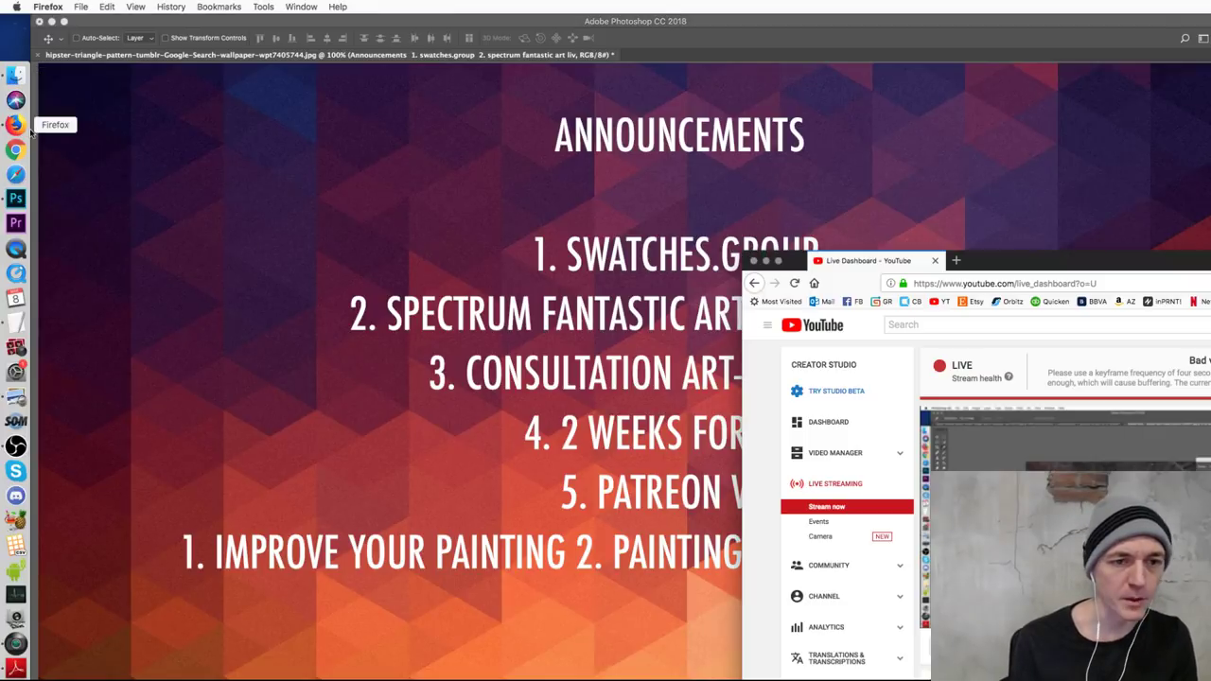
pyautogui.click(16, 200)
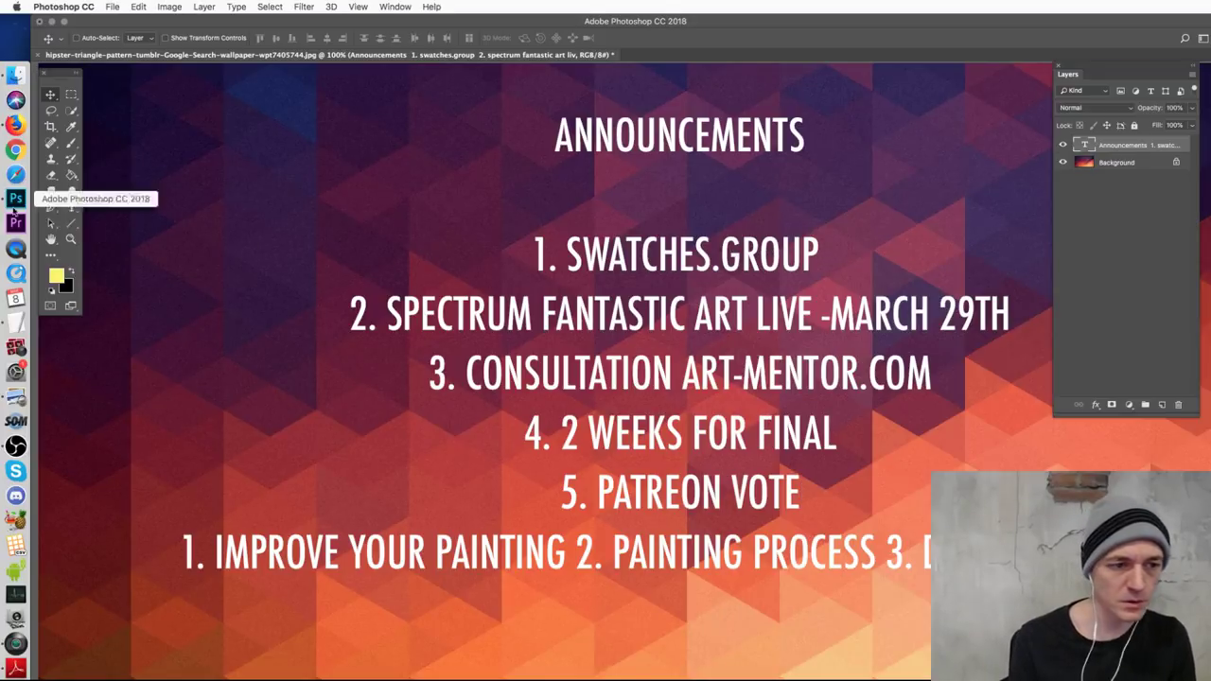
pyautogui.click(16, 80)
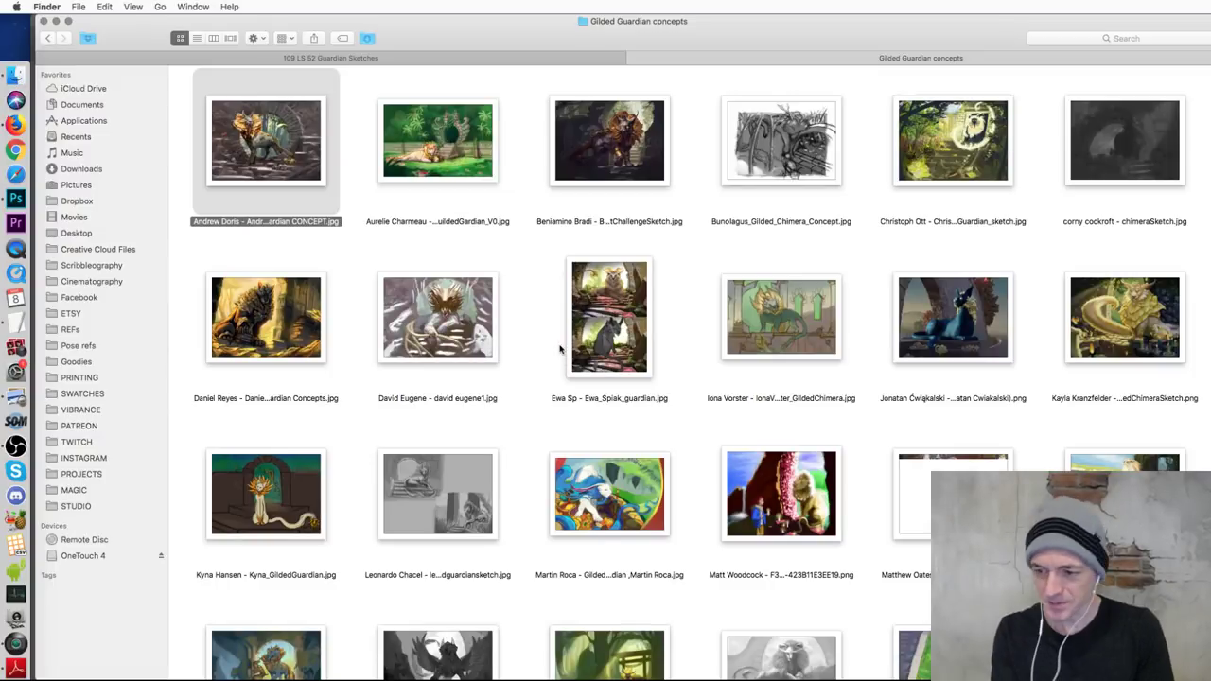
pyautogui.click(453, 153)
pyautogui.rightClick(449, 148)
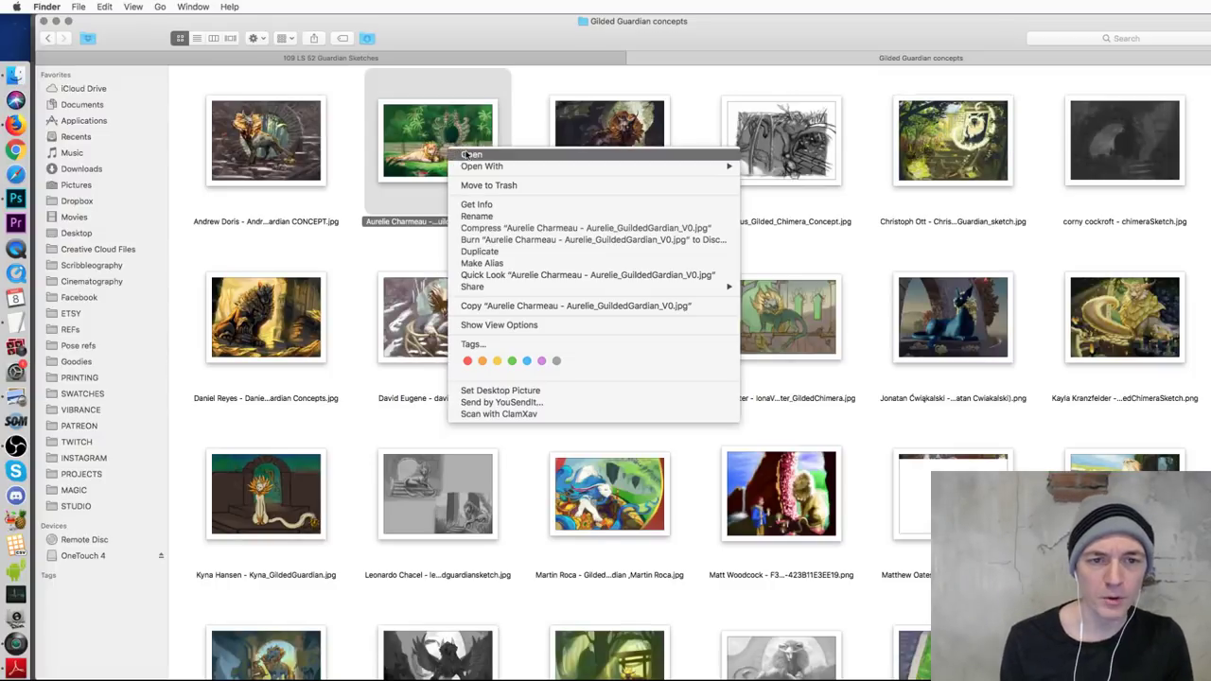
pyautogui.moveTo(487, 168)
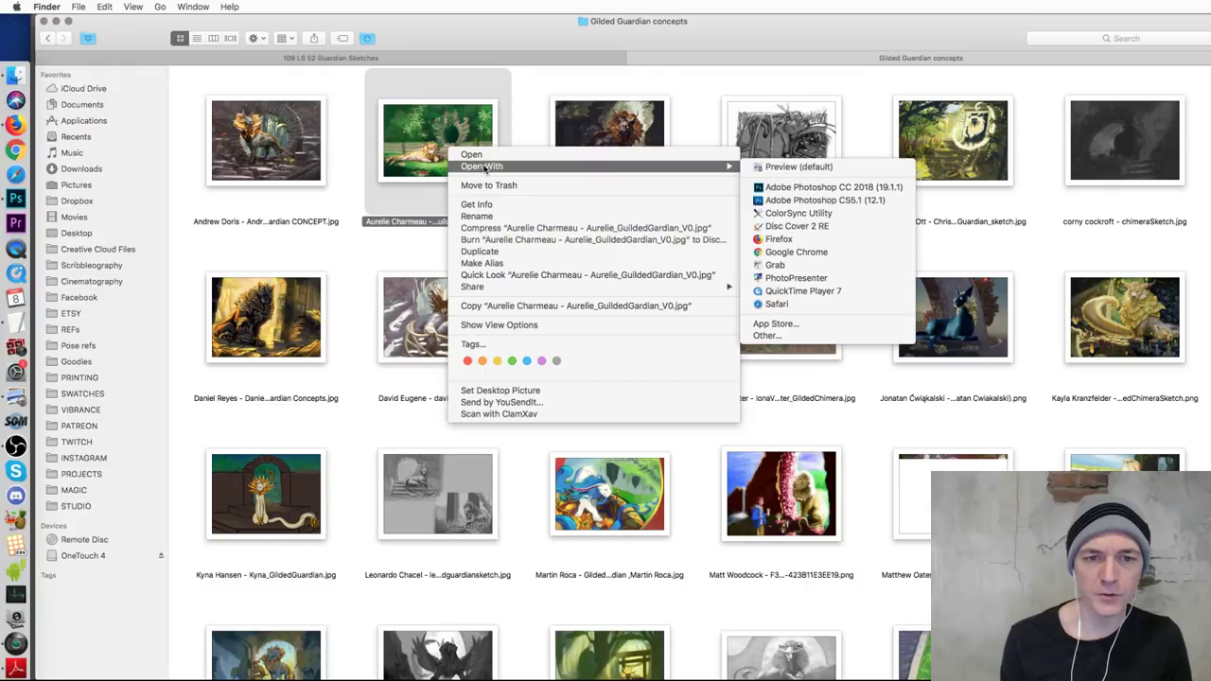
pyautogui.click(832, 188)
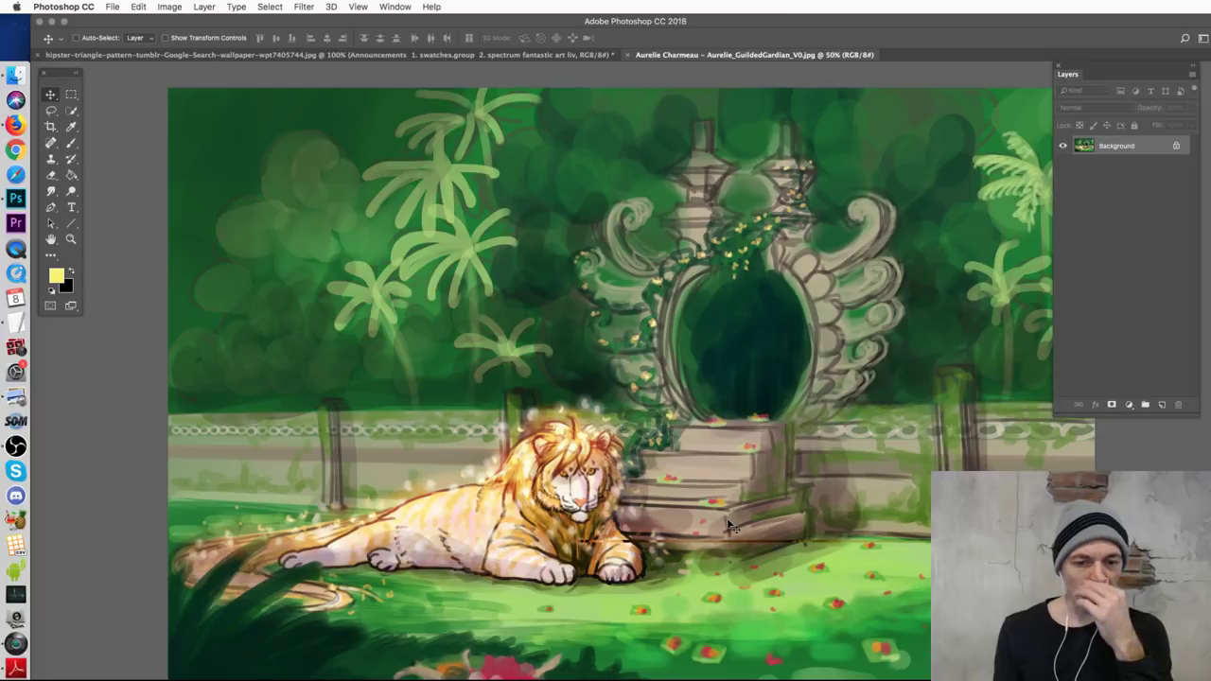
# - Add a new empty layer above the Background for Brush notes and hide the Layers panel to clear the view
pyautogui.click(71, 143)
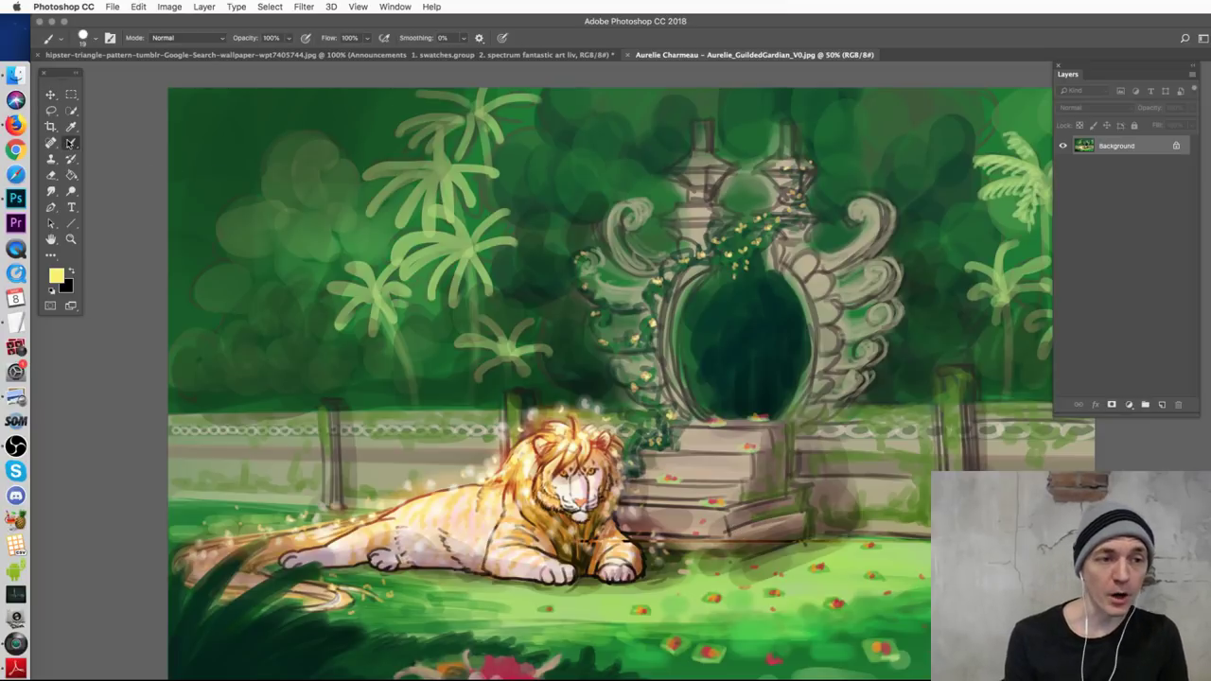
pyautogui.click(1162, 405)
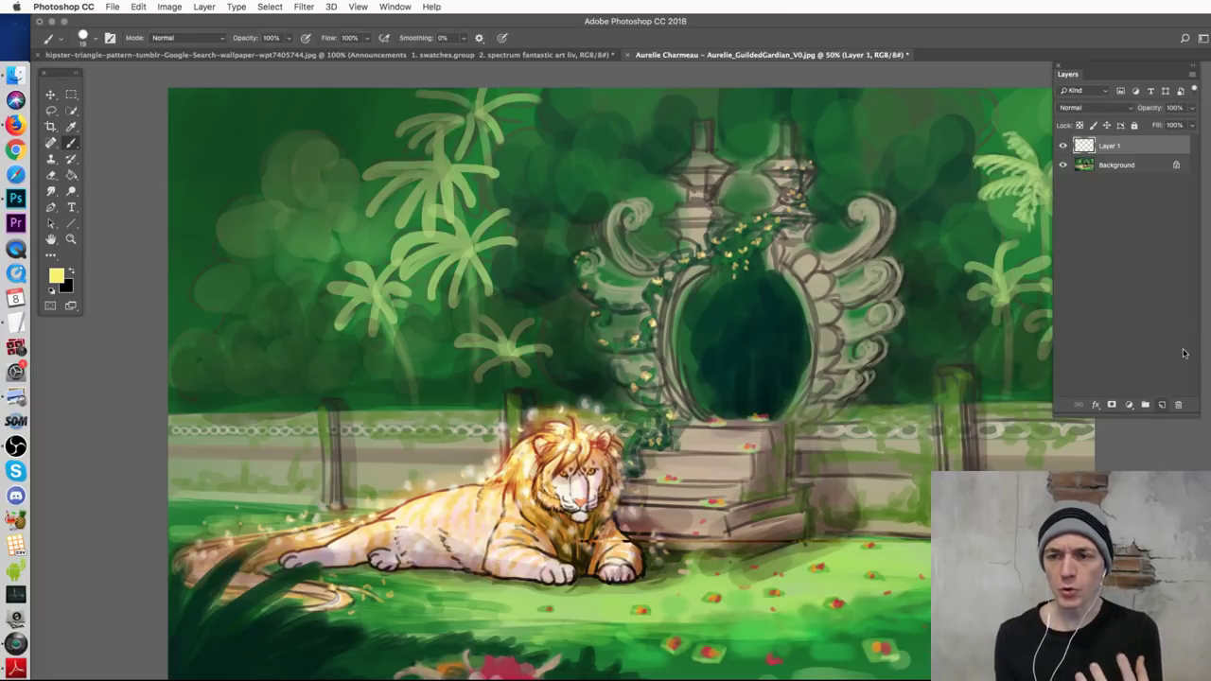
pyautogui.press('F7')
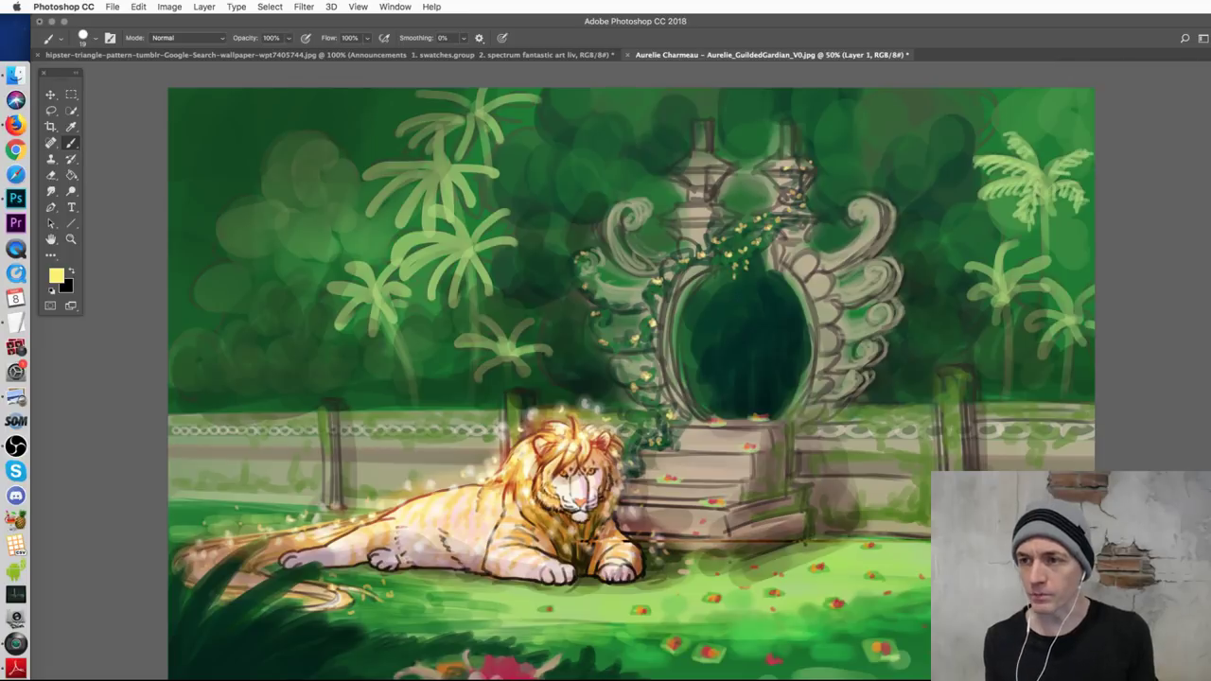
# - Circle the upper-left palms, the right-hand palms and the dark gateway opening with the yellow brush, undoing each mark
pyautogui.moveTo(575, 121)
pyautogui.mouseDown()
pyautogui.moveTo(325, 130)
pyautogui.moveTo(499, 329)
pyautogui.moveTo(530, 87)
pyautogui.moveTo(486, 86)
pyautogui.mouseUp()
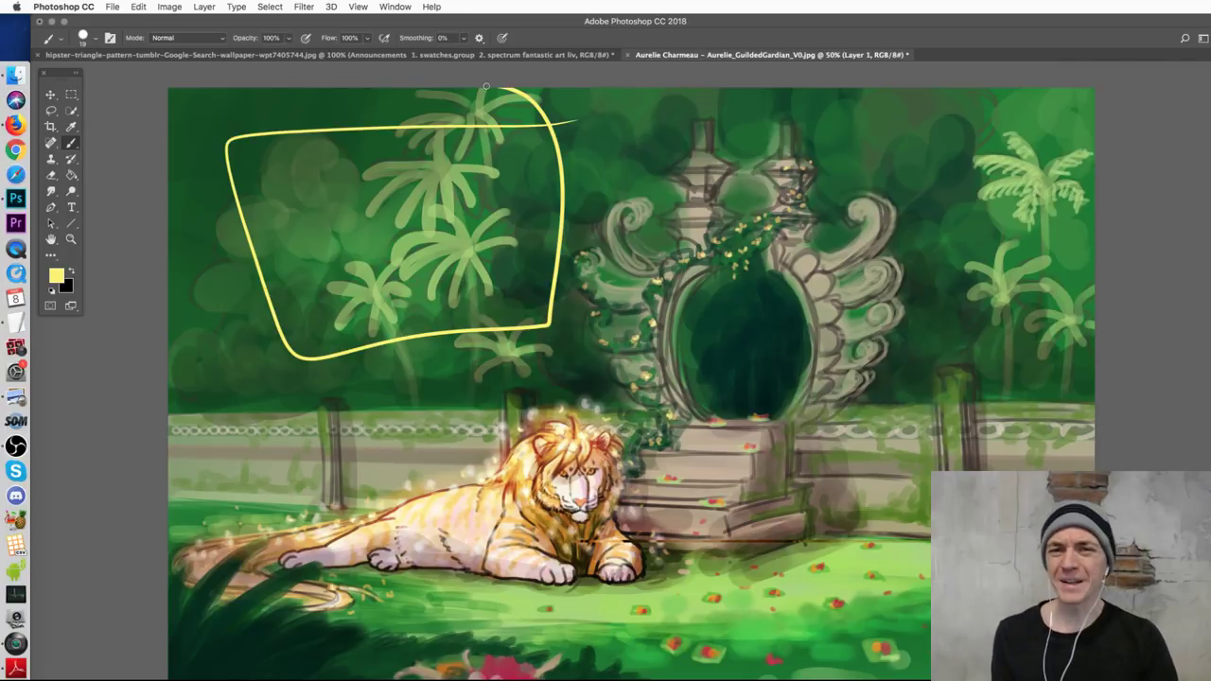
pyautogui.press('super+z')
pyautogui.moveTo(1042, 137)
pyautogui.mouseDown()
pyautogui.moveTo(916, 206)
pyautogui.moveTo(1055, 314)
pyautogui.moveTo(1015, 136)
pyautogui.mouseUp()
pyautogui.press('super+z')
pyautogui.moveTo(738, 331); pyautogui.dragTo(732, 323)
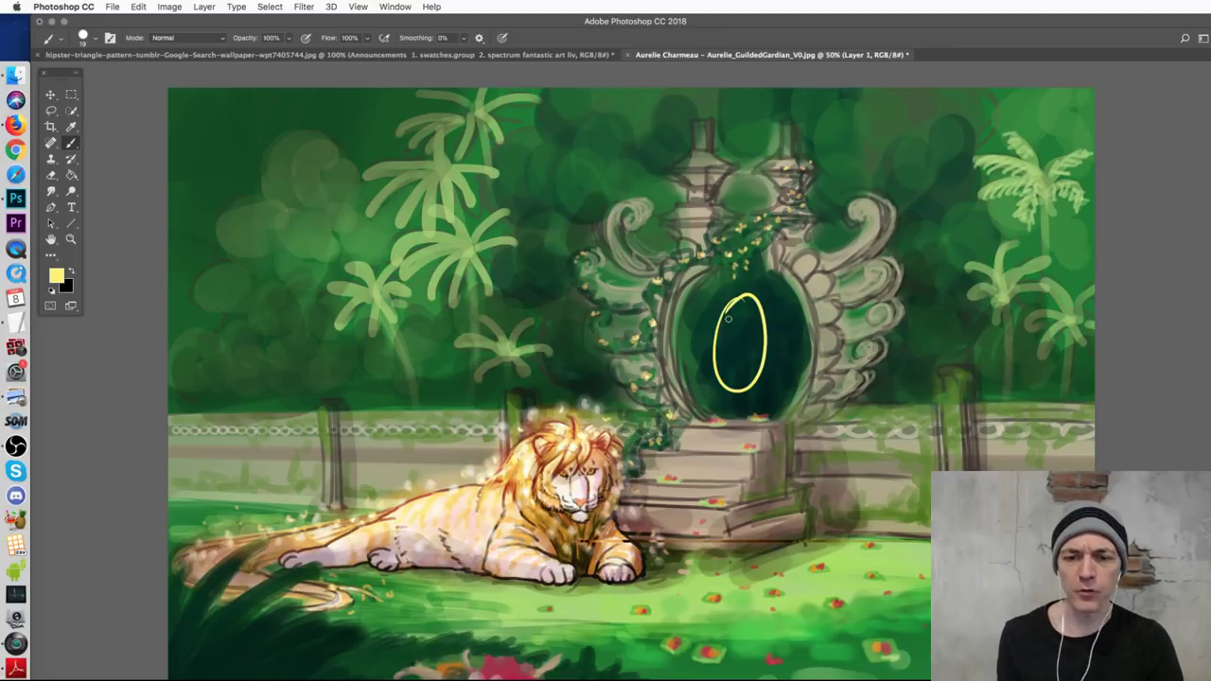
pyautogui.press('super+z')
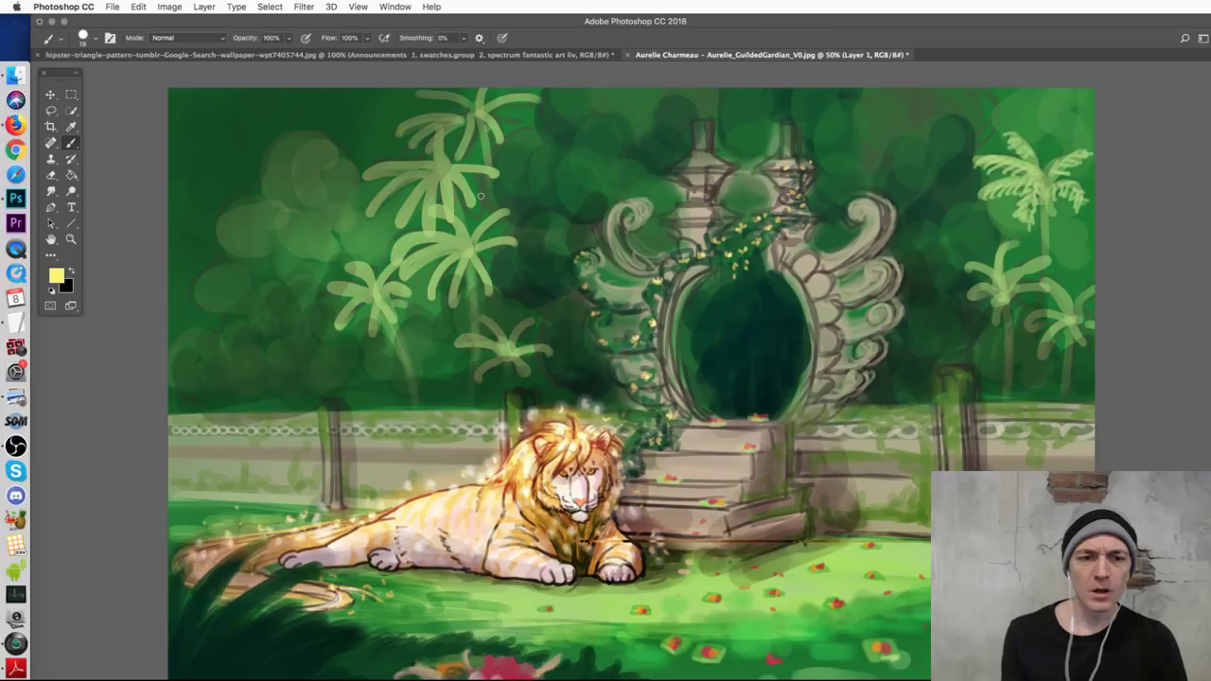
# - Mark the left palm cluster, the lower-right grass and the front of the tiger with brush strokes, undoing each one
pyautogui.moveTo(480, 196); pyautogui.dragTo(471, 163)
pyautogui.press('super+z')
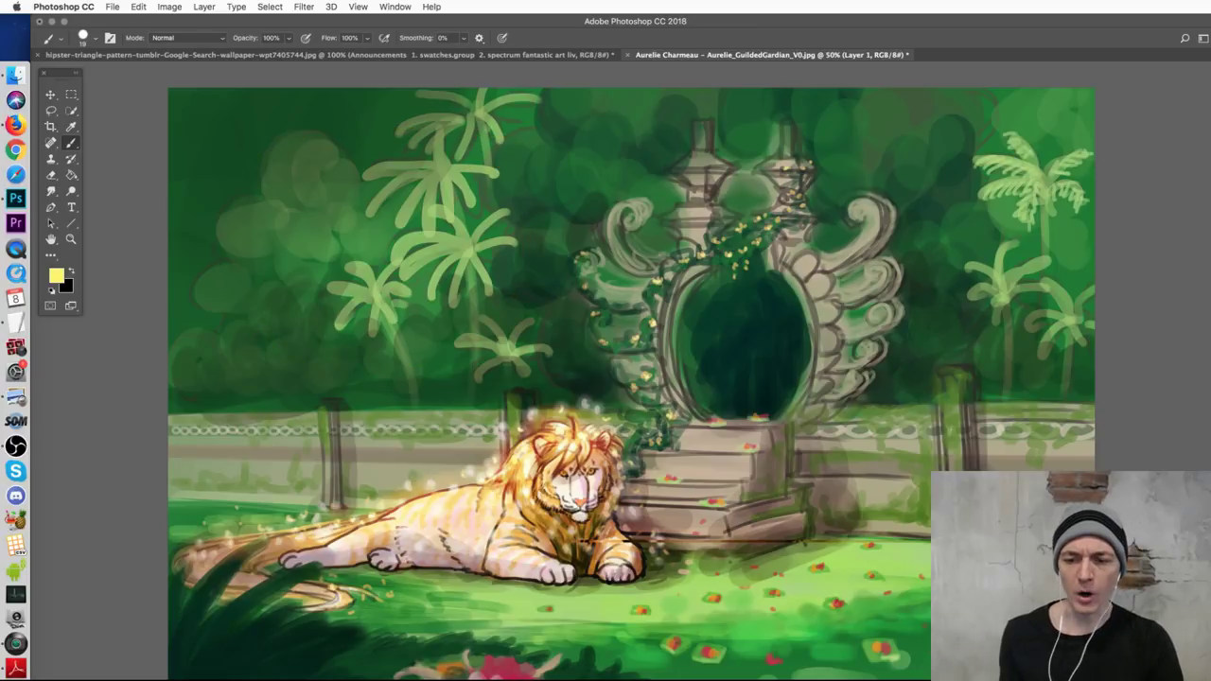
pyautogui.moveTo(931, 564)
pyautogui.mouseDown()
pyautogui.moveTo(759, 628)
pyautogui.moveTo(378, 671)
pyautogui.moveTo(899, 676)
pyautogui.mouseUp()
pyautogui.press('super+z')
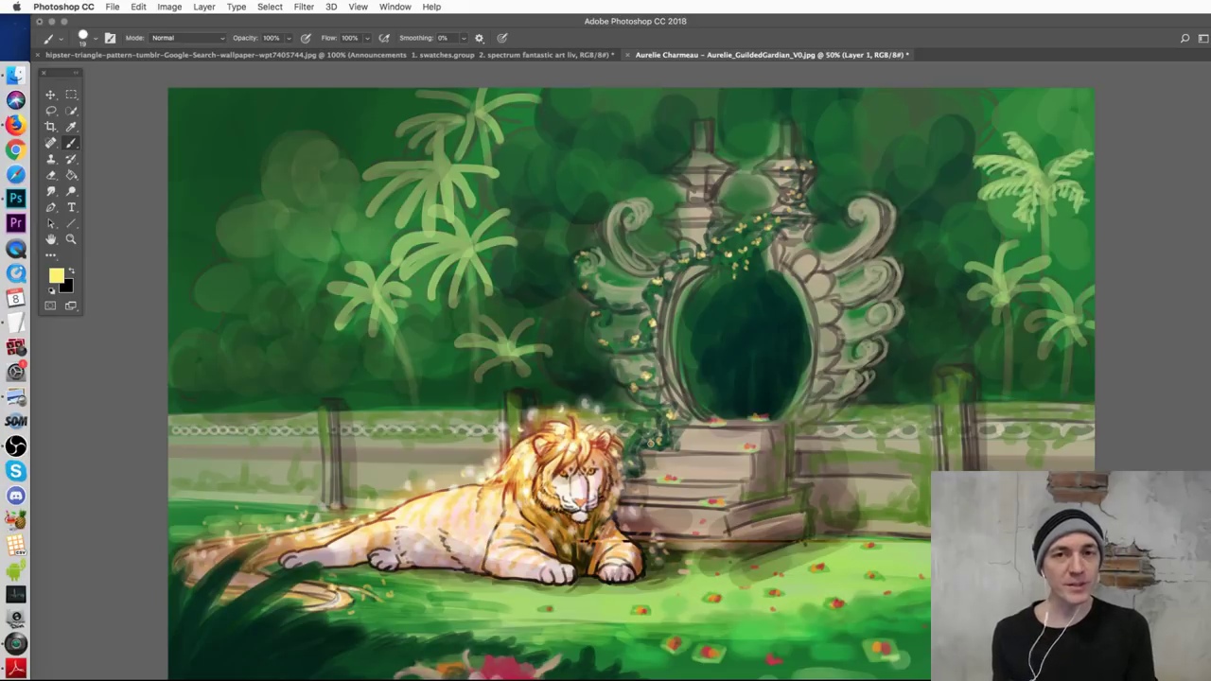
pyautogui.moveTo(622, 437)
pyautogui.mouseDown()
pyautogui.moveTo(552, 428)
pyautogui.moveTo(400, 481)
pyautogui.moveTo(243, 564)
pyautogui.moveTo(521, 582)
pyautogui.moveTo(589, 580)
pyautogui.moveTo(617, 560)
pyautogui.mouseUp()
pyautogui.hotkey('ctrl', 'z')
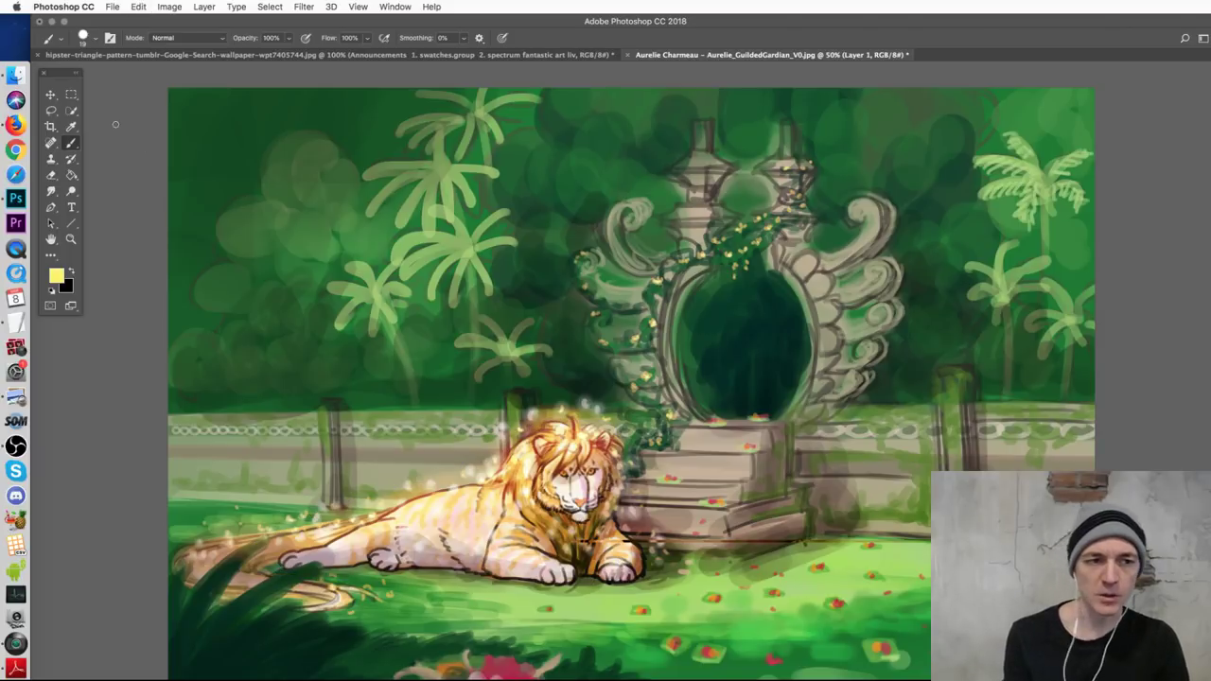
# - Duplicate the Background layer, enlarge the copy to about 133%, and reposition it so the tiger fills more of the frame
pyautogui.click(51, 96)
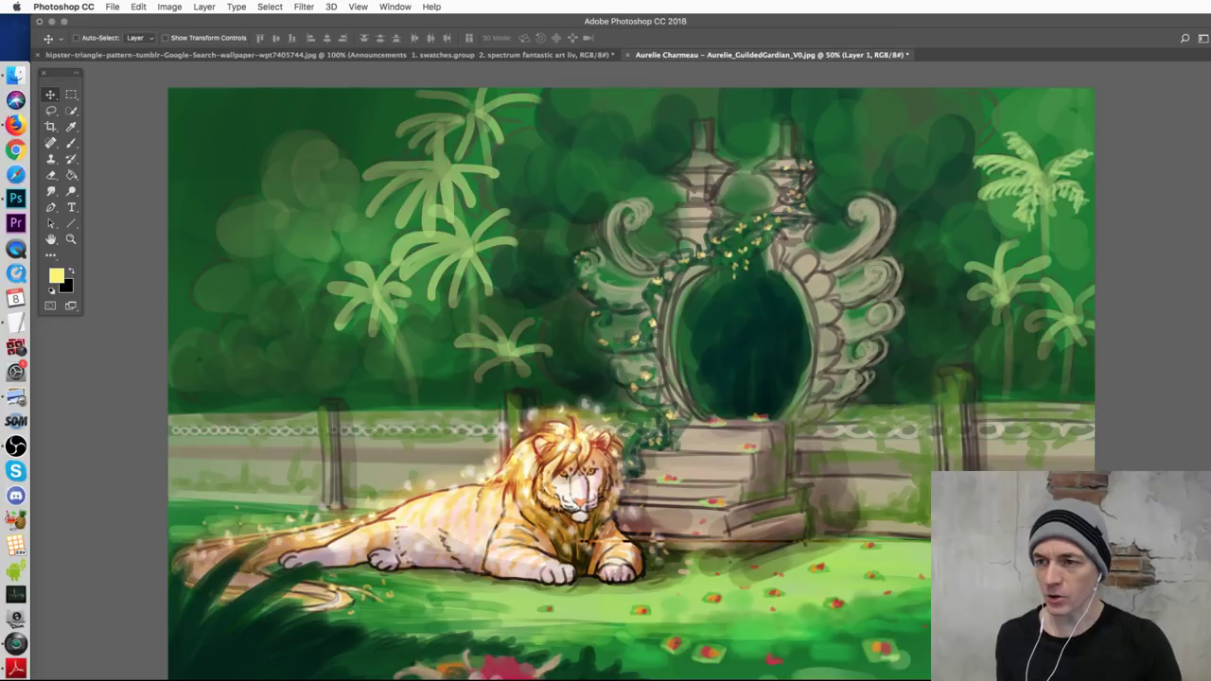
pyautogui.hotkey('alt', '[')
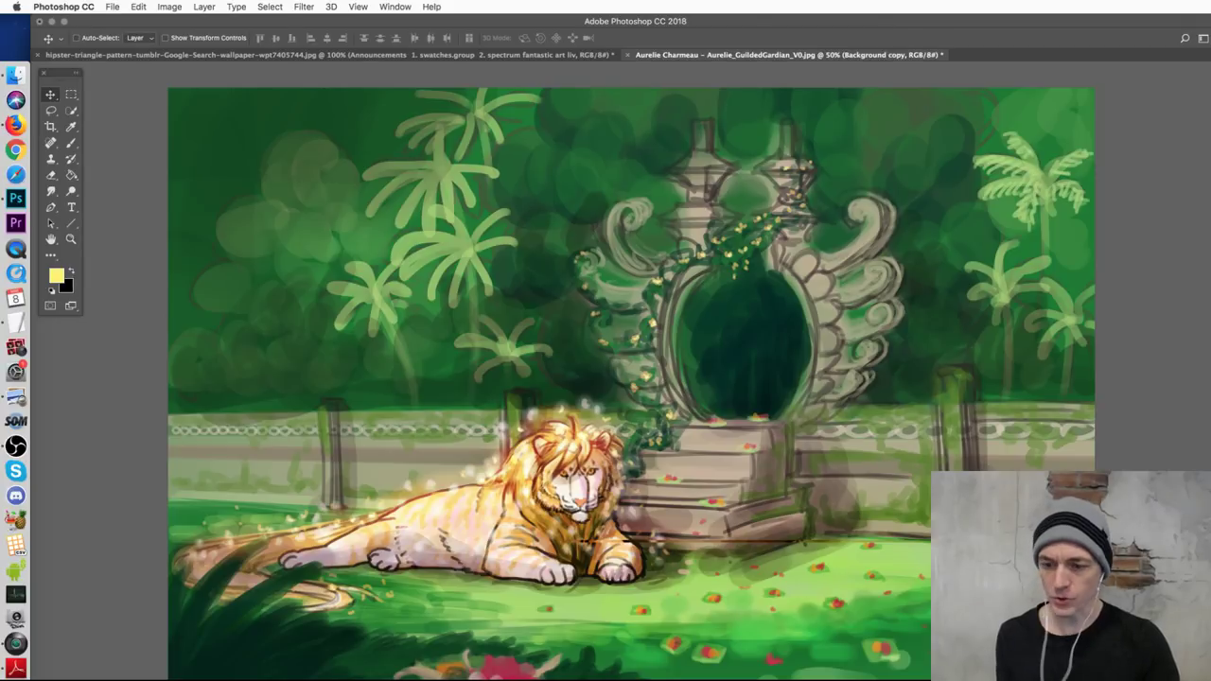
pyautogui.hotkey('ctrl', '-')
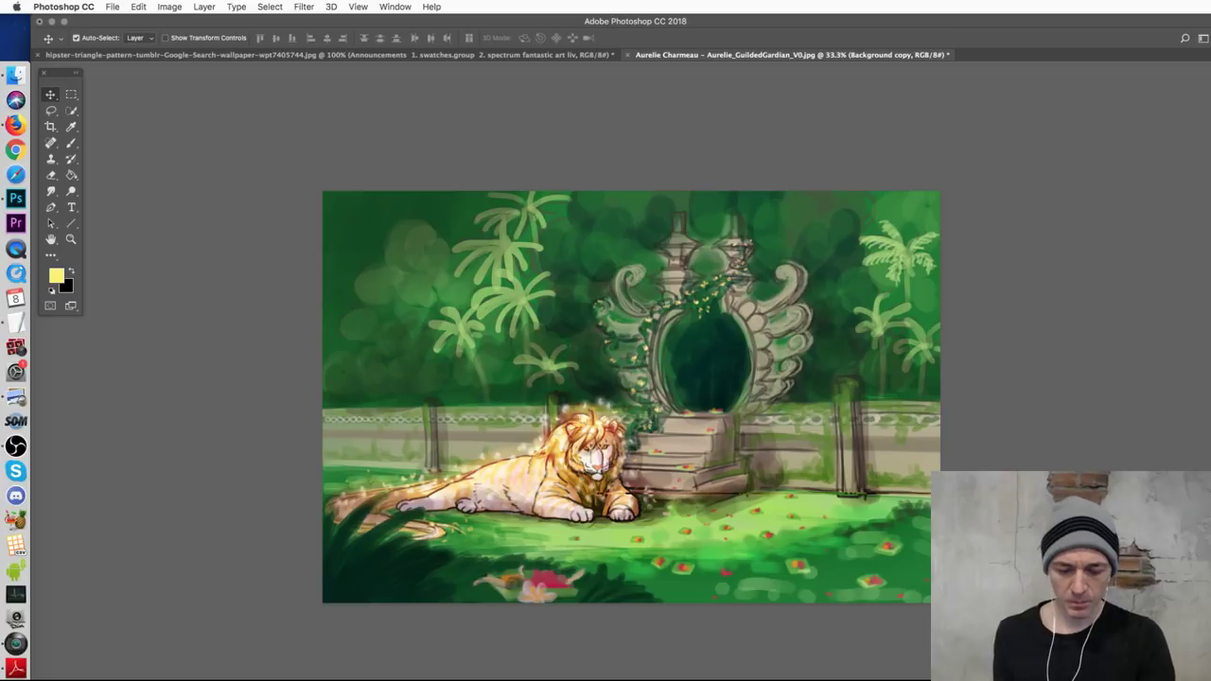
pyautogui.hotkey('ctrl', 't')
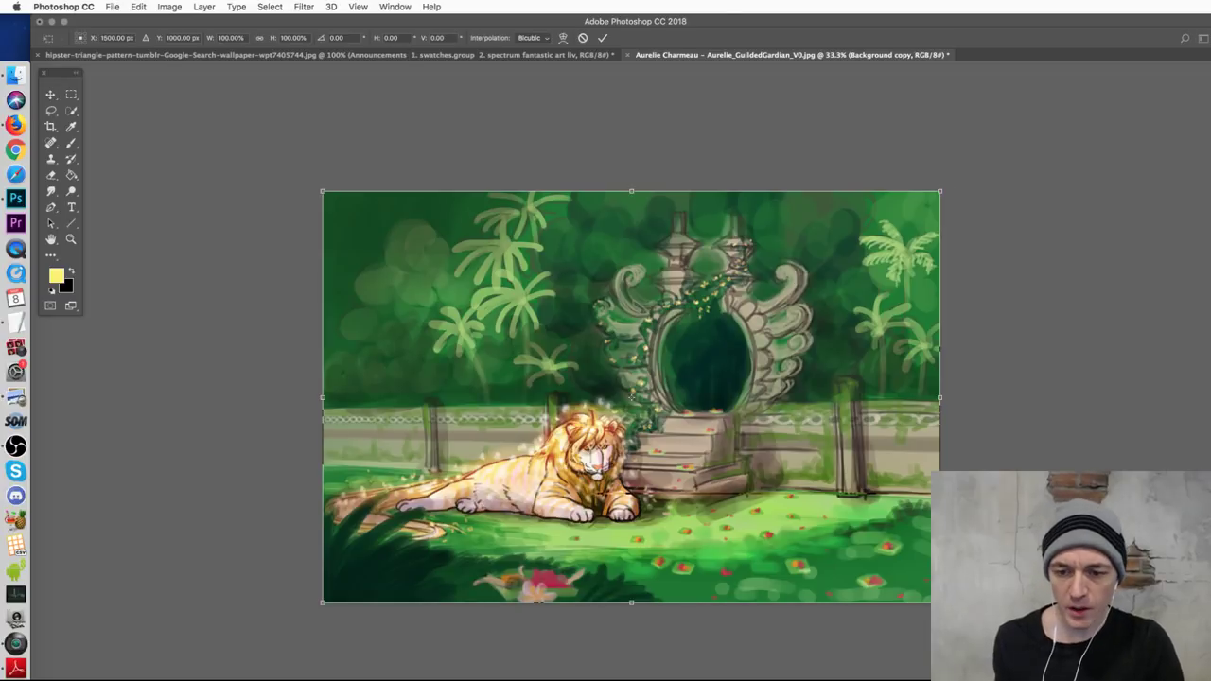
pyautogui.moveTo(939, 602); pyautogui.dragTo(1023, 657)
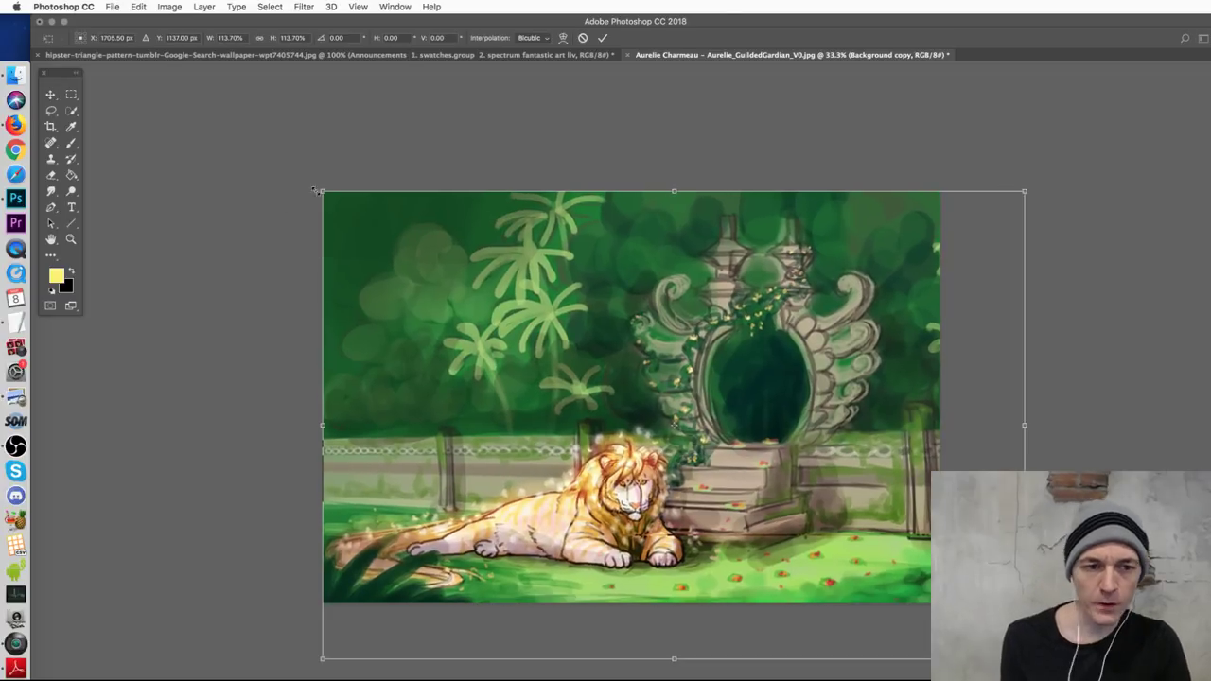
pyautogui.moveTo(315, 189); pyautogui.dragTo(203, 112)
pyautogui.moveTo(410, 355); pyautogui.dragTo(509, 355)
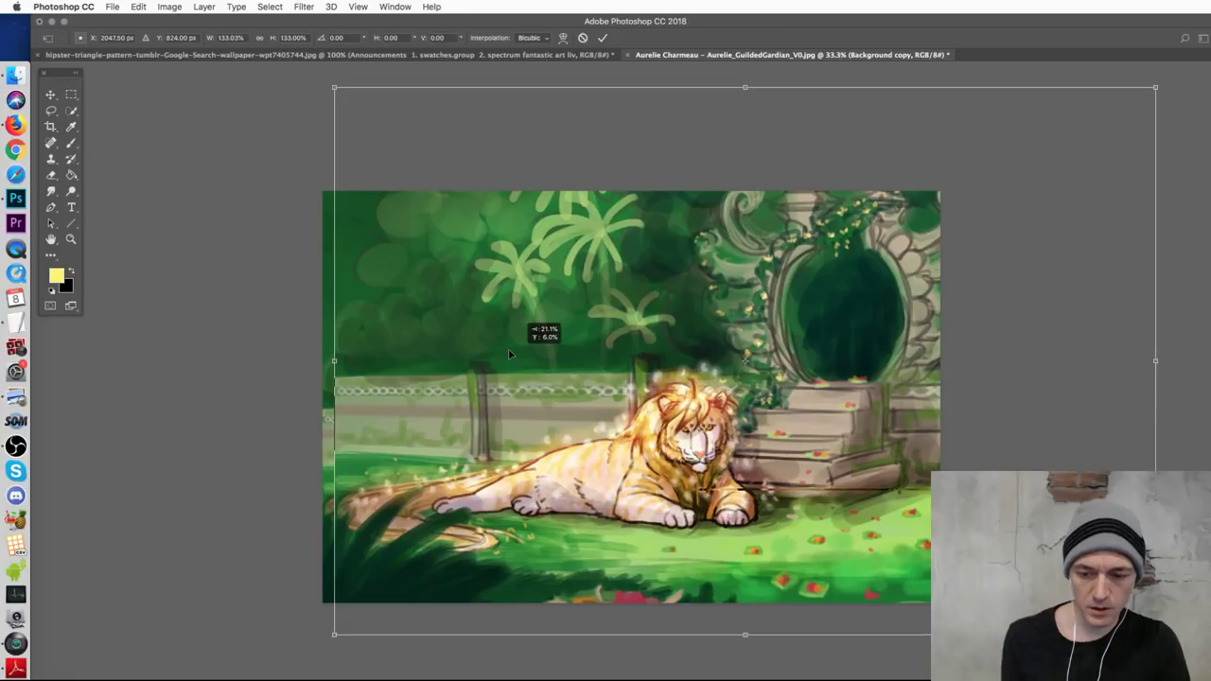
pyautogui.press('Return')
# - Select a rectangular area around the tiger on the enlarged copy and paste it as a separate layer
pyautogui.press('m')
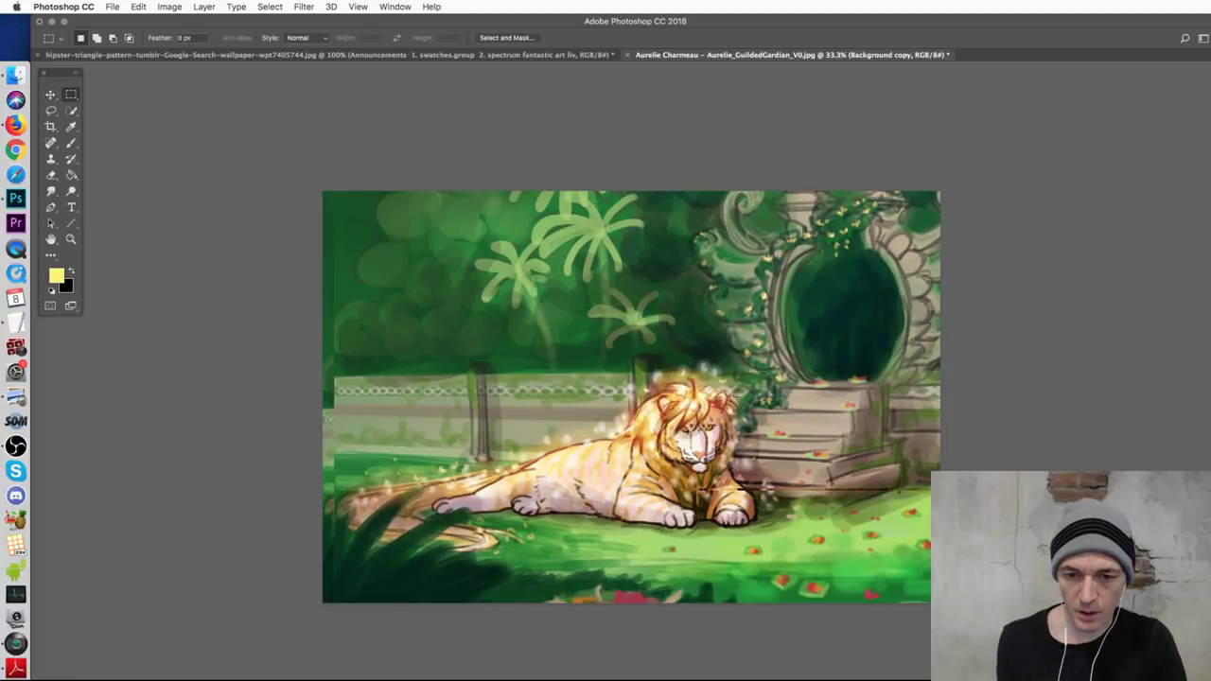
pyautogui.moveTo(771, 369); pyautogui.dragTo(323, 562)
pyautogui.press('v')
pyautogui.press('super+c')
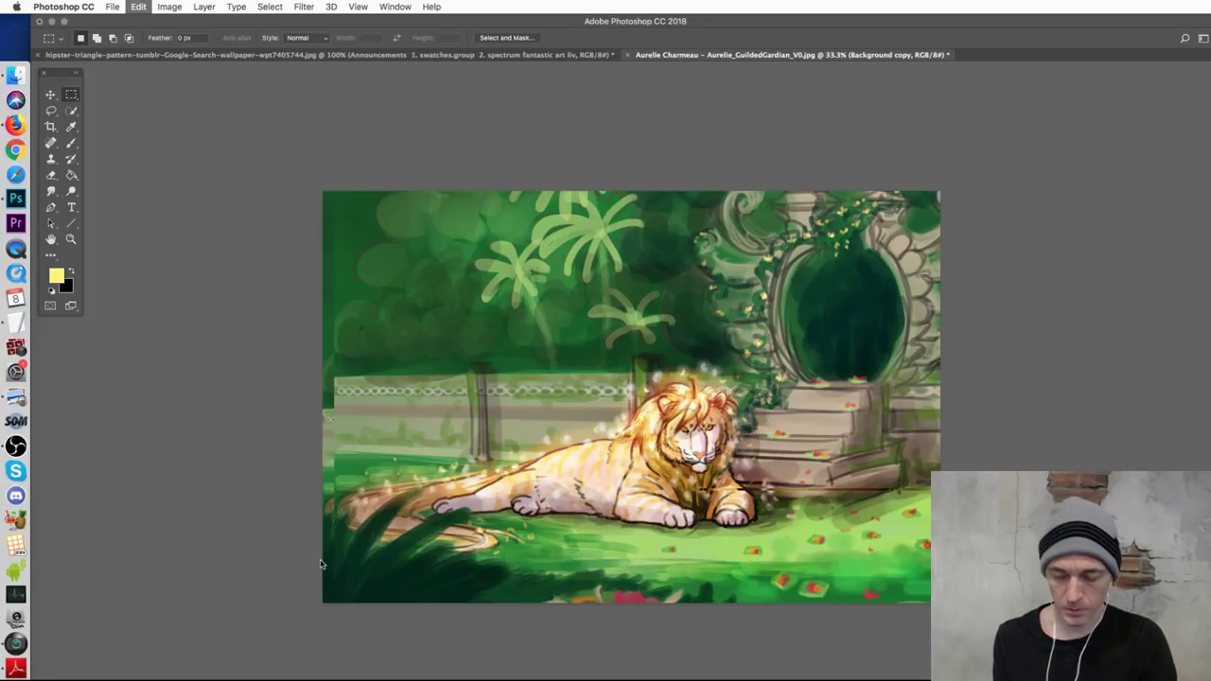
pyautogui.press('super+v')
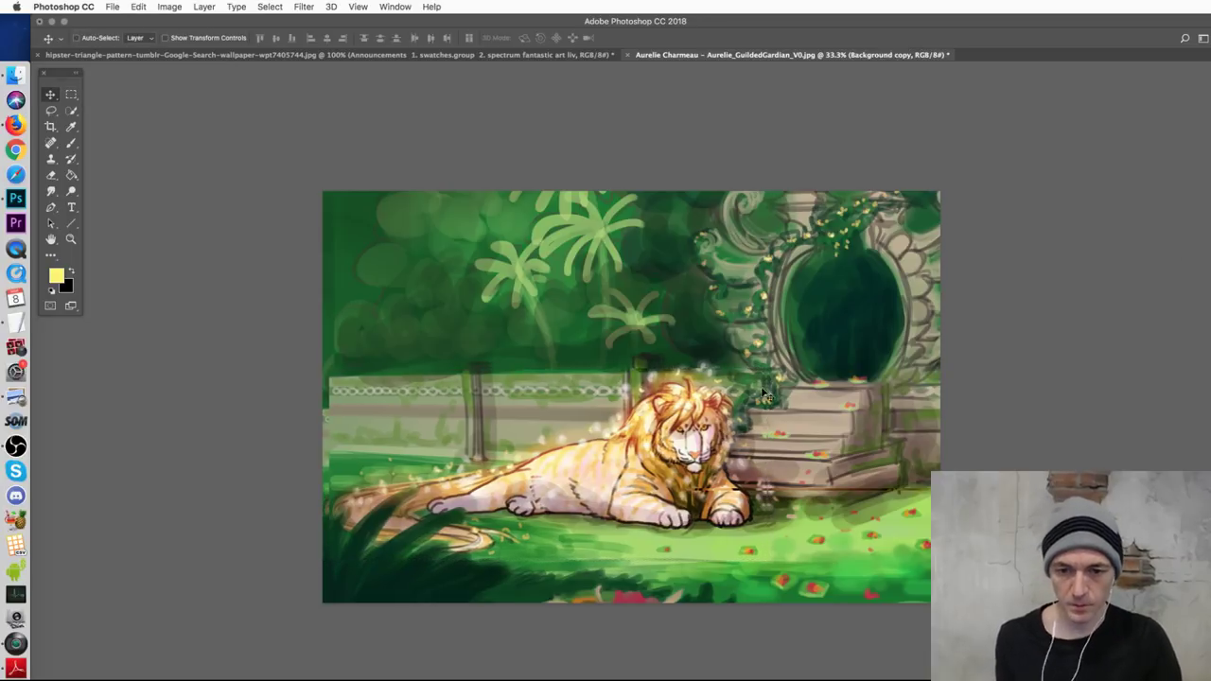
# - Shift the Background copy left behind the pasted tiger and scale it to about 107.7%, centring the gateway in the frame
pyautogui.moveTo(781, 387); pyautogui.dragTo(649, 384)
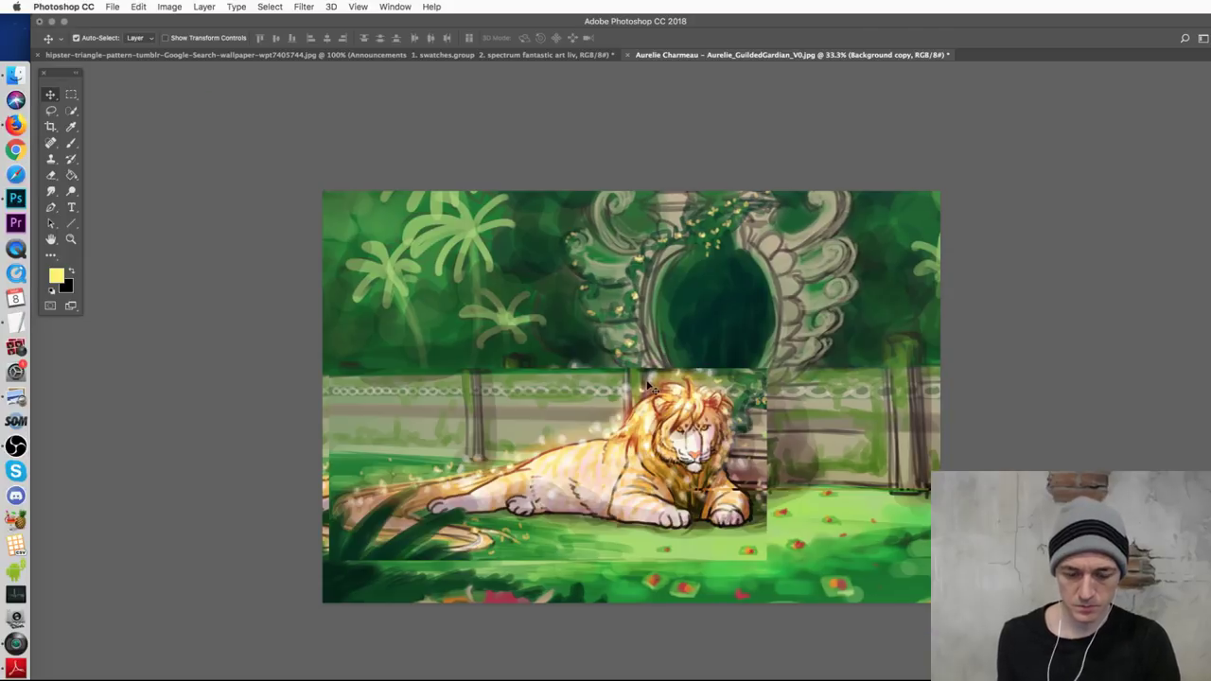
pyautogui.hotkey('ctrl', 't')
pyautogui.moveTo(202, 636); pyautogui.dragTo(141, 675)
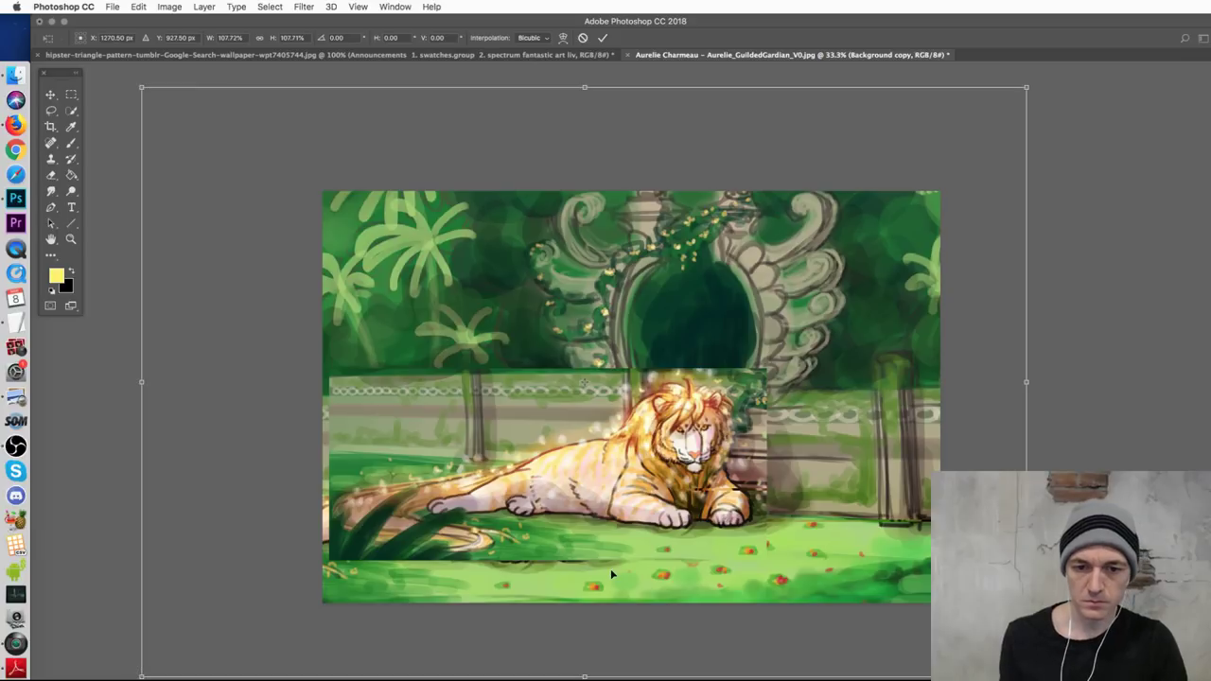
pyautogui.moveTo(611, 574); pyautogui.dragTo(628, 547)
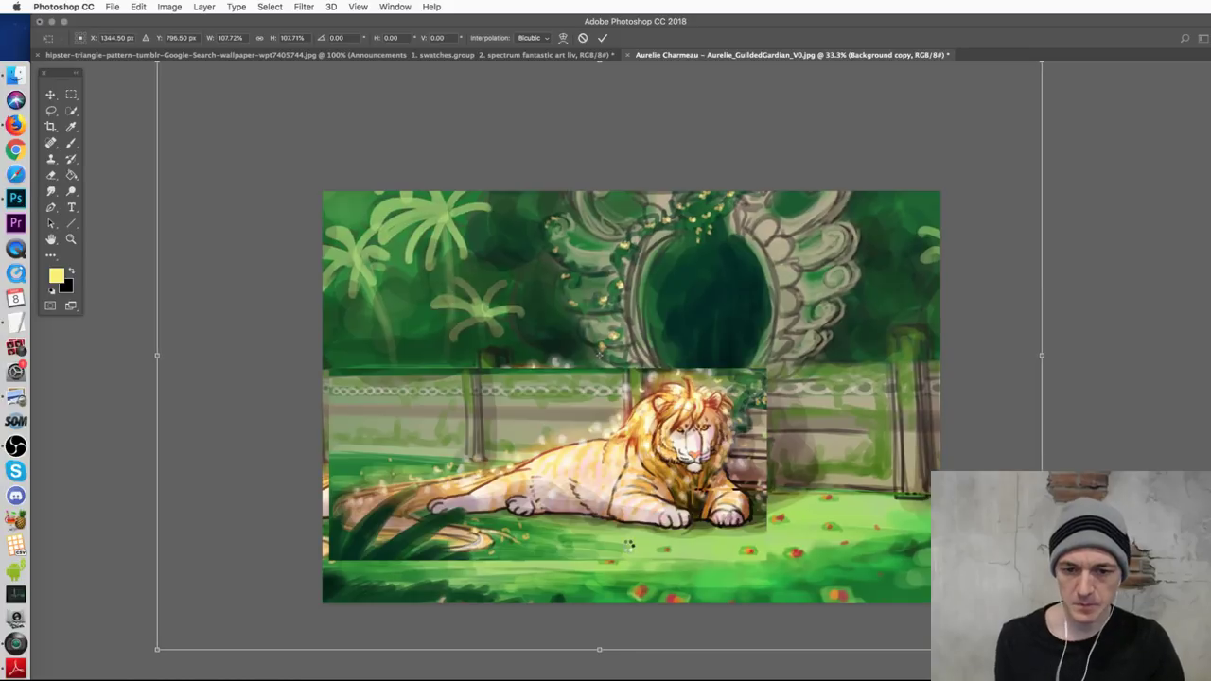
pyautogui.press('Return')
# - Enlarge the pasted tiger layer and position it in front of the gateway steps so the creature dominates the composition
pyautogui.hotkey('alt', ']')
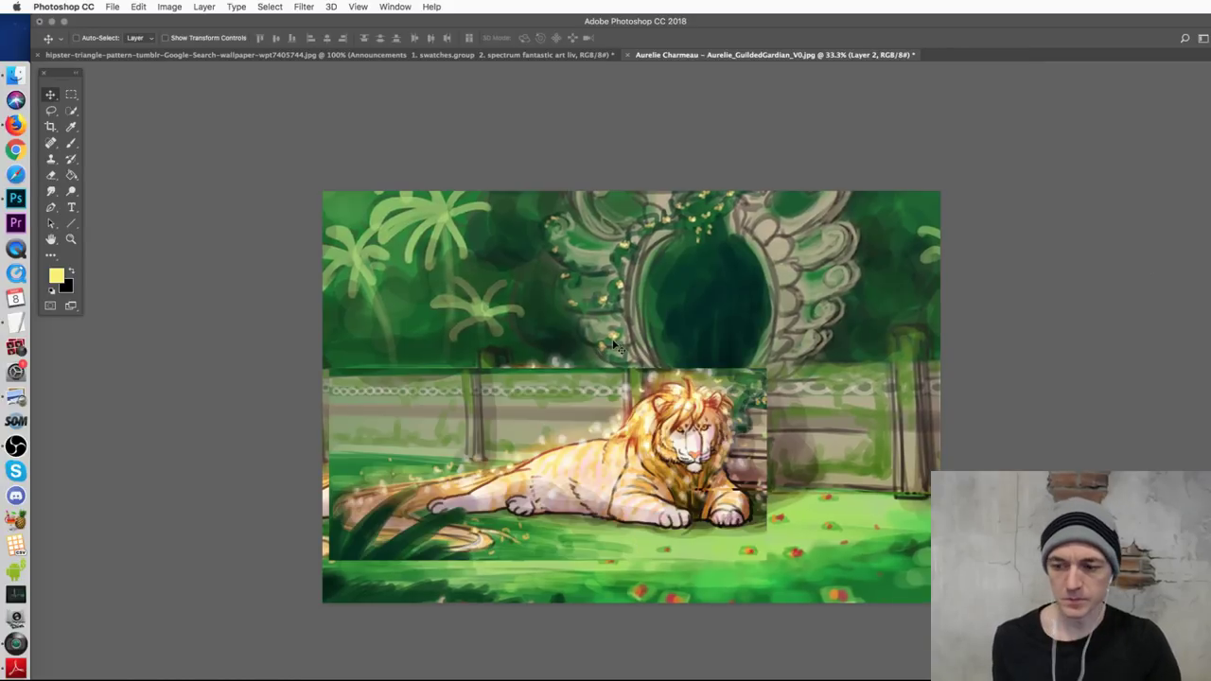
pyautogui.moveTo(643, 502)
pyautogui.mouseDown()
pyautogui.moveTo(680, 476)
pyautogui.moveTo(636, 517)
pyautogui.mouseUp()
pyautogui.hotkey('ctrl', 't')
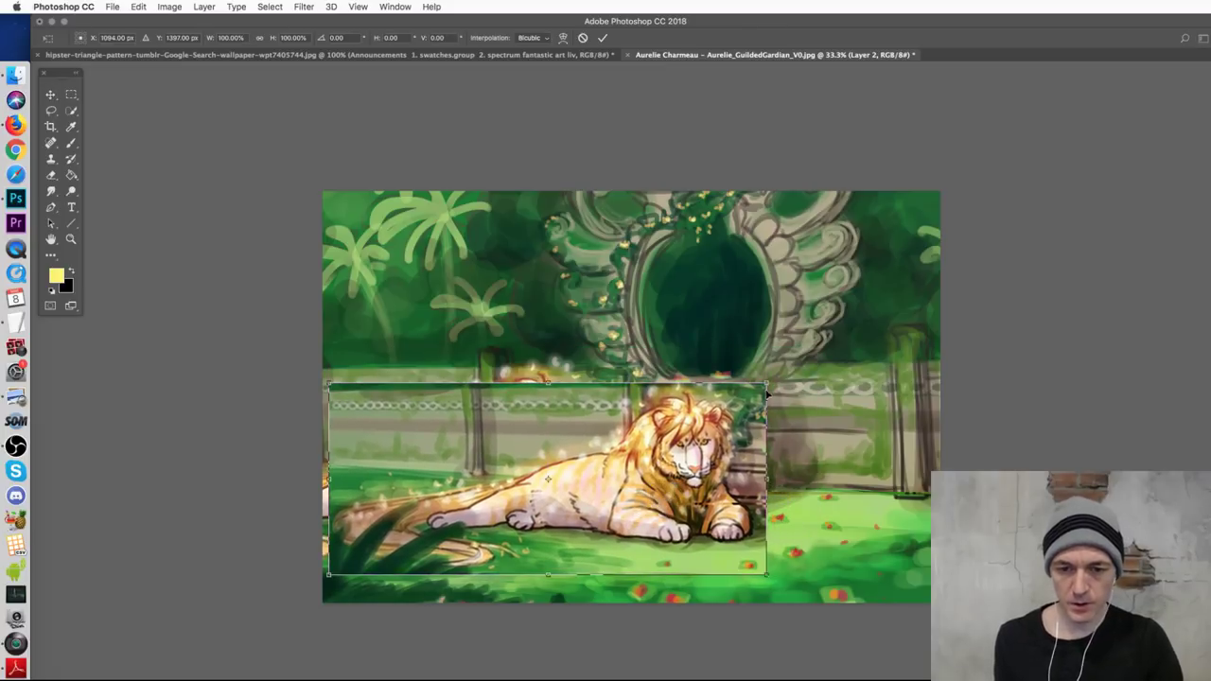
pyautogui.moveTo(766, 383); pyautogui.dragTo(904, 278)
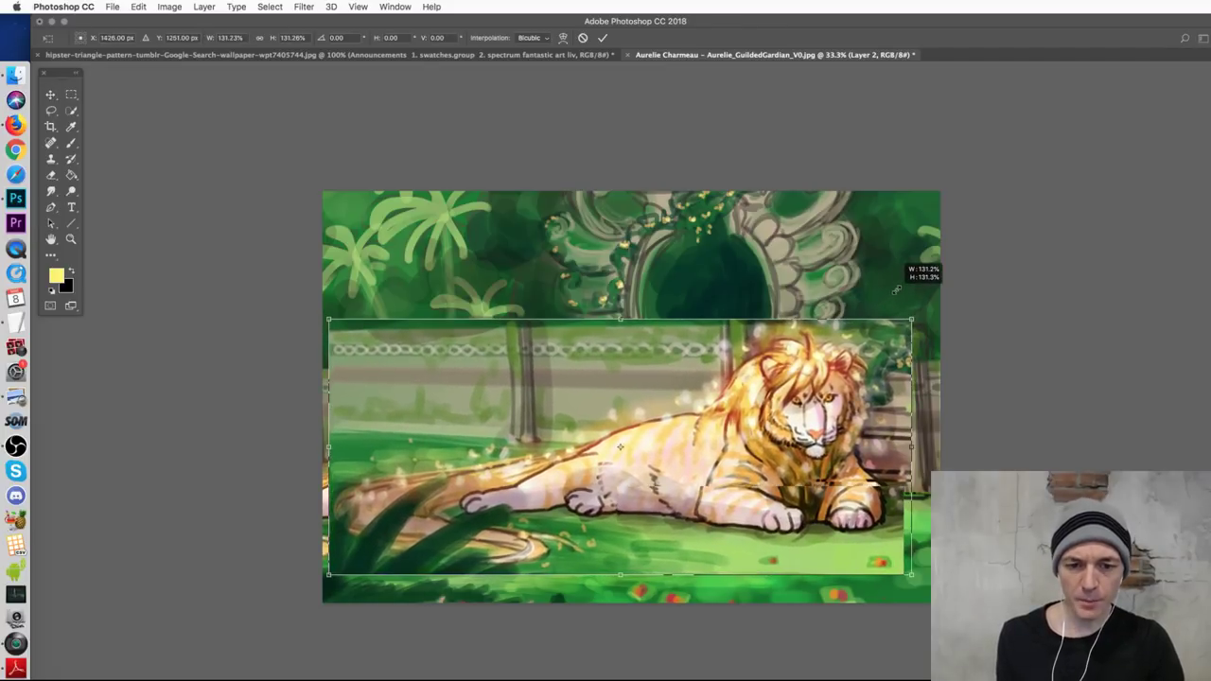
pyautogui.moveTo(784, 449); pyautogui.dragTo(682, 467)
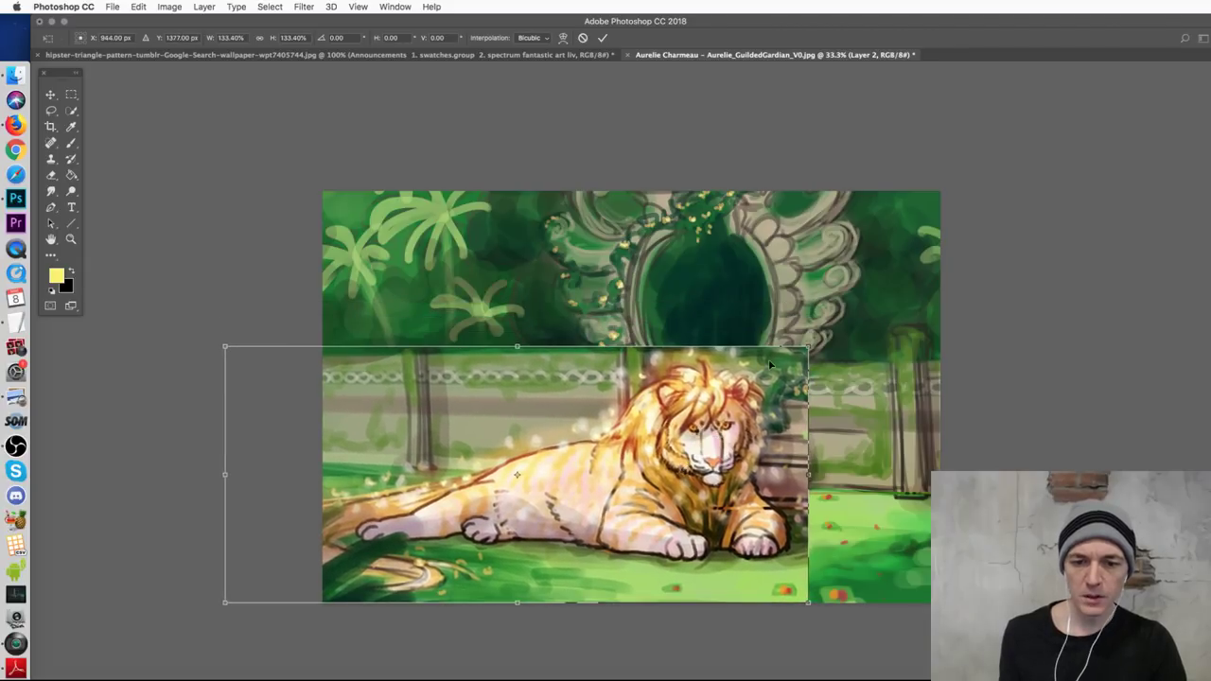
pyautogui.moveTo(795, 347); pyautogui.dragTo(867, 295)
pyautogui.hotkey('shift', 'Up')
pyautogui.hotkey('shift', 'Up')
pyautogui.hotkey('shift', 'Up')
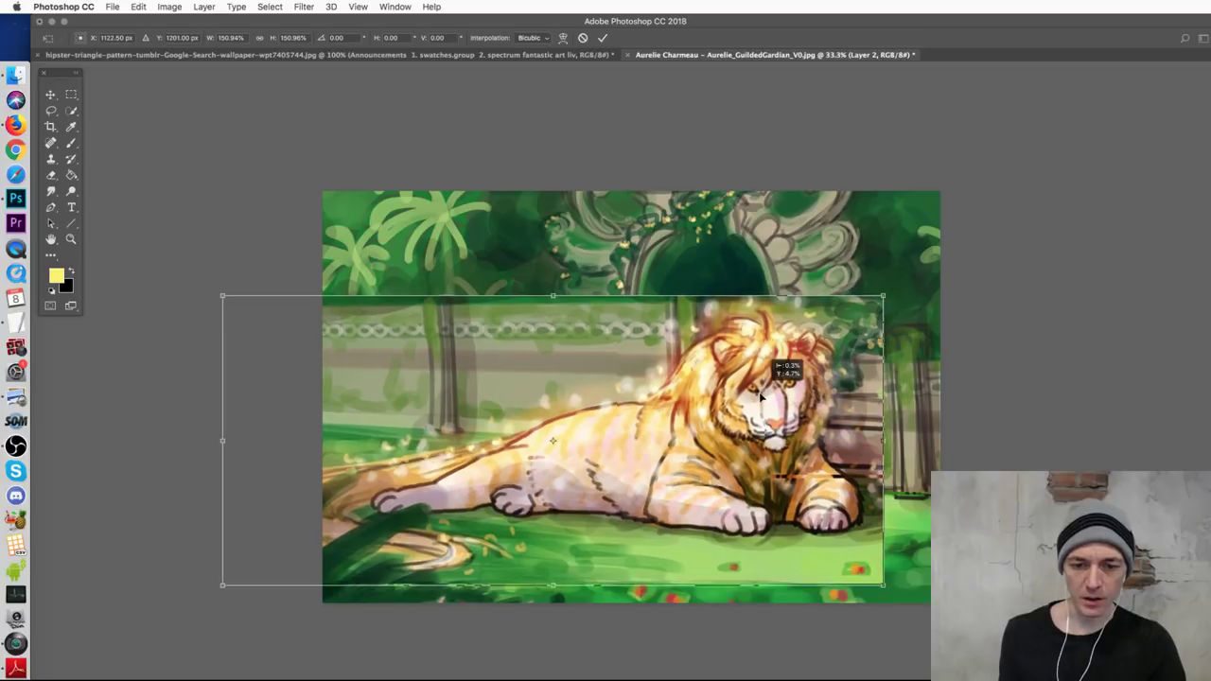
pyautogui.hotkey('shift', 'Left')
pyautogui.hotkey('shift', 'Left')
pyautogui.hotkey('shift', 'Left')
pyautogui.moveTo(885, 303); pyautogui.dragTo(858, 316)
pyautogui.press('Return')
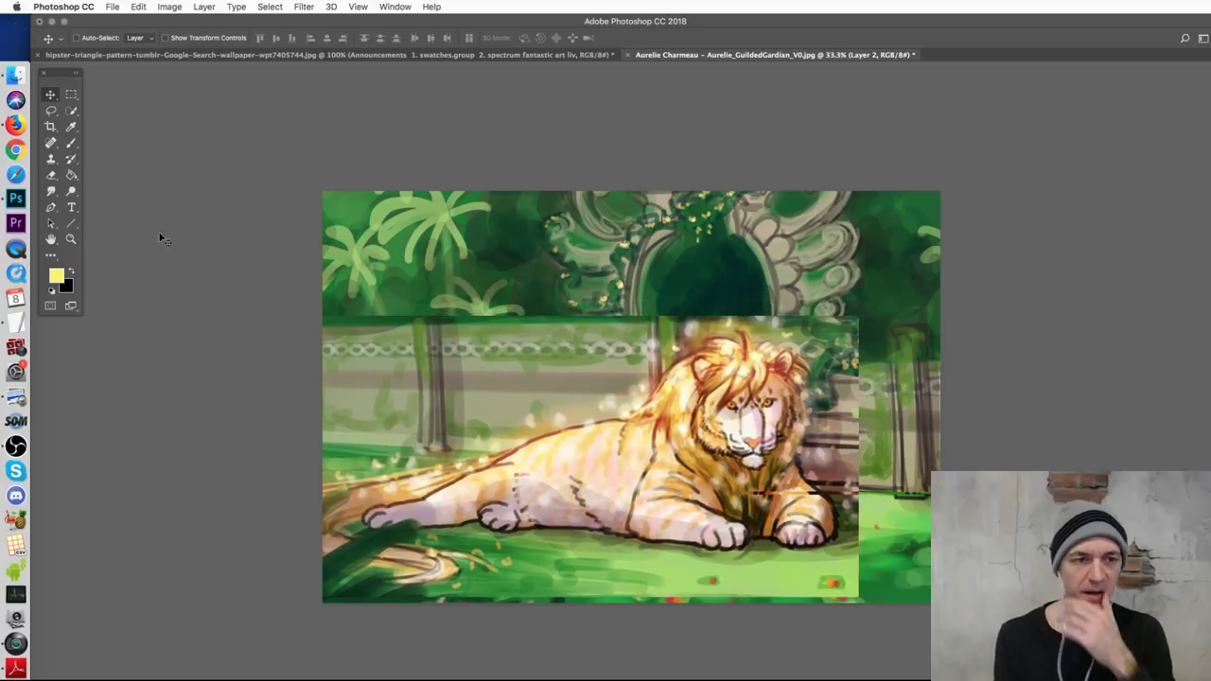
# - Switch to Finder and open the MTG refs folder inside 109 LS 52 Guardian Sketches
pyautogui.click(16, 74)
pyautogui.click(523, 255)
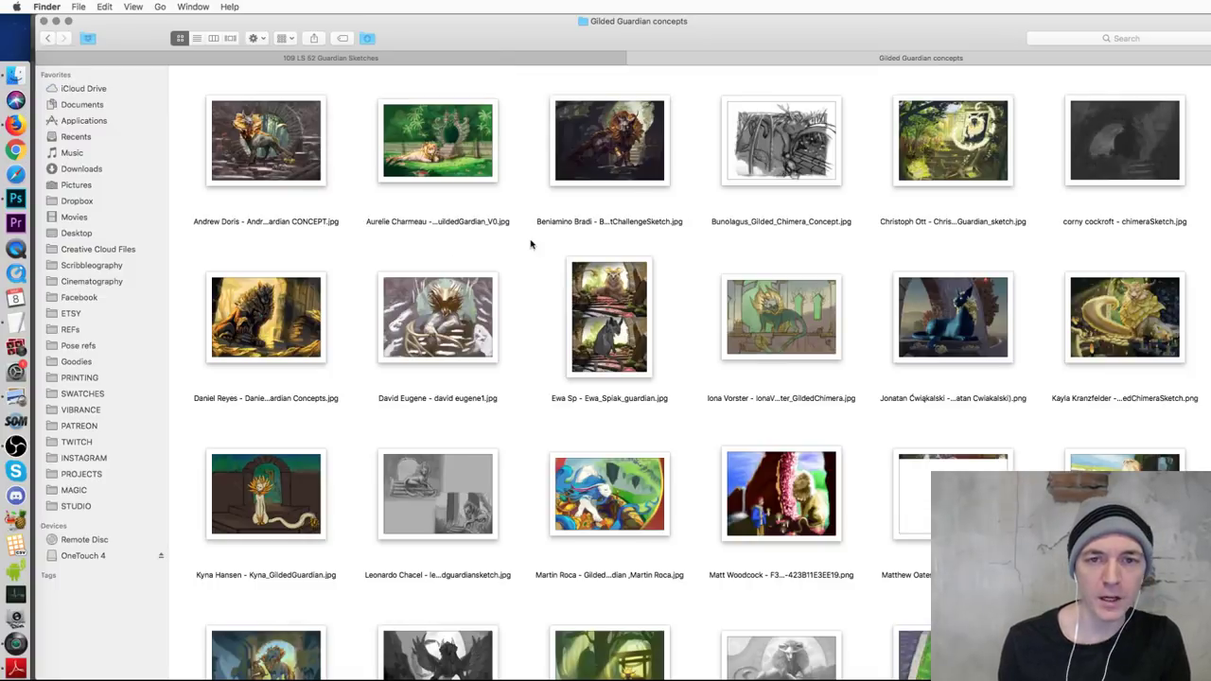
pyautogui.click(442, 60)
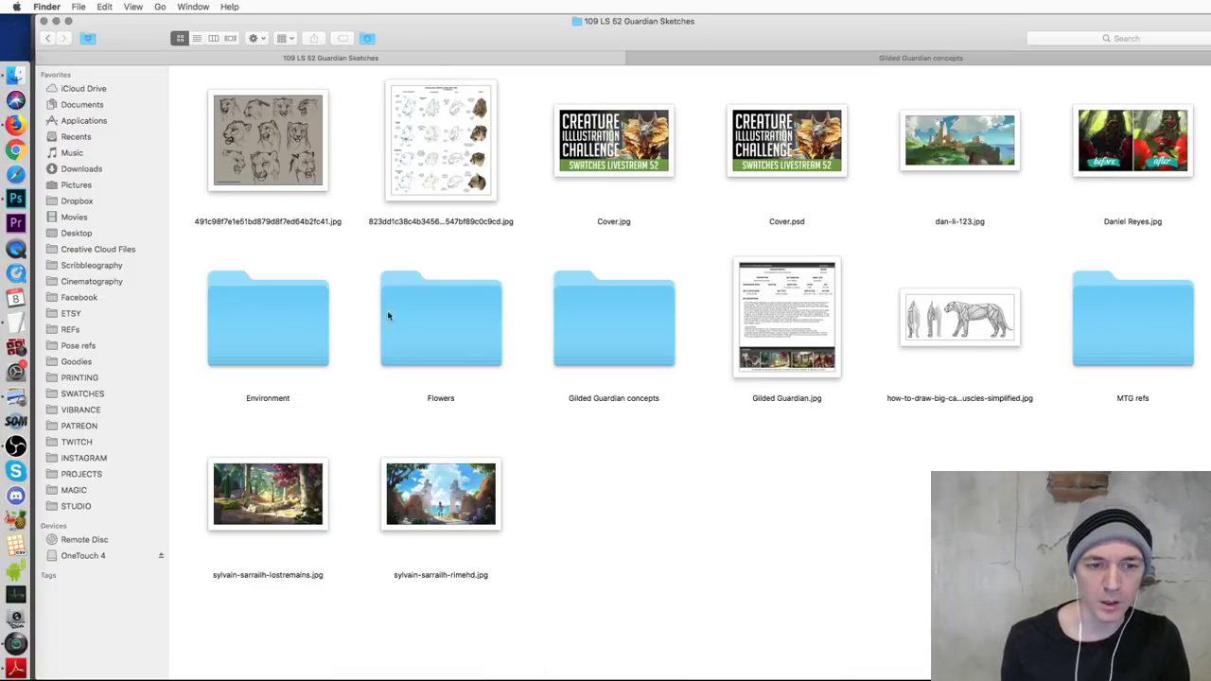
pyautogui.doubleClick(1122, 318)
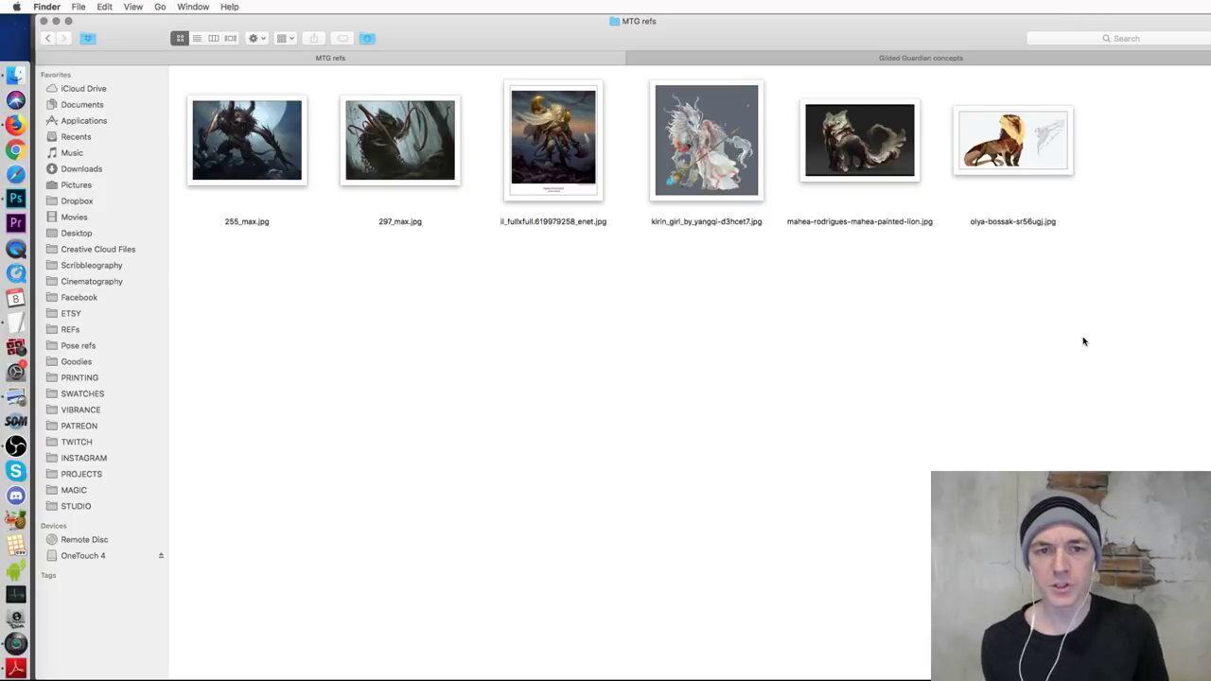
# - Preview the reference paintings 255_max.jpg, 297_max.jpg and the Ajani Steadfast artwork, enlarging the last one before closing the preview
pyautogui.click(251, 166)
pyautogui.press('space')
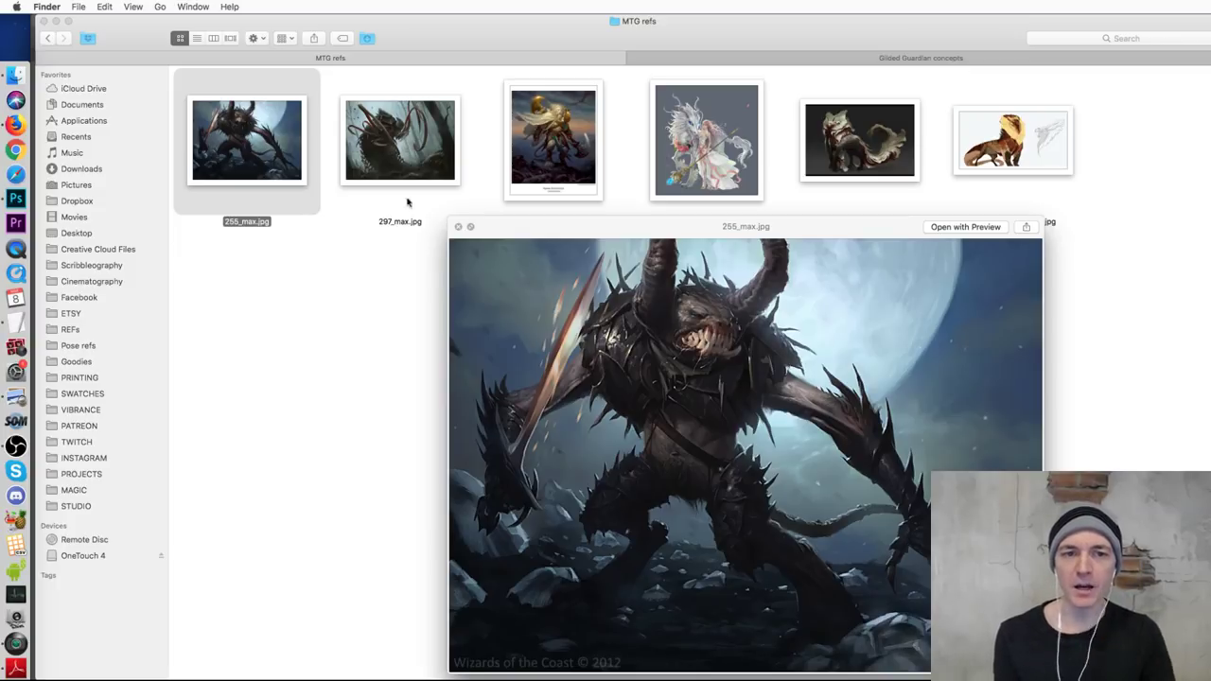
pyautogui.click(395, 164)
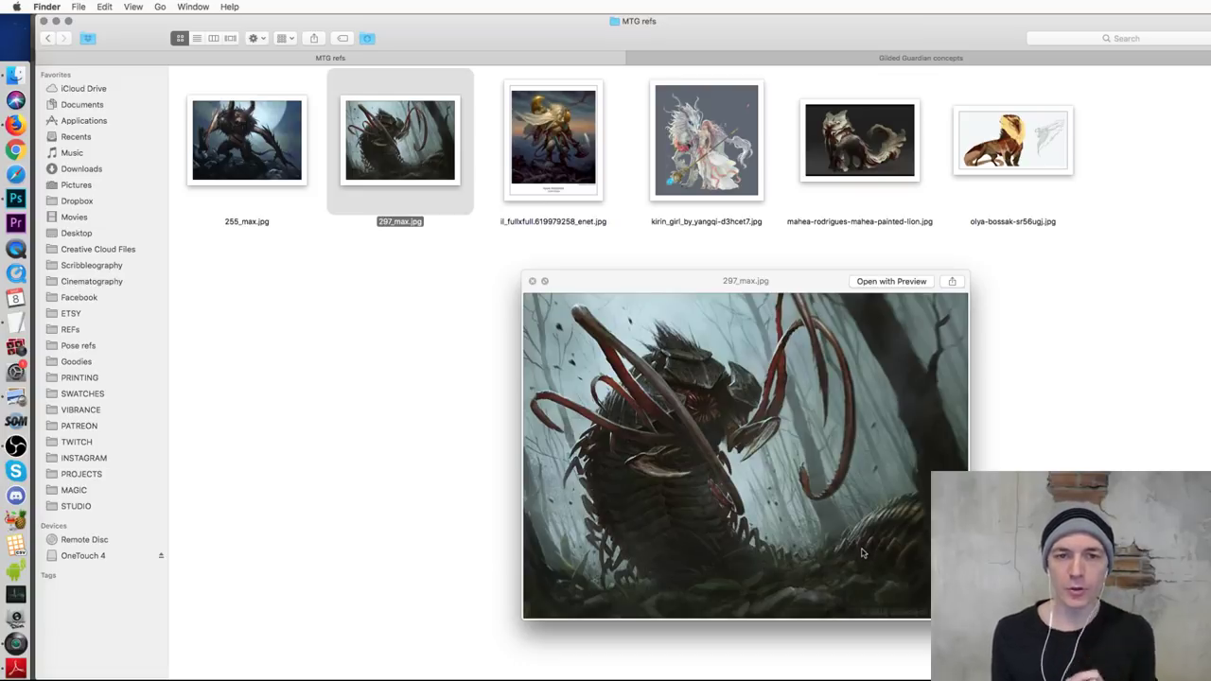
pyautogui.click(533, 132)
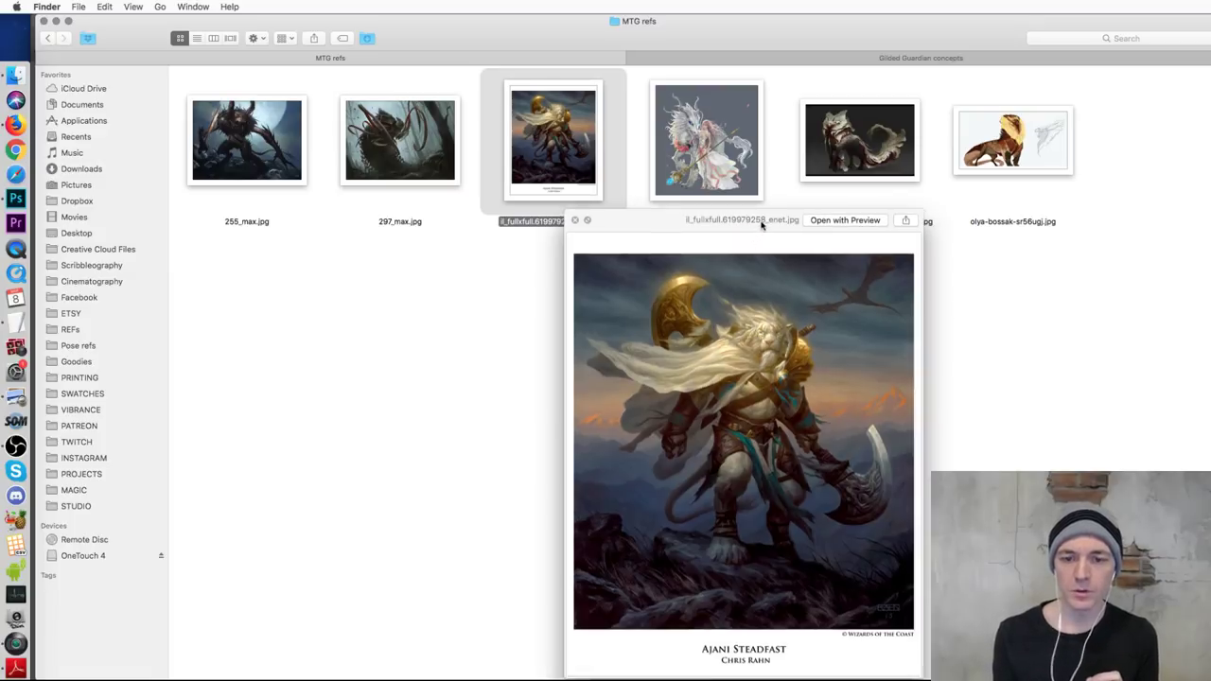
pyautogui.moveTo(765, 227); pyautogui.dragTo(679, 105)
pyautogui.moveTo(838, 554); pyautogui.dragTo(1026, 677)
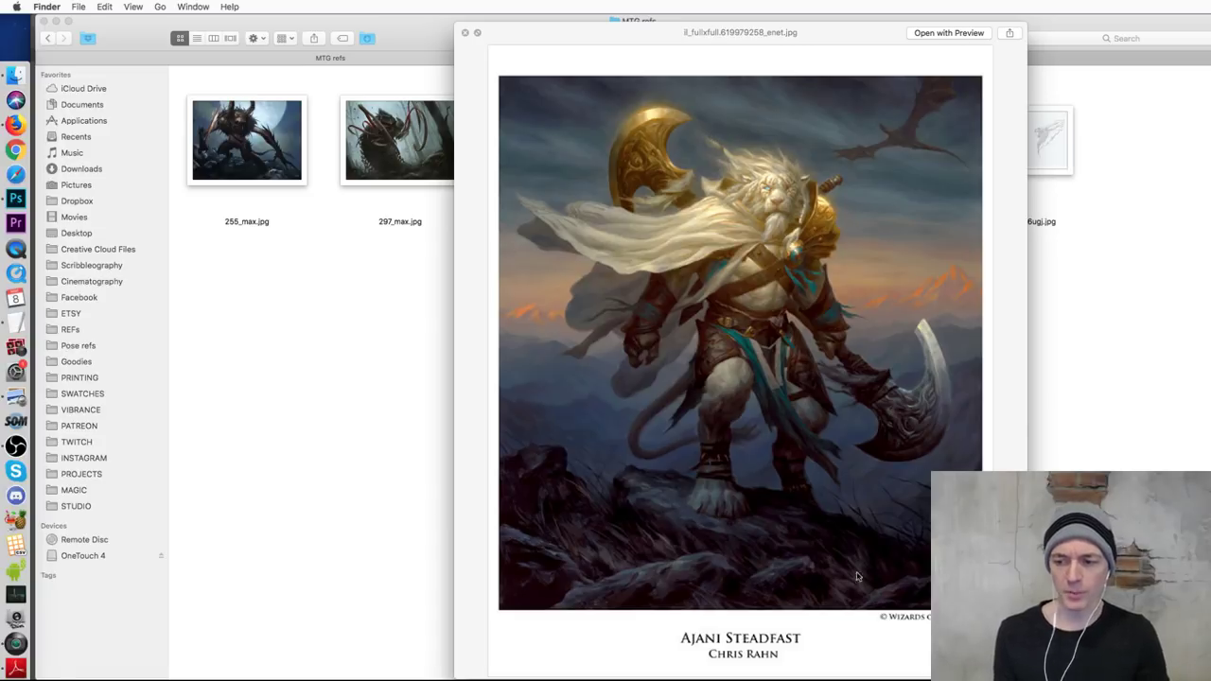
pyautogui.click(463, 32)
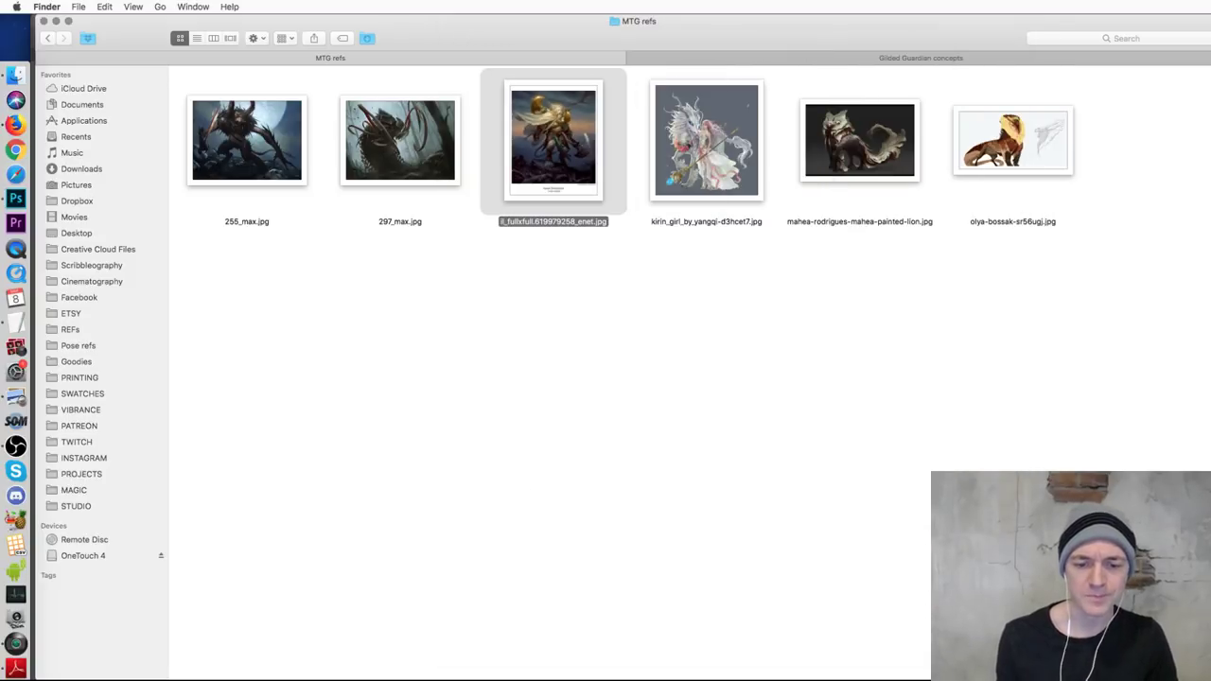